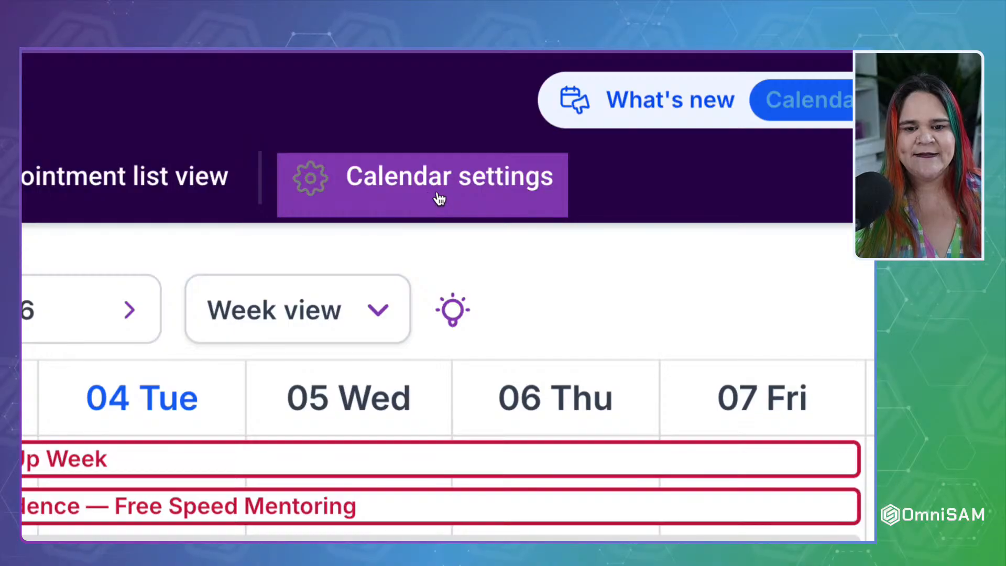
Step: Open the calendar settings and start a new calendar of the Class booking type
scroll(439, 199, down, 5)
click(450, 98)
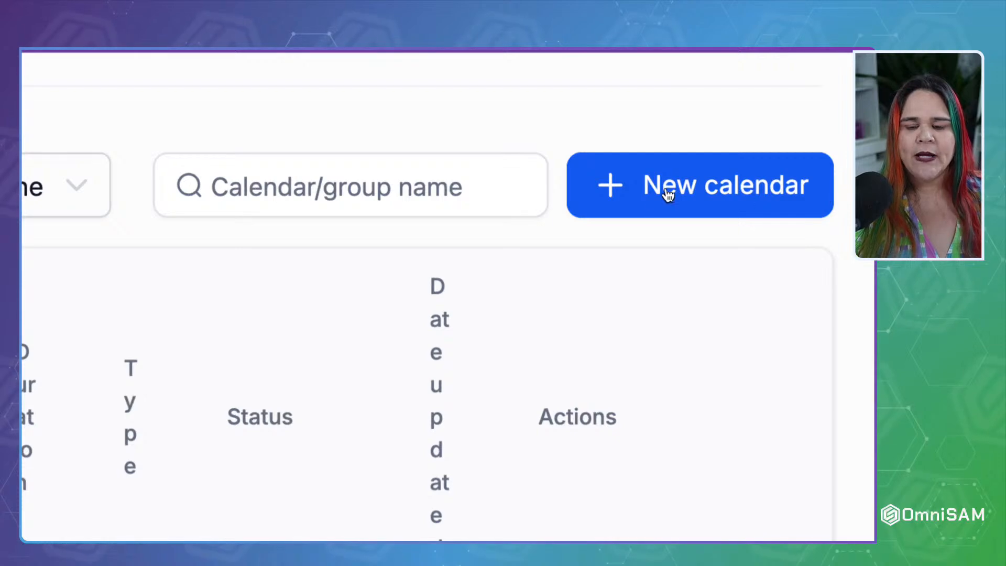
click(680, 197)
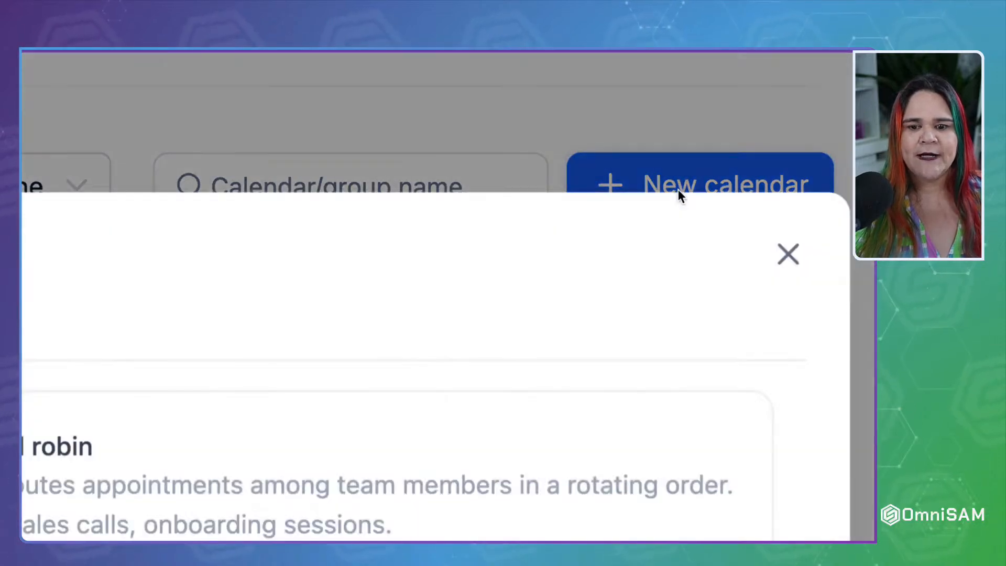
scroll(400, 327, down, 1)
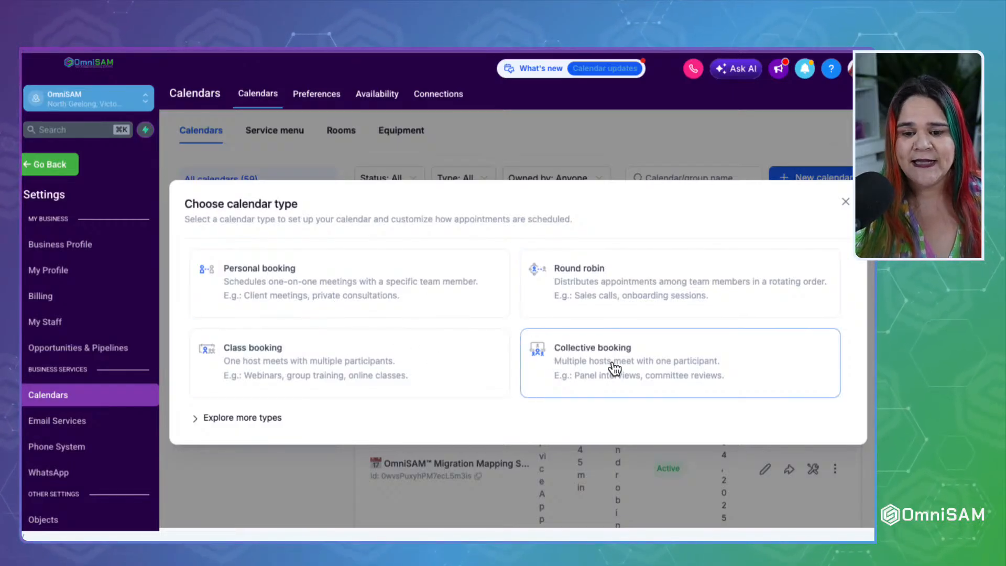
click(250, 418)
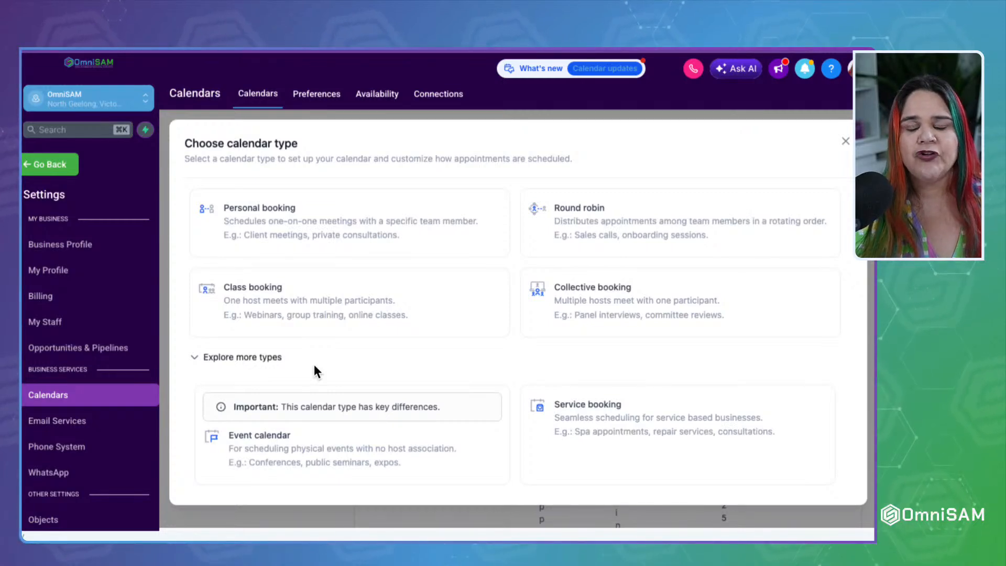
click(266, 359)
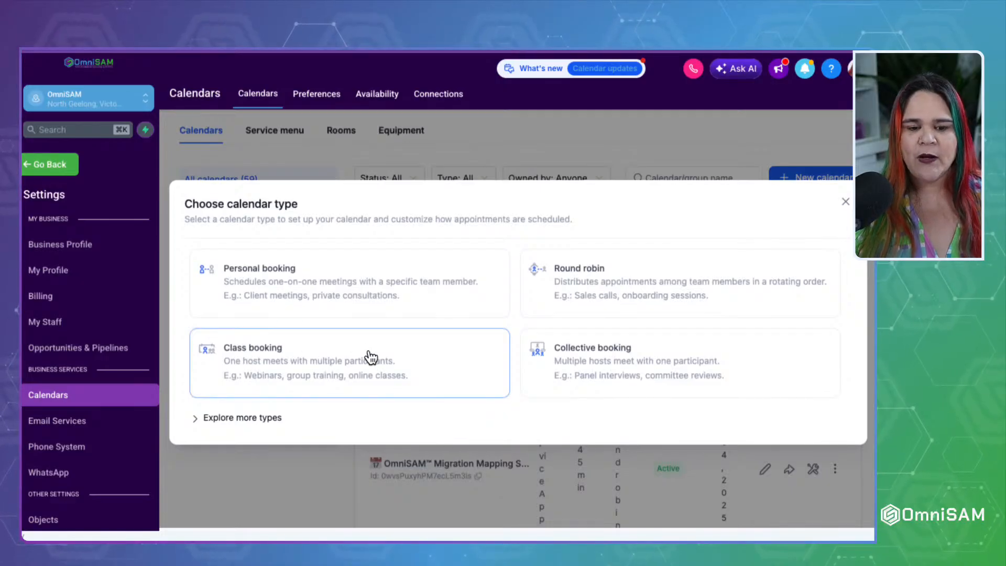
click(303, 375)
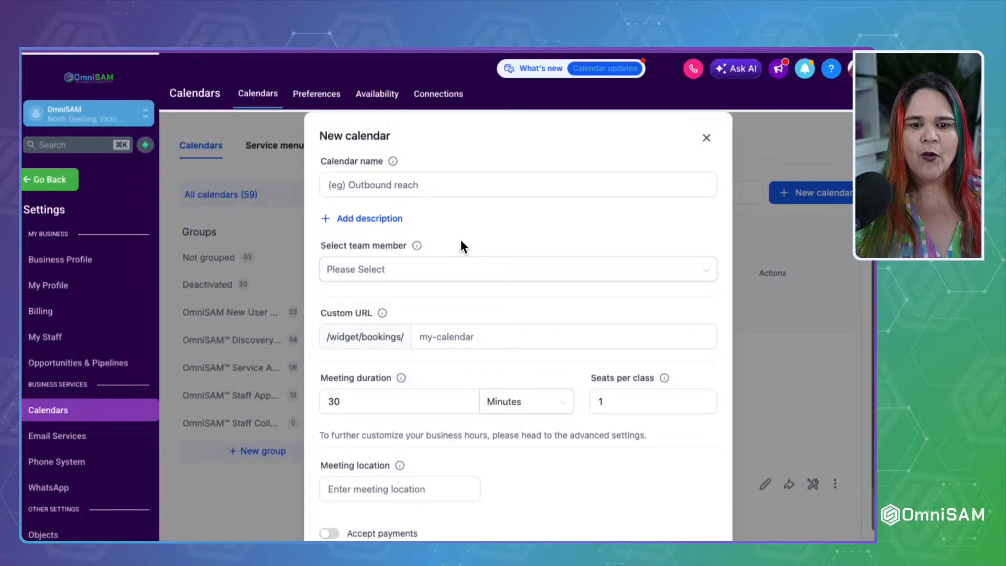
Step: Name the new calendar "Test Live Webinar"
click(401, 188)
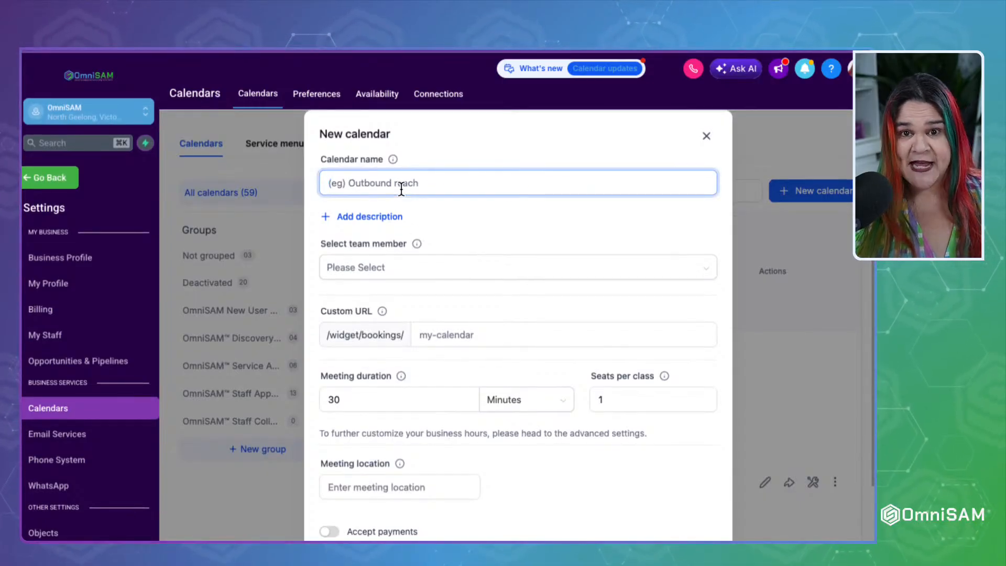
text(Te)
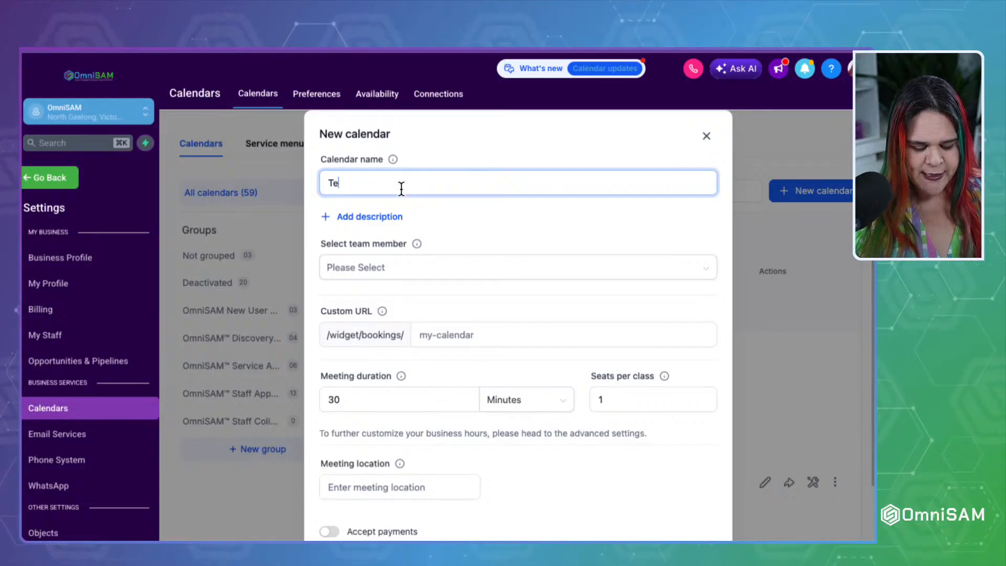
text(st Live Webi)
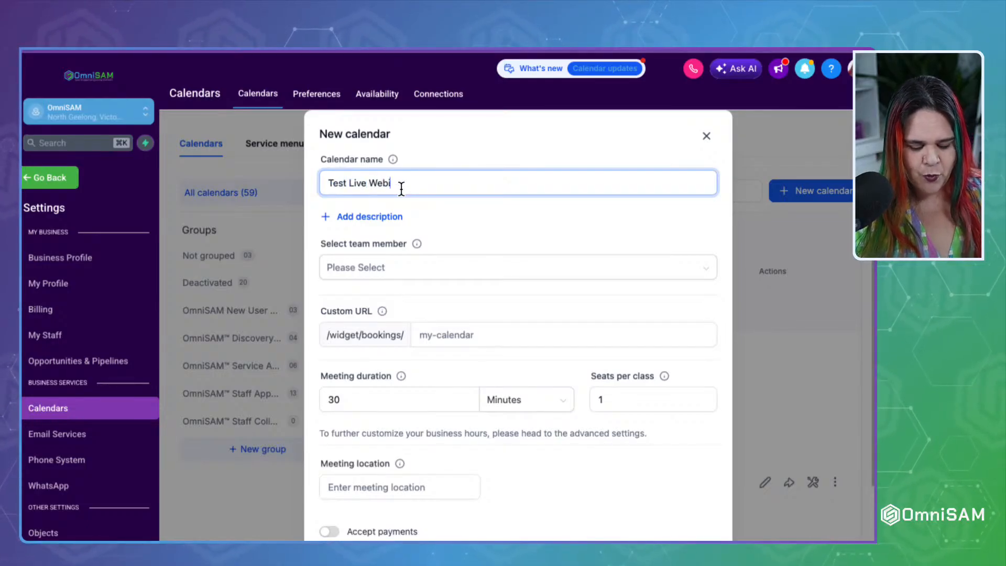
text(snt)
key(BackSpace)
key(BackSpace)
key(BackSpace)
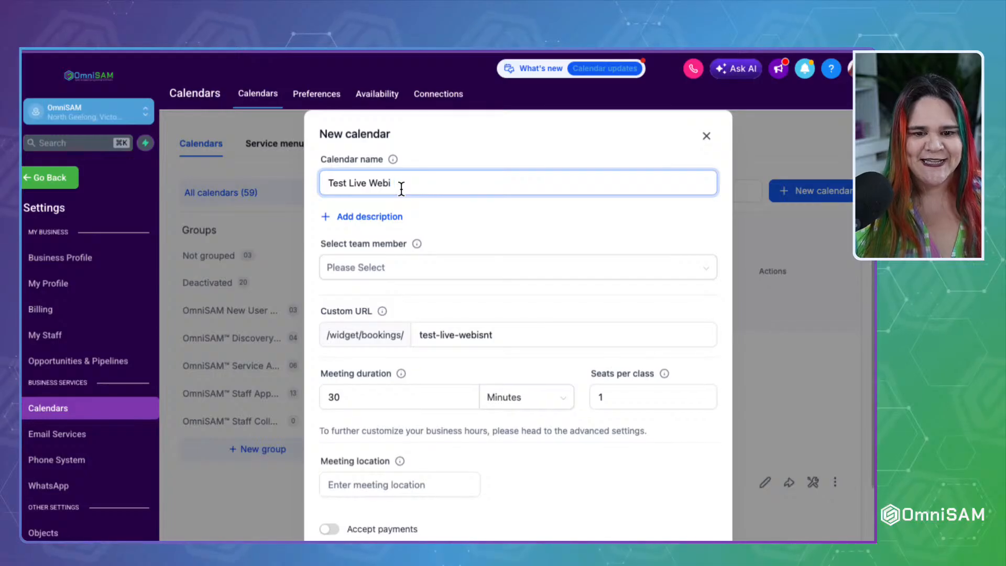
text(nar)
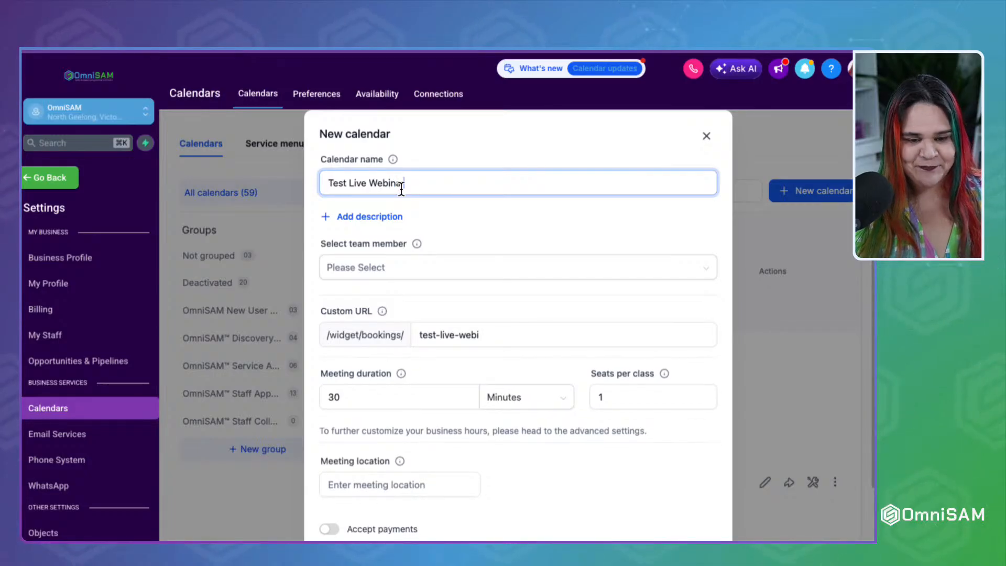
Step: Add the calendar description "Description, whi it is for, what they will gain by thew end, and anythignt heyu should know before booking"
click(377, 217)
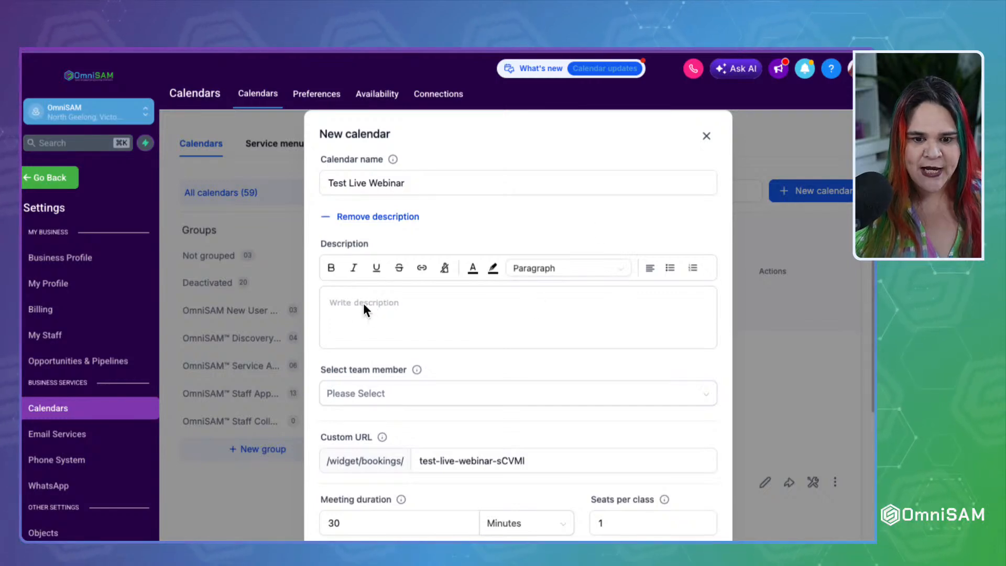
text(Descript)
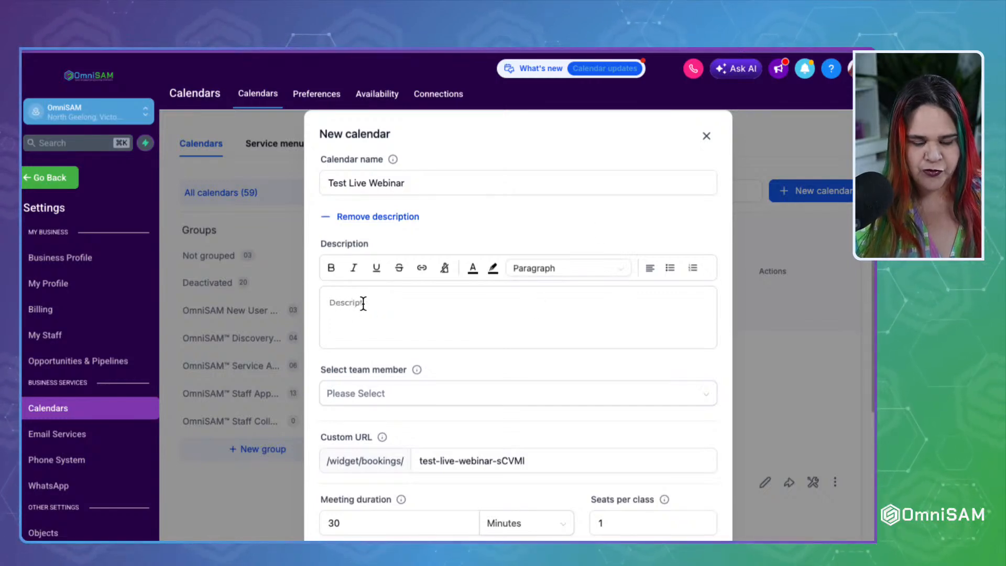
text(ion,)
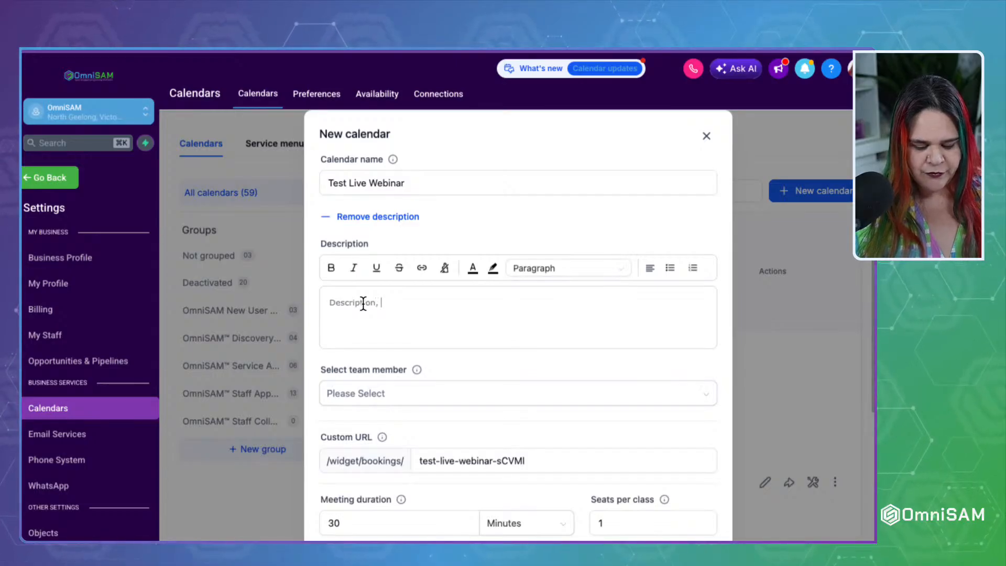
text( whi it is for)
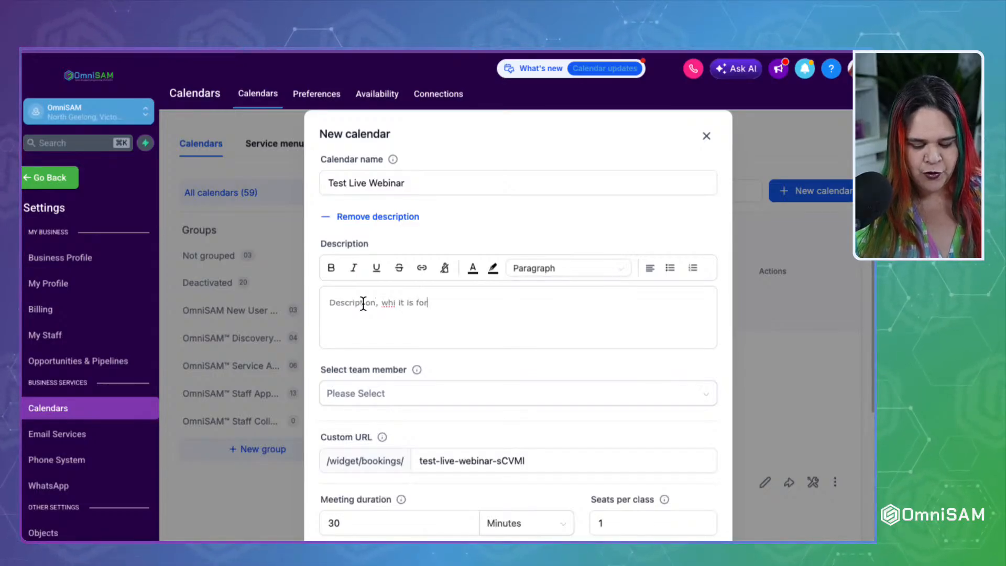
text(, what they wil)
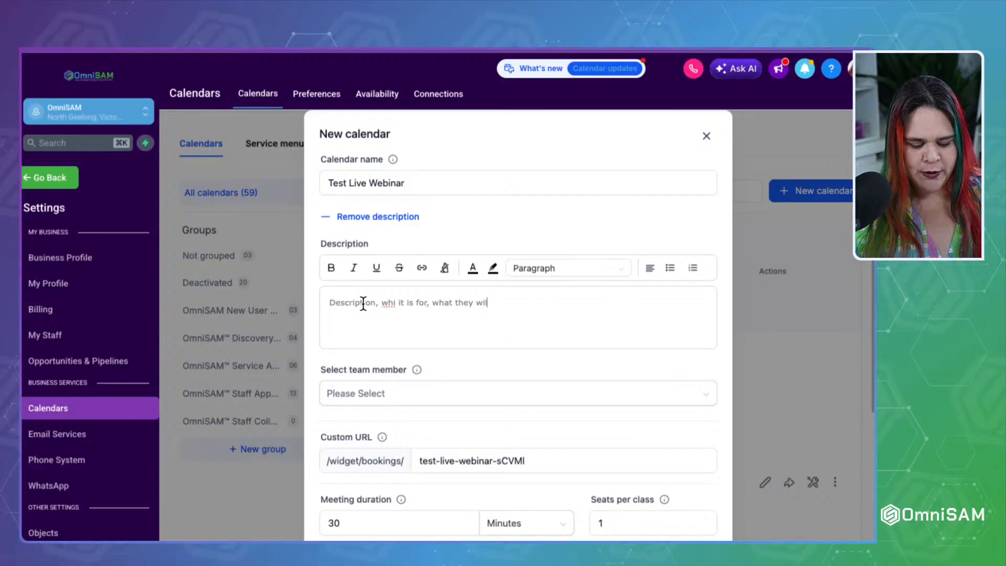
text(l gain by )
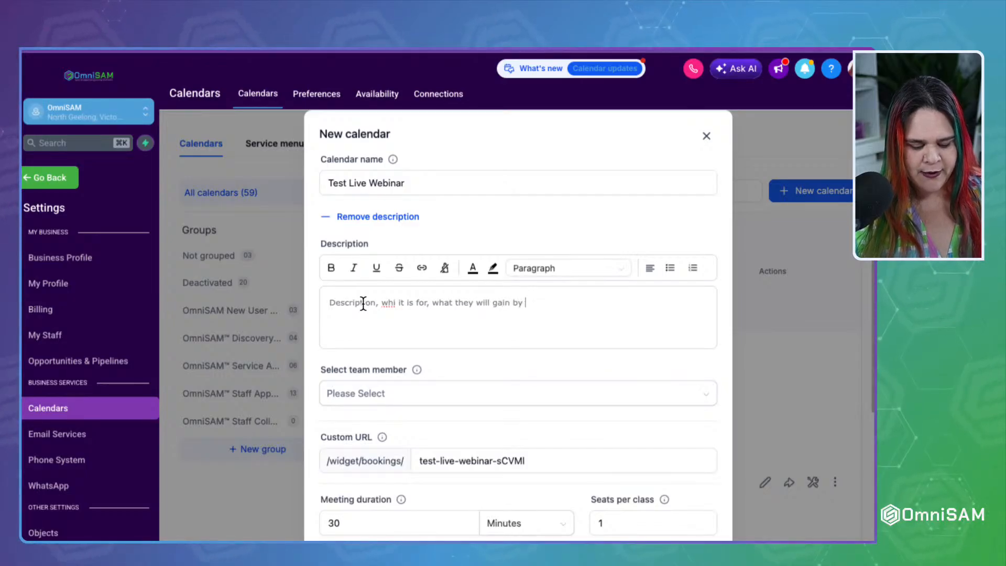
text(thew end, and anythignt heyu should know bef)
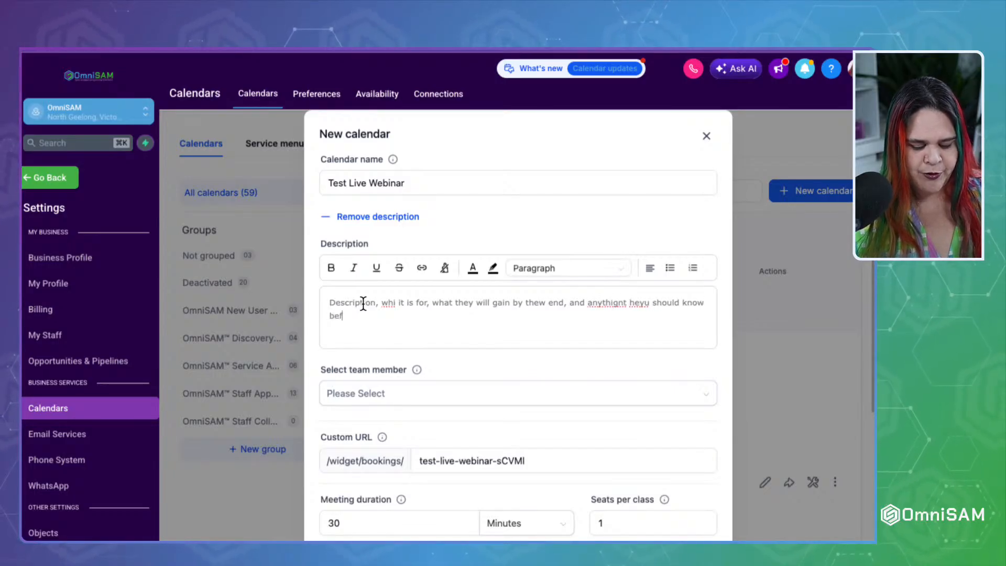
text(ore booking)
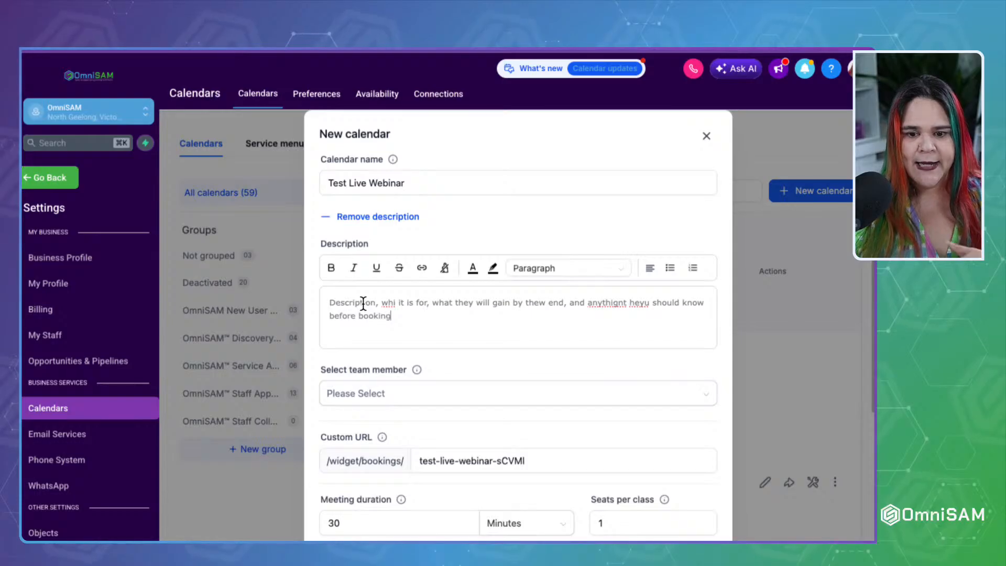
Step: Correct the two misspelled words before "should know" in the description to "anything they"
double_click(612, 302)
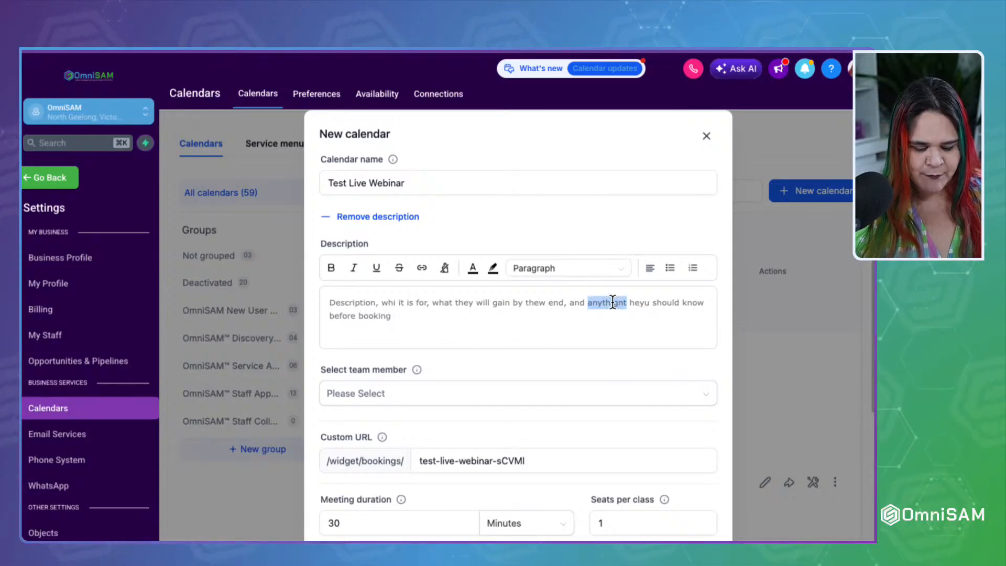
text(anything)
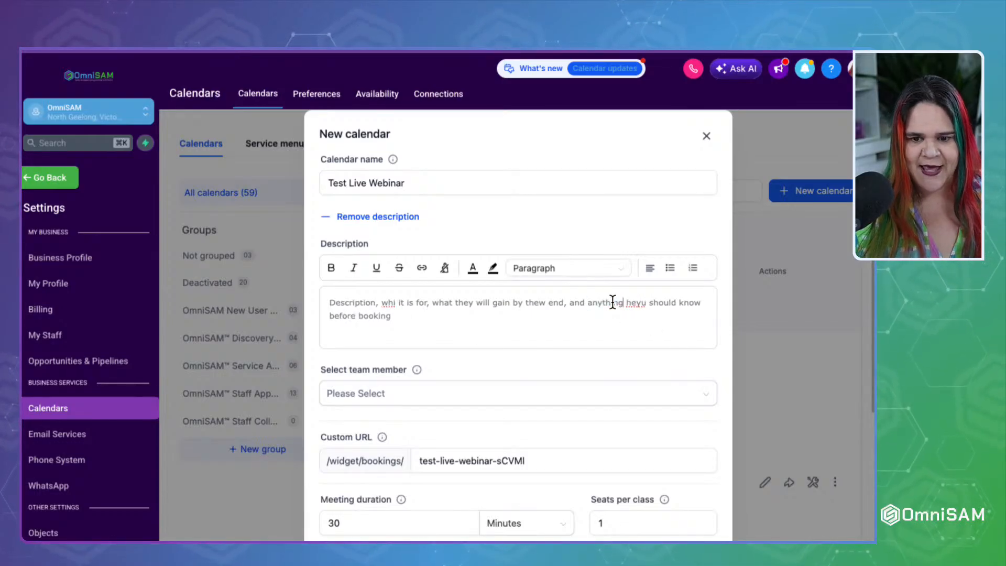
double_click(638, 303)
text(they)
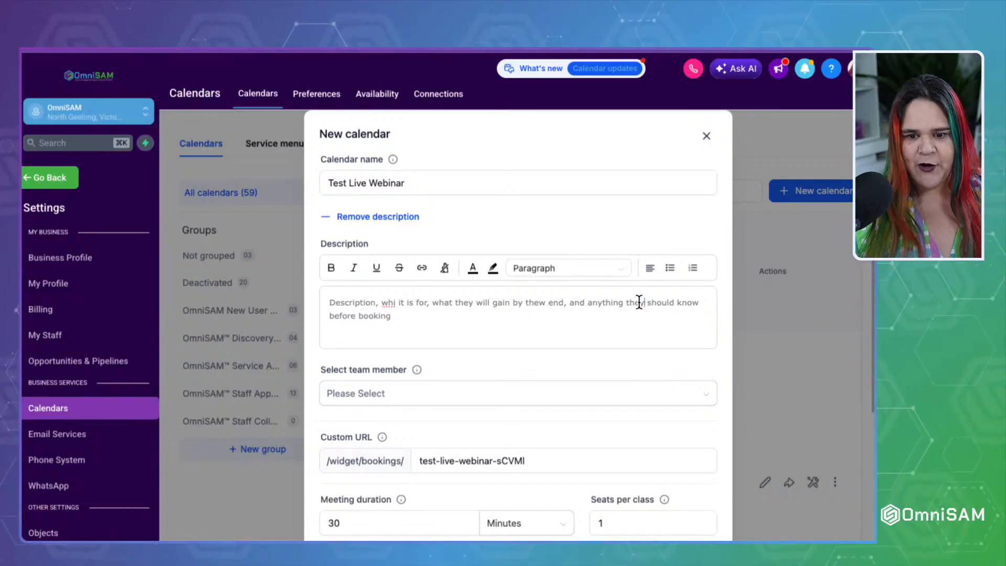
Step: Search the team members by the host's first name and assign the host to the calendar
scroll(559, 312, down, 2)
click(558, 320)
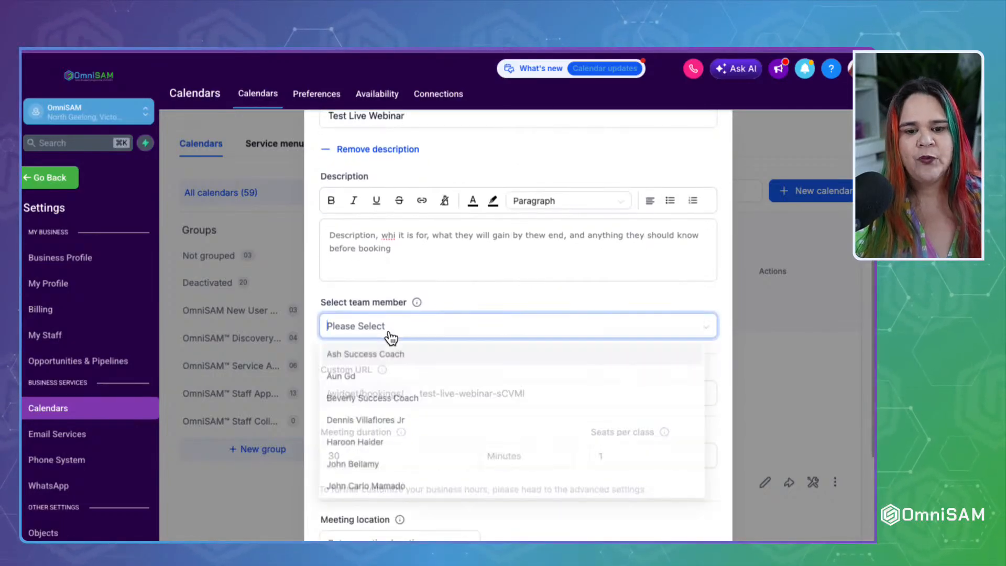
scroll(361, 484, down, 2)
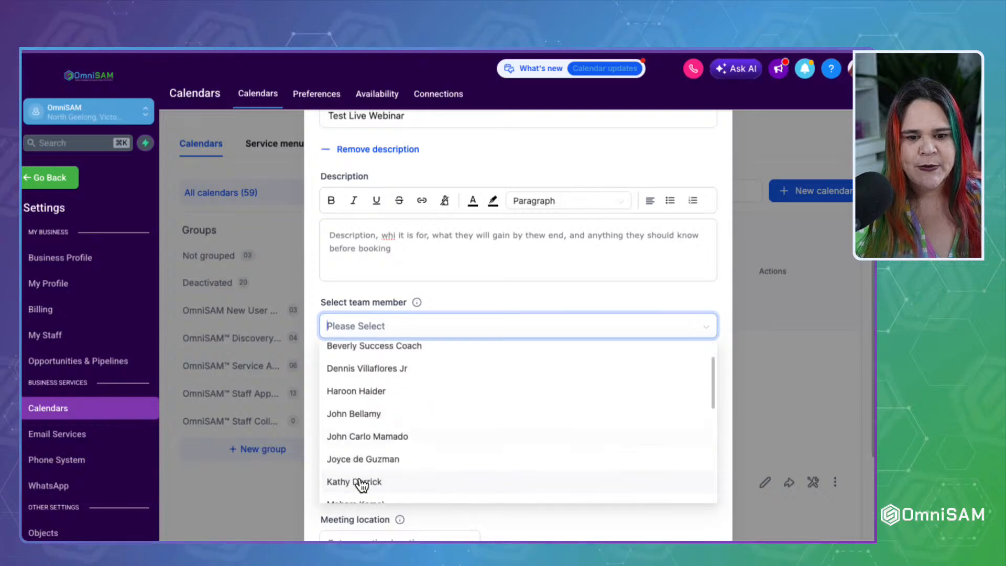
text(sally)
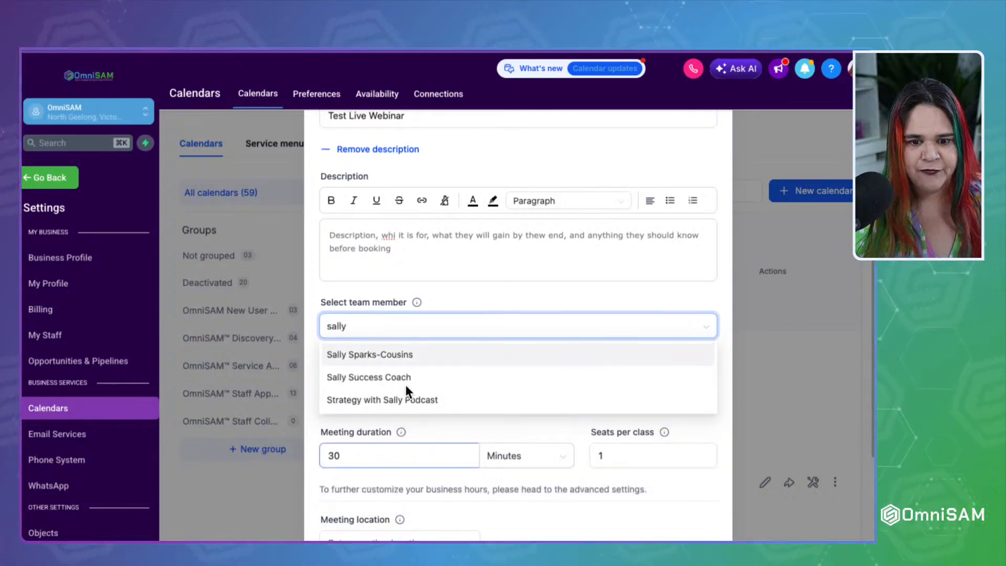
click(460, 355)
click(534, 292)
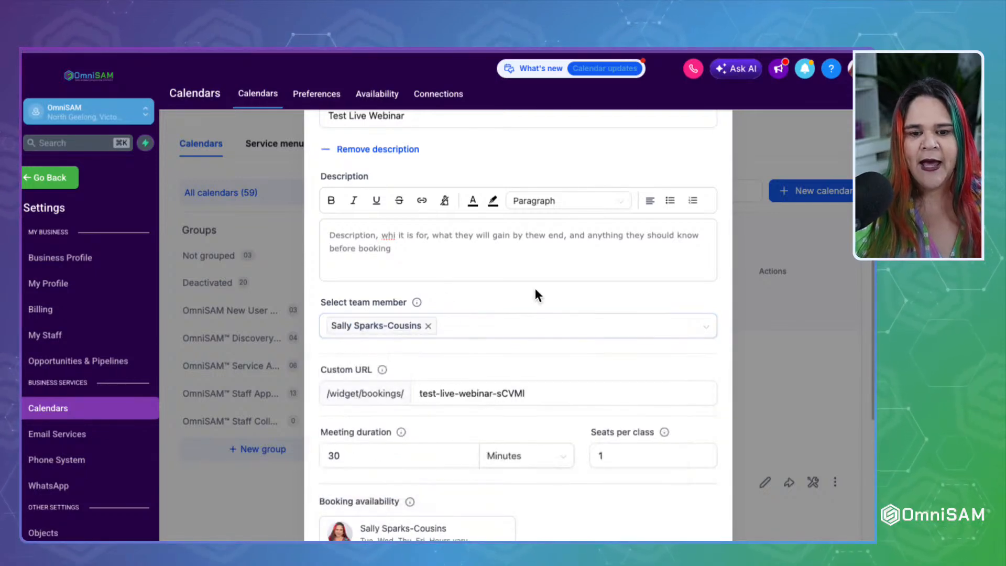
Step: Replace the calendar's custom URL slug with "test-webinar22"
scroll(494, 344, down, 2)
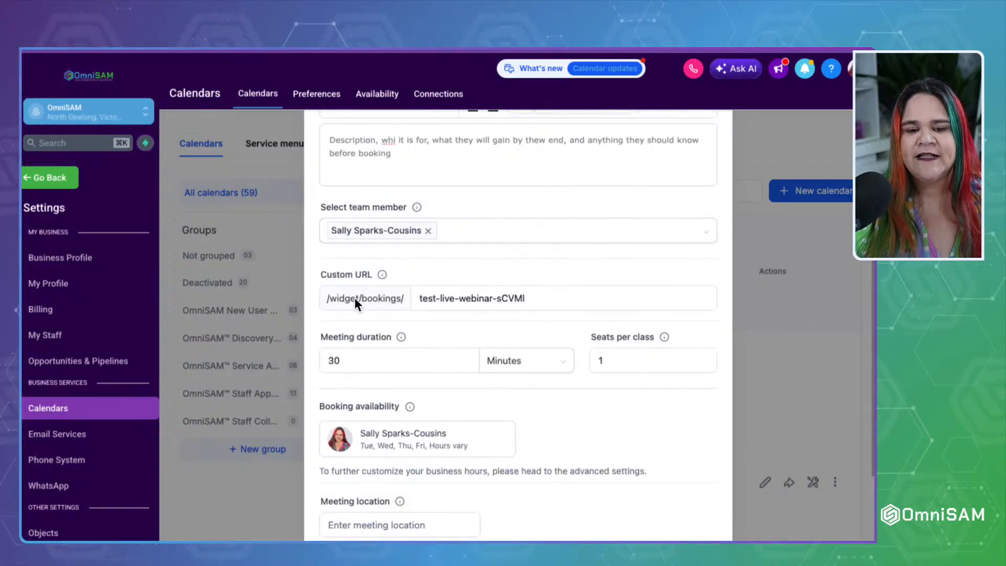
click(449, 300)
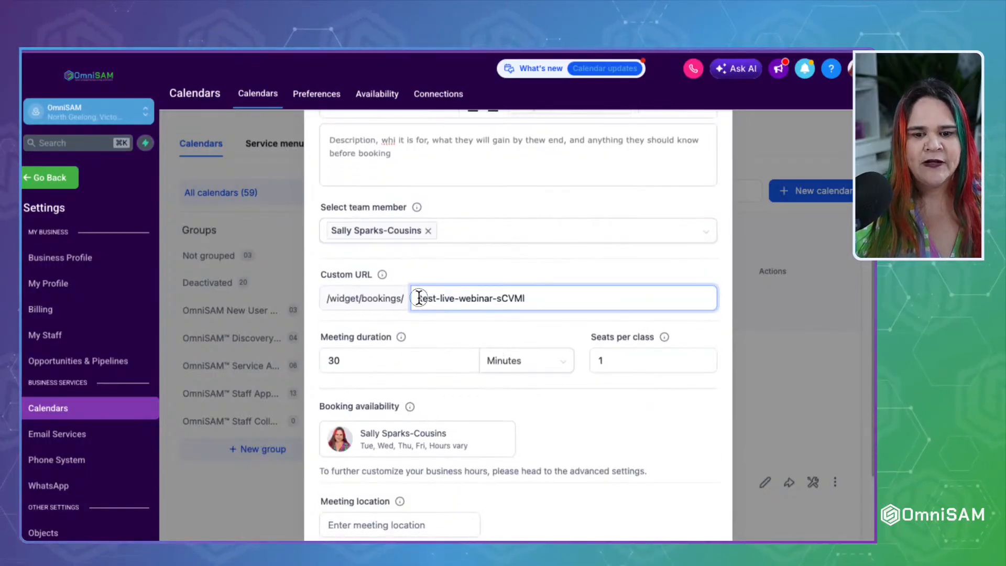
drag(419, 297, 561, 297)
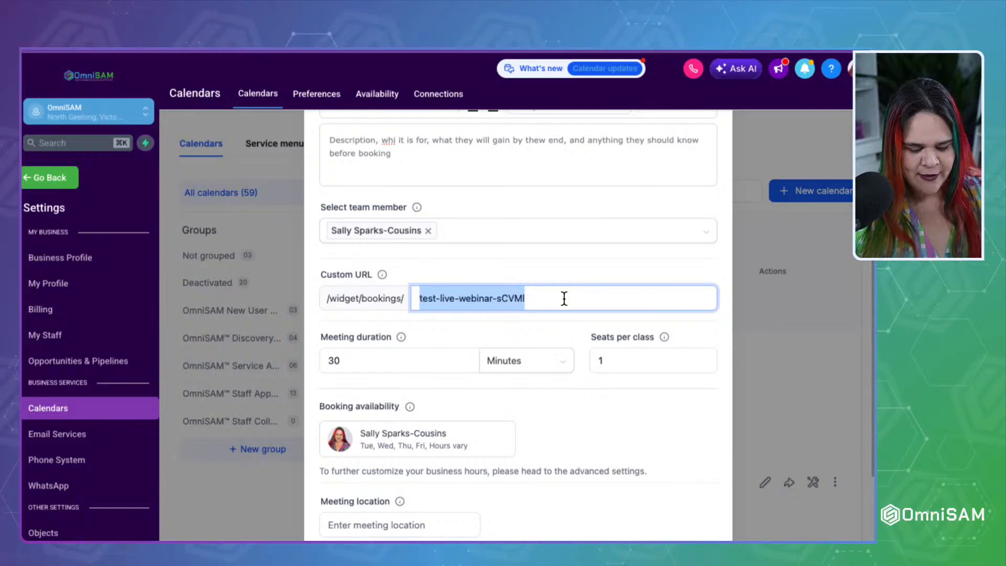
text(test-we)
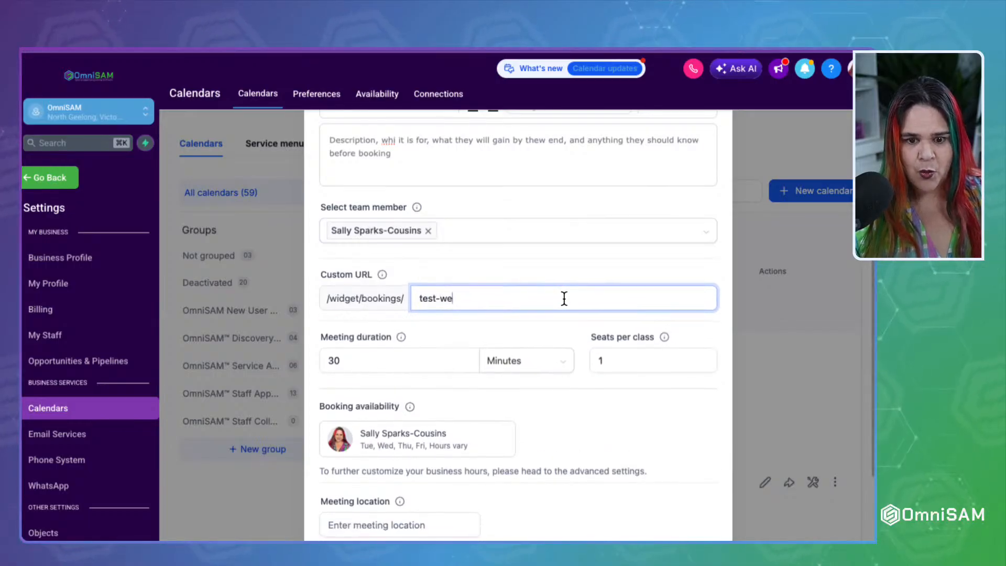
text(binar)
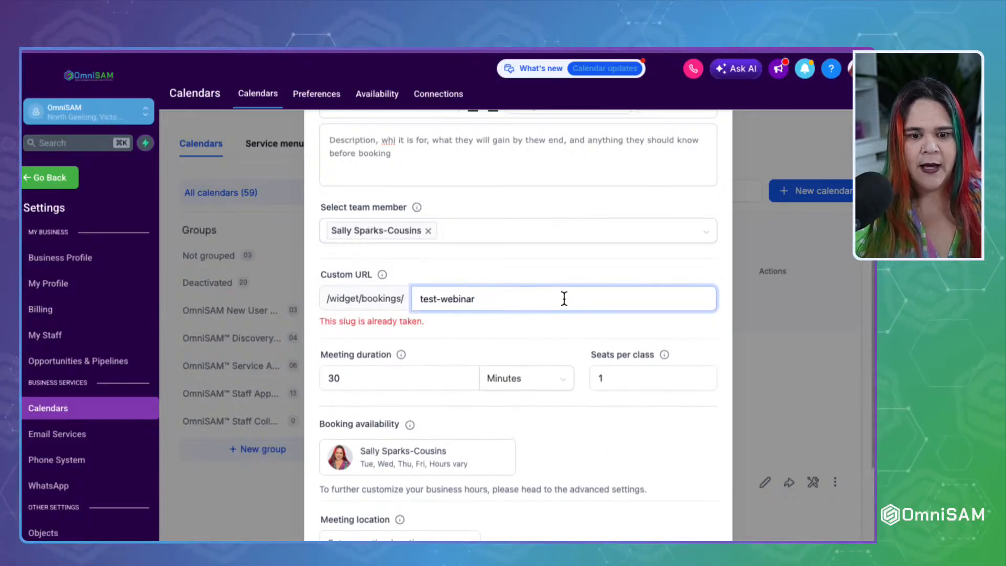
text(2)
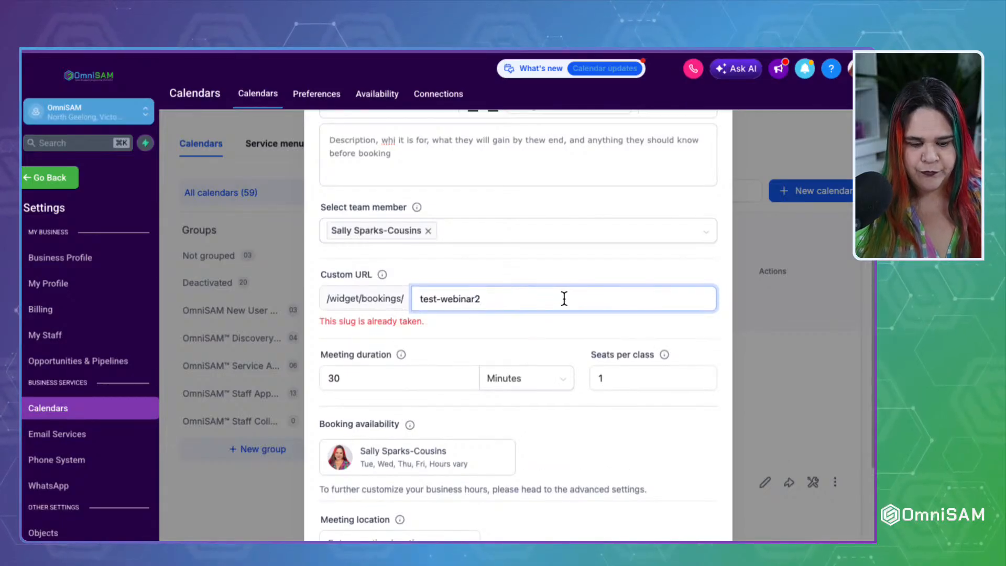
text(2)
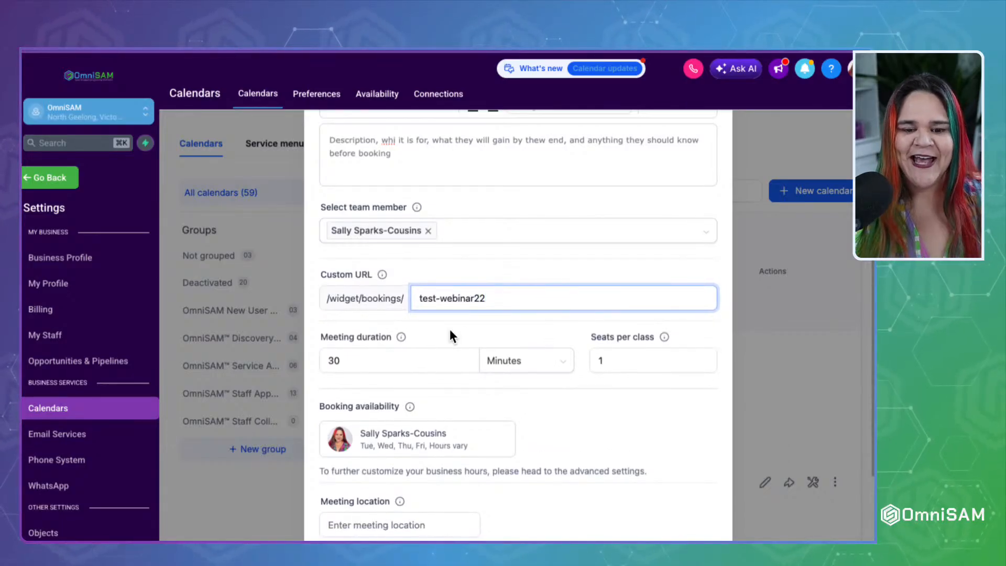
Step: Set the meeting duration to 60 minutes and the seats per class to 20
scroll(449, 336, down, 1)
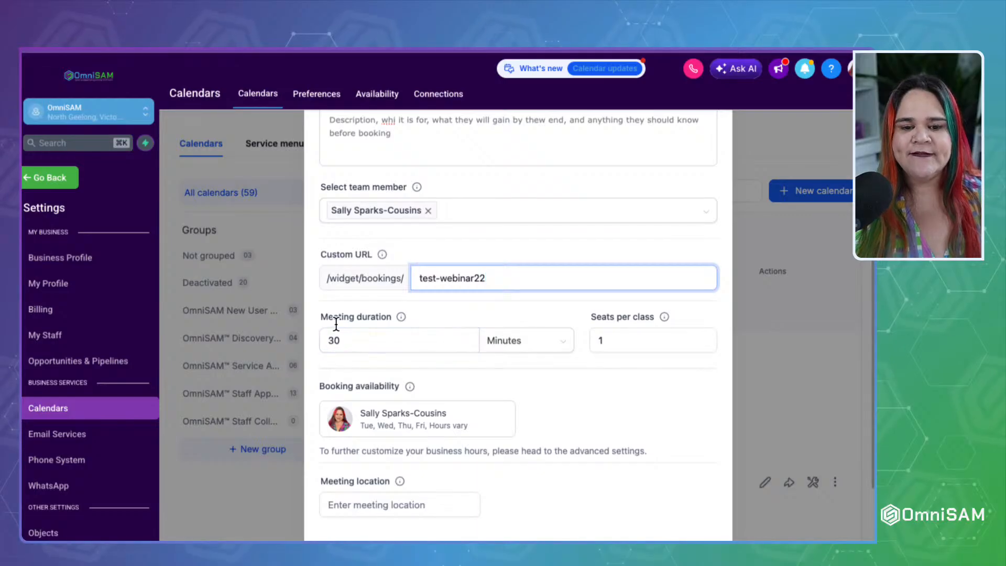
click(352, 340)
drag(352, 340, 277, 340)
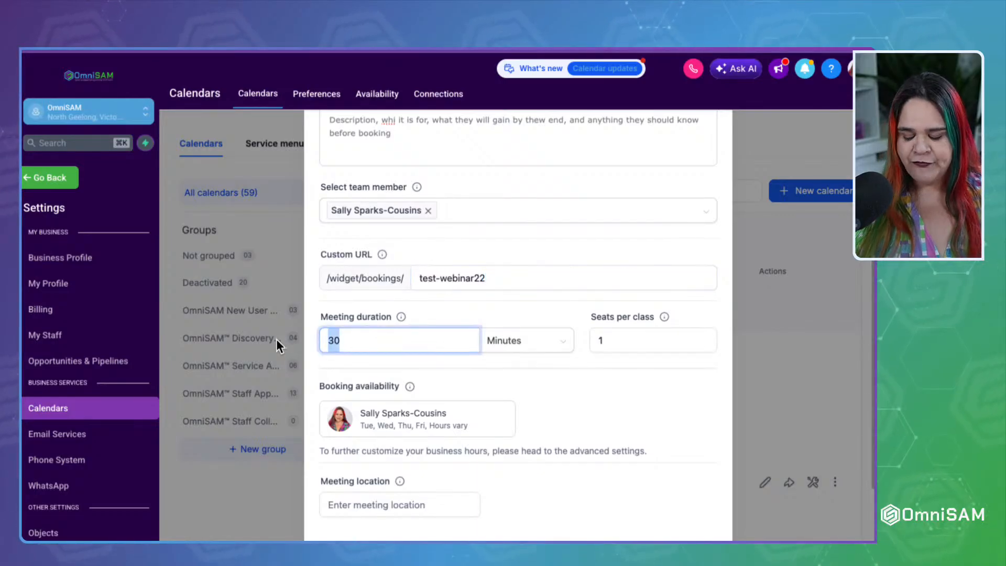
text(60)
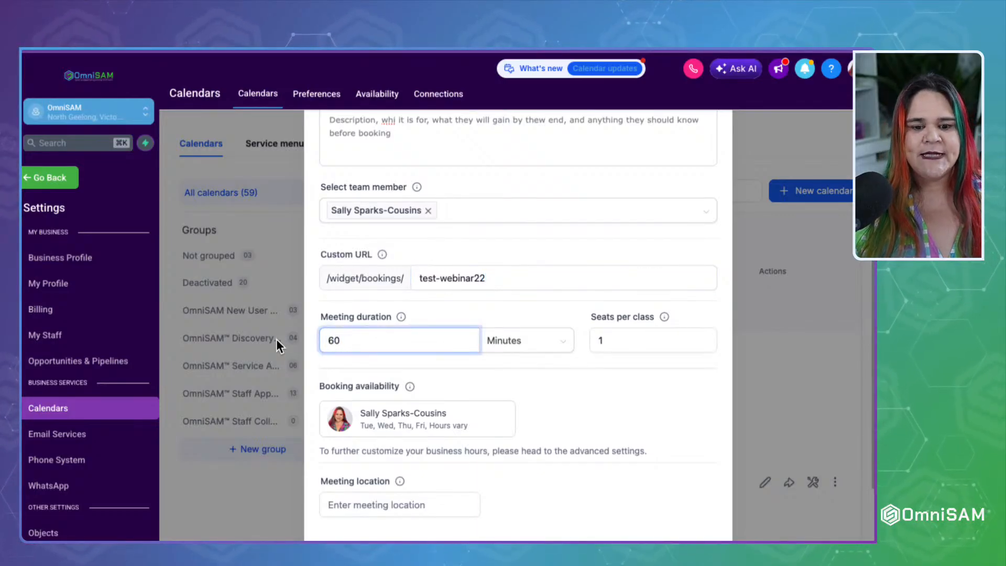
drag(643, 338, 518, 347)
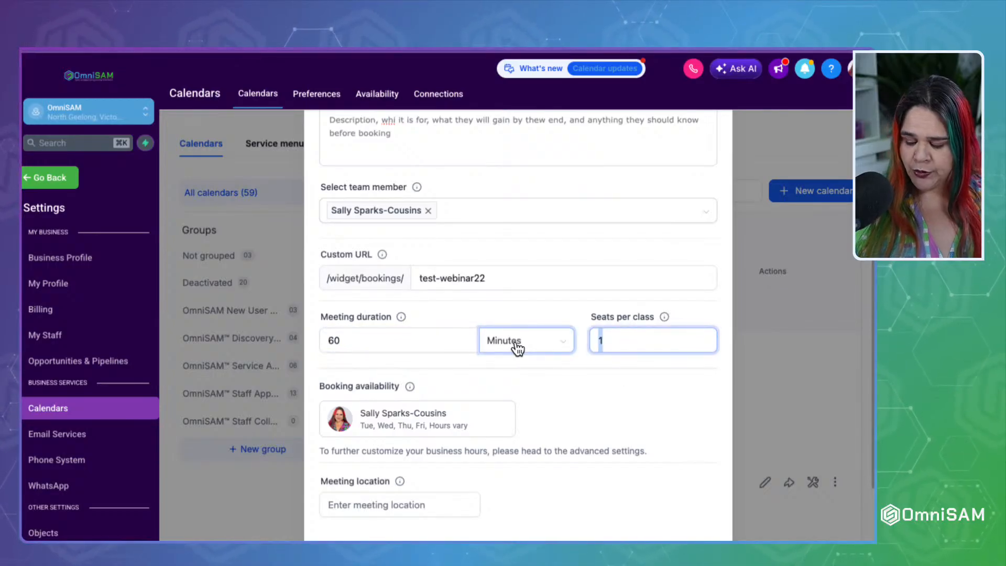
text(20)
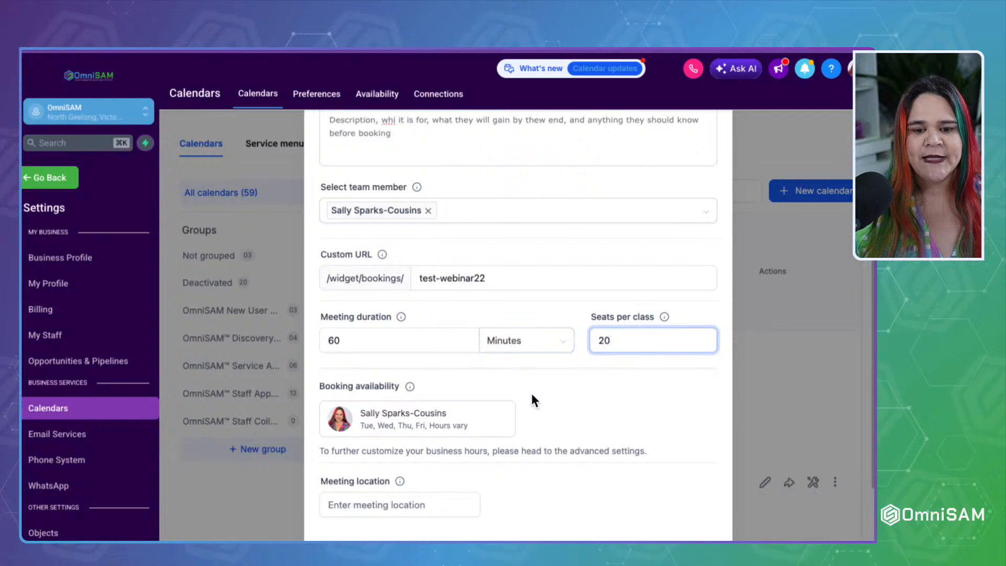
scroll(531, 400, down, 3)
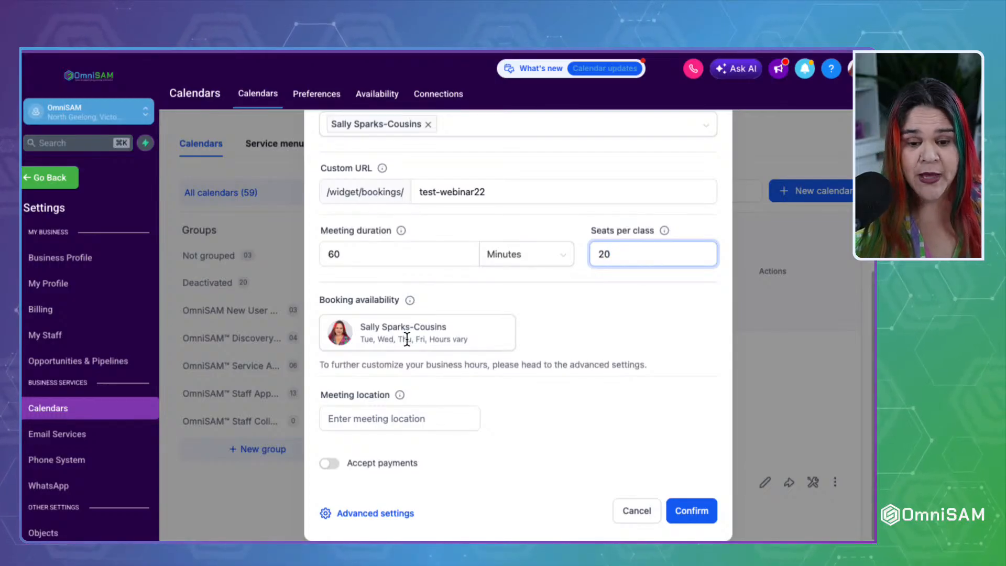
click(407, 339)
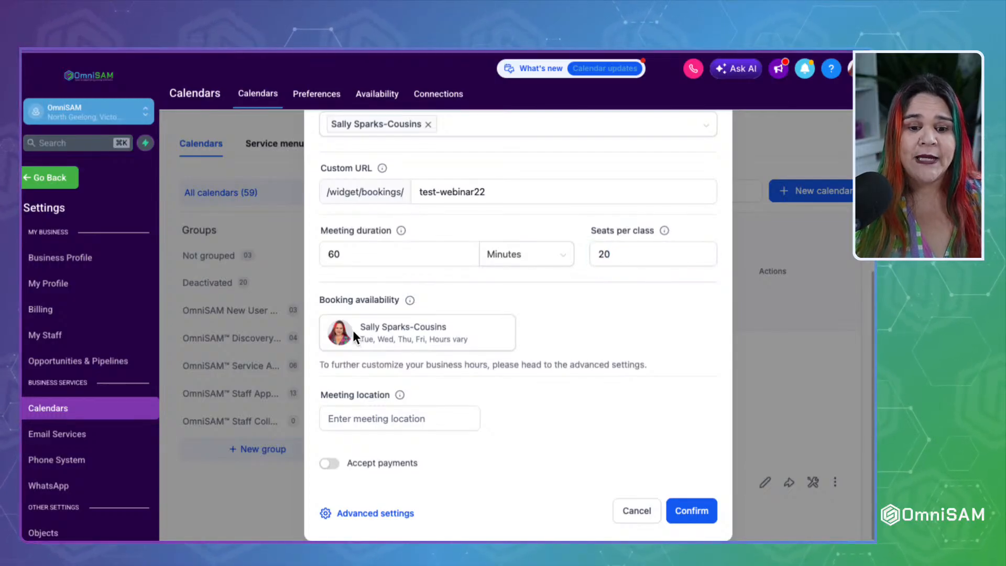
scroll(449, 330, down, 1)
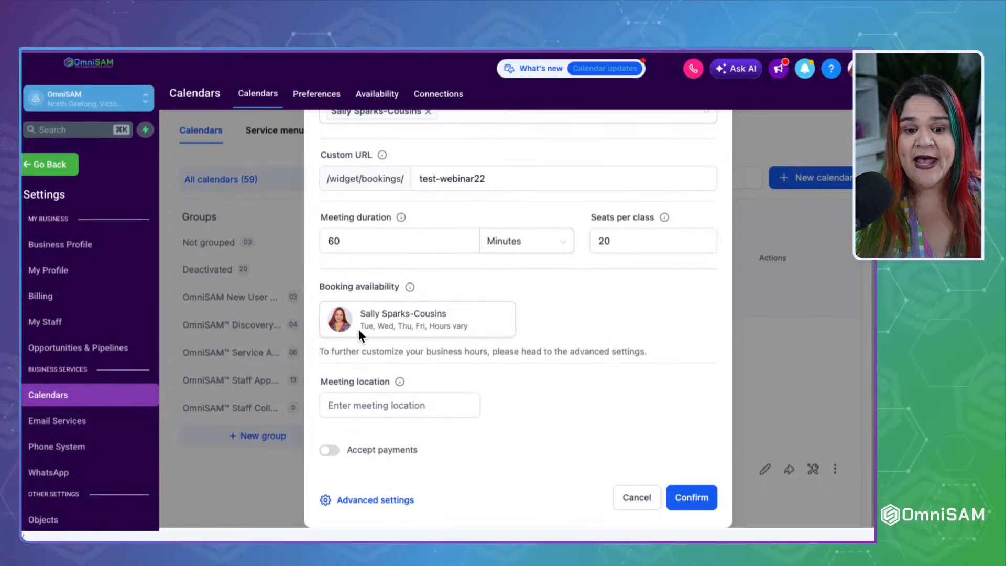
click(342, 411)
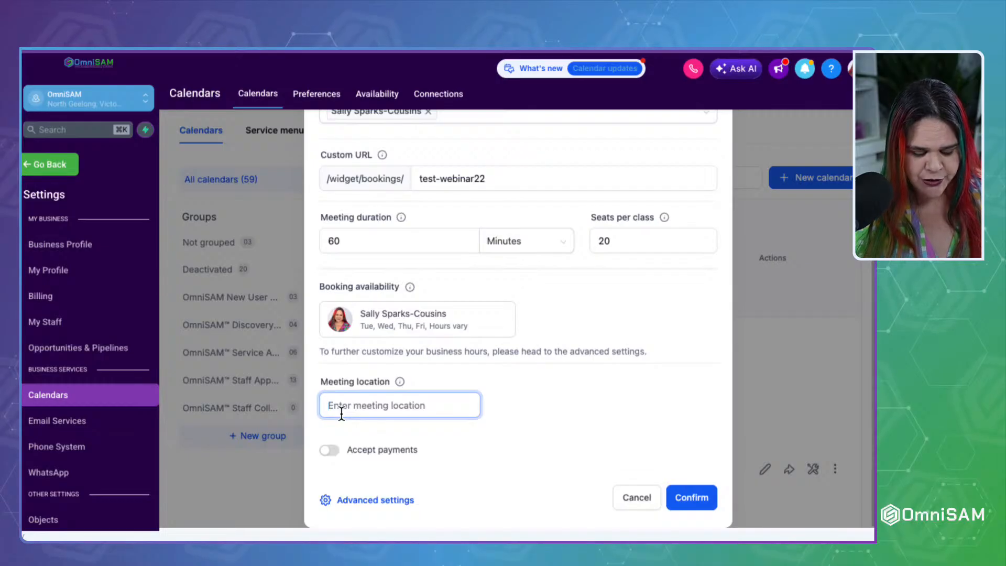
text(https)
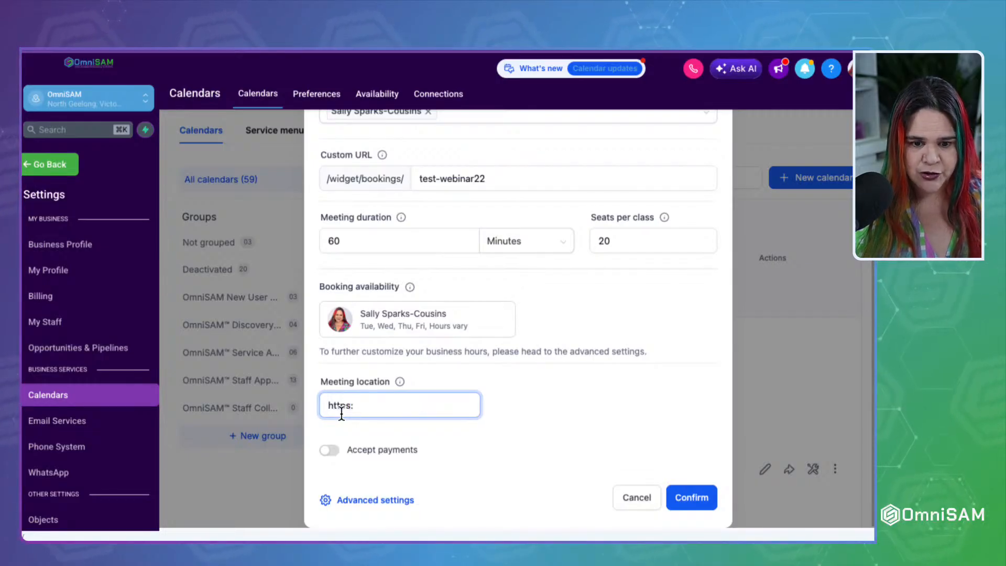
text(://zoom.com/meetinglink)
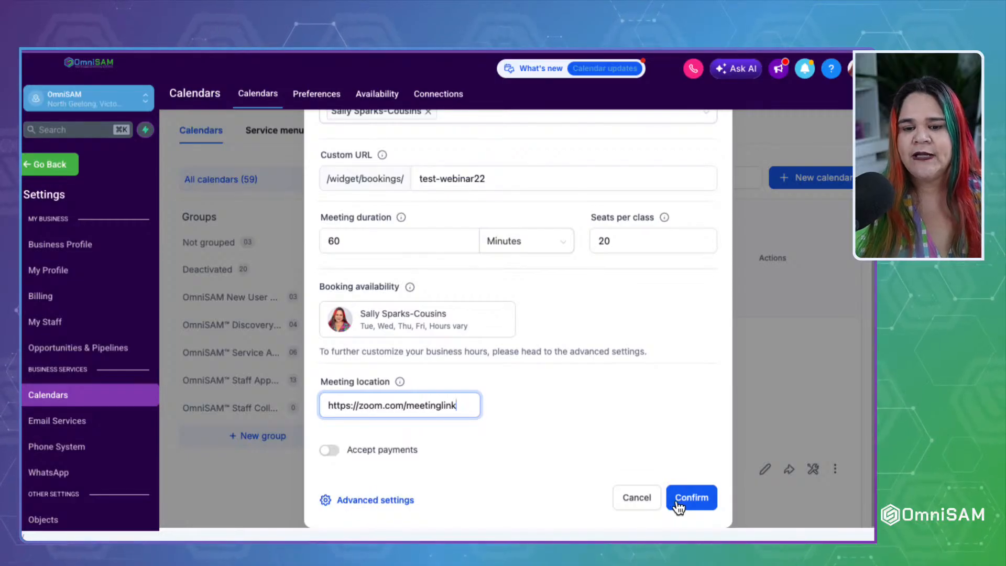
click(381, 500)
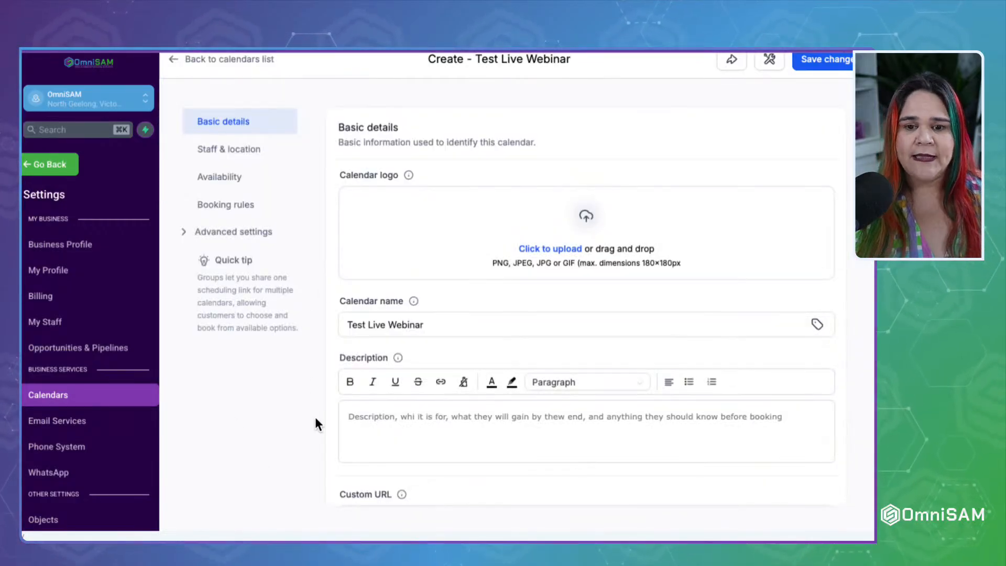
scroll(561, 272, up, 1)
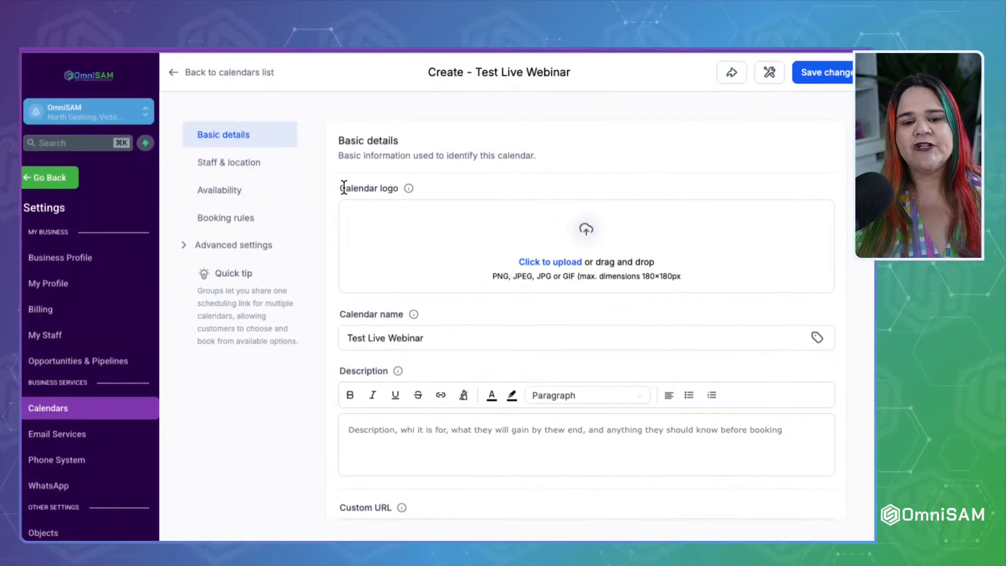
click(584, 236)
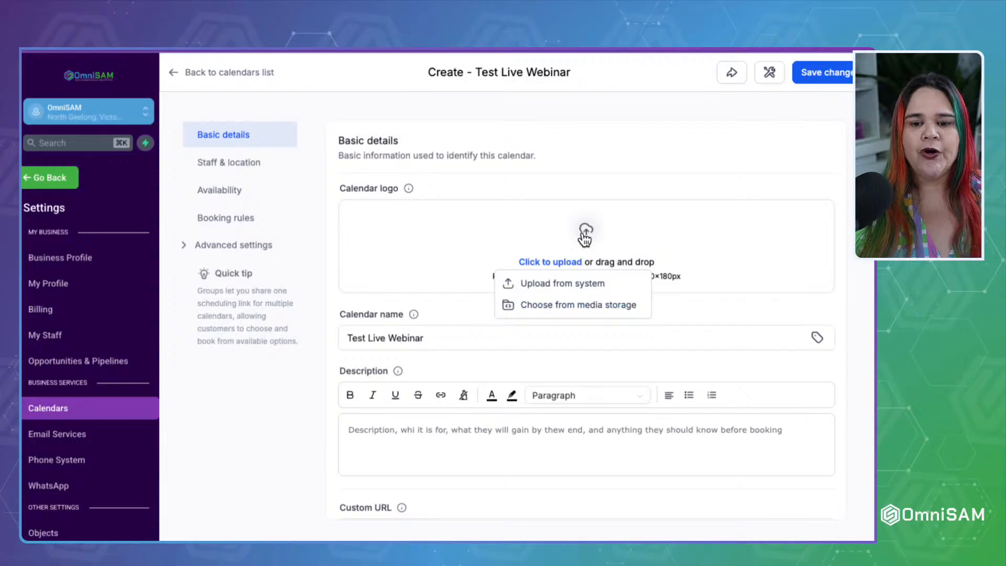
click(552, 285)
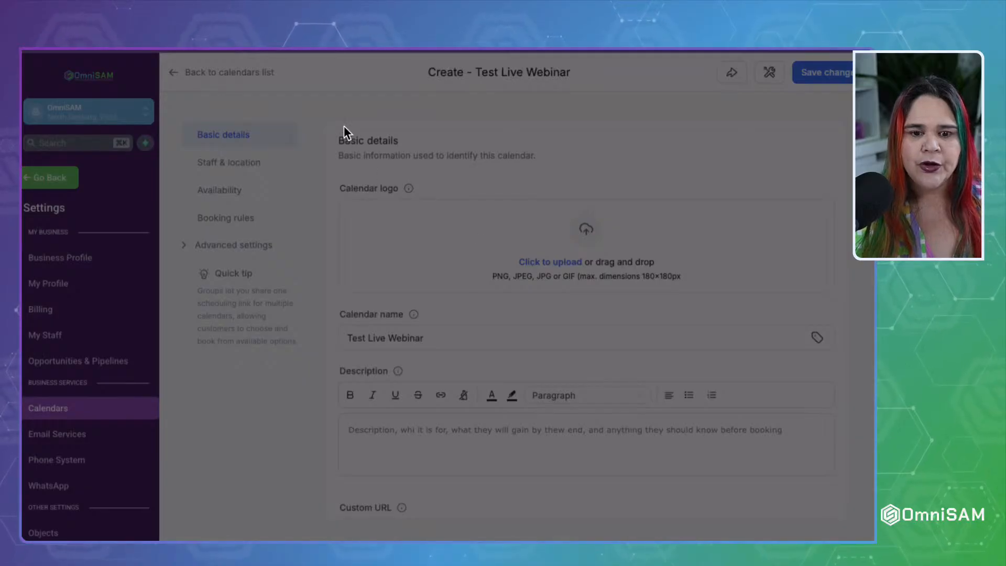
click(668, 439)
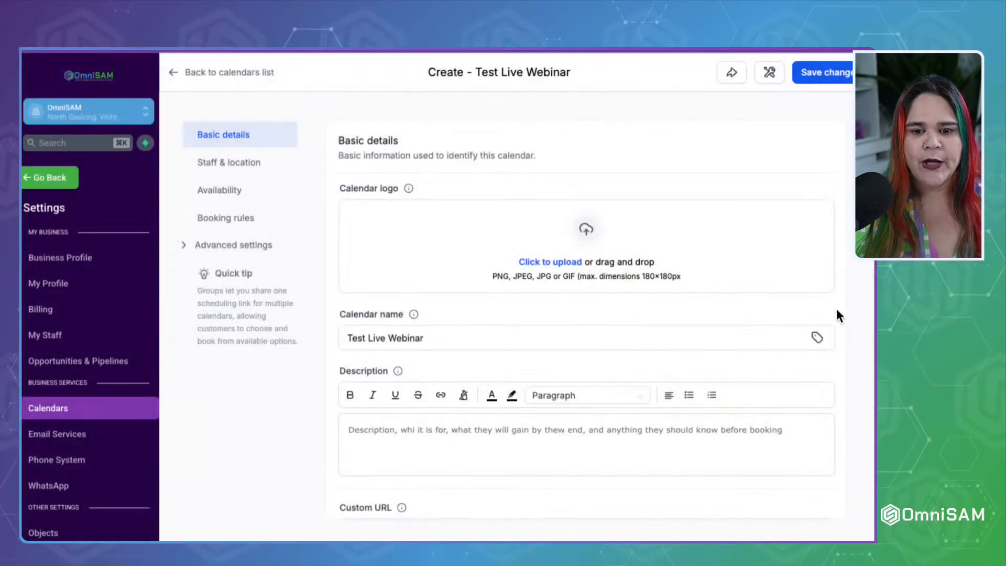
click(542, 331)
Step: Append " - NAME OF THE APPOINTMENT" after the contact name variable in the meeting invite title
scroll(527, 301, down, 2)
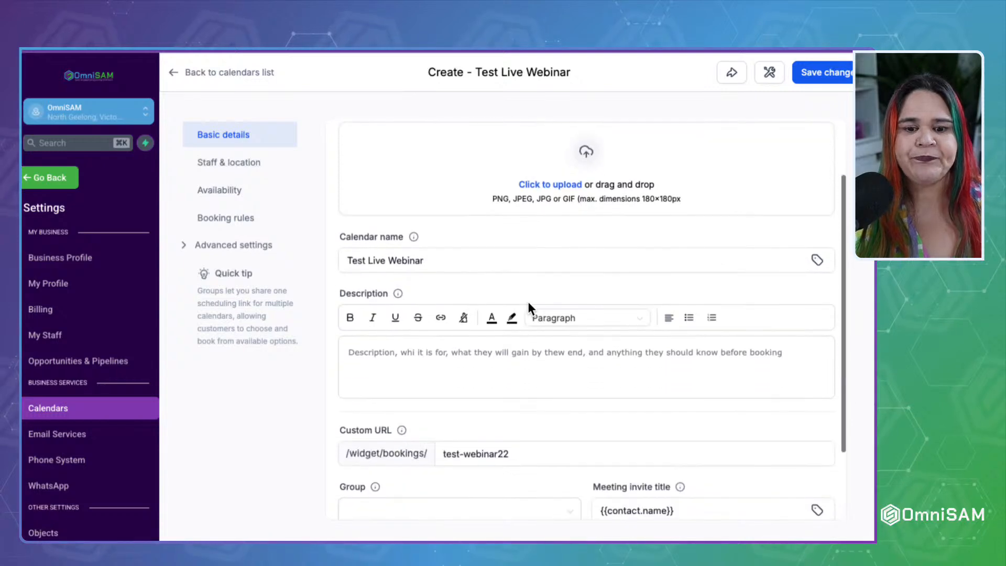
scroll(527, 239, down, 1)
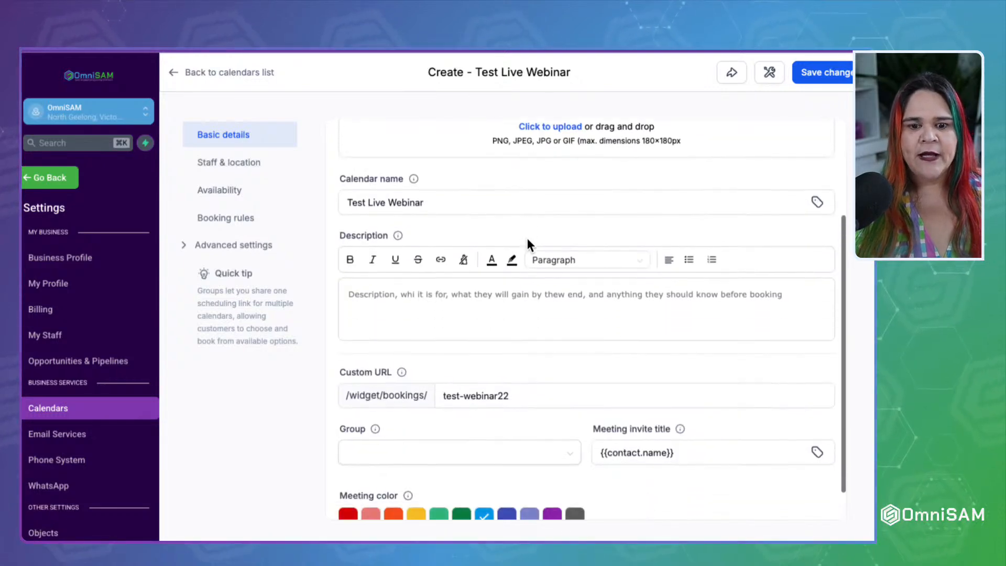
click(443, 205)
scroll(415, 292, down, 1)
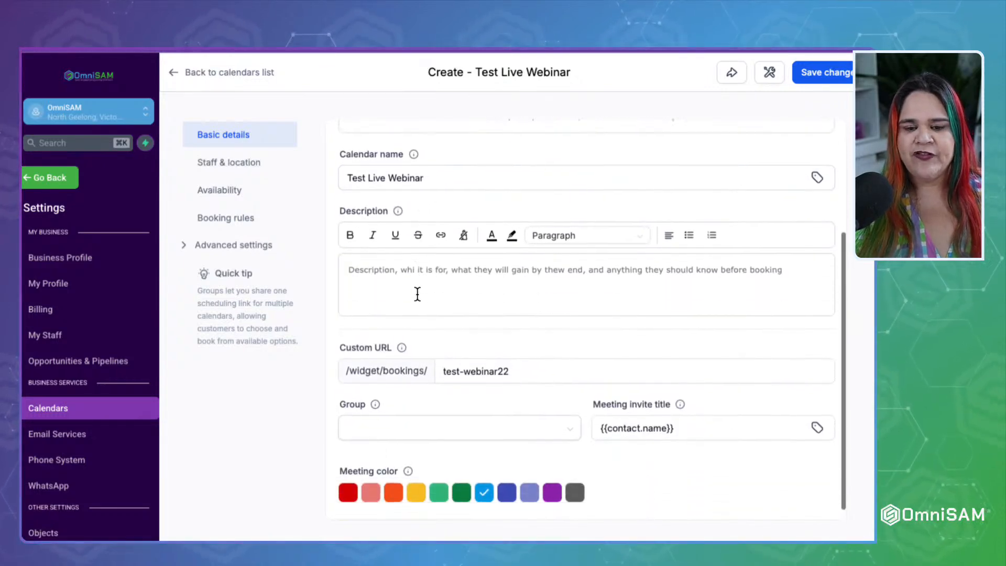
click(542, 365)
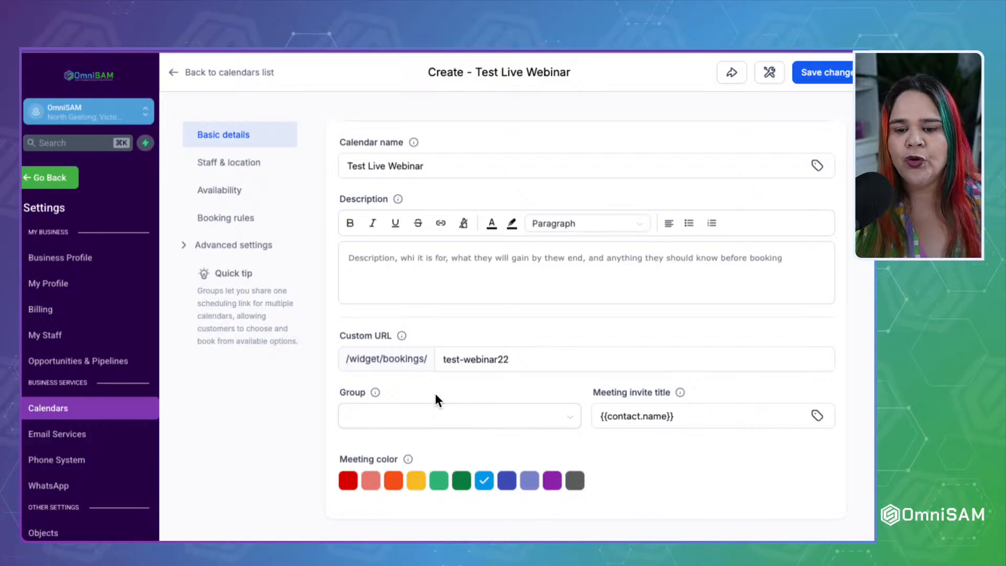
drag(576, 396, 678, 394)
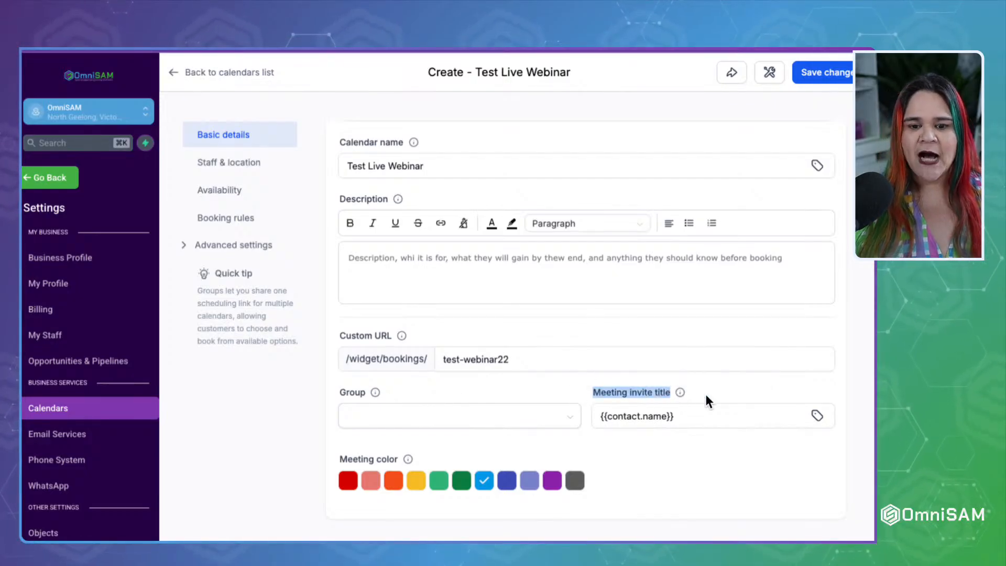
scroll(705, 401, down, 2)
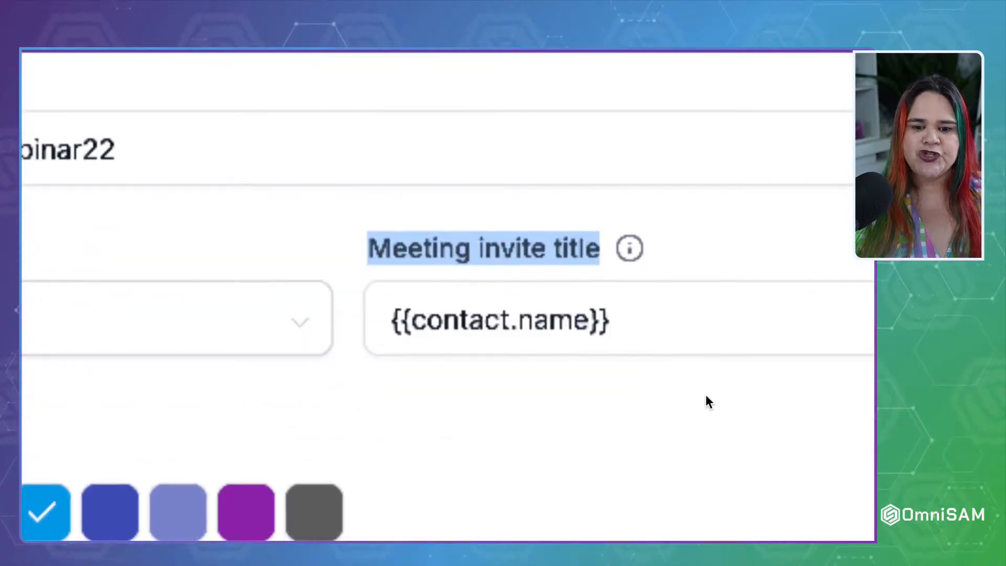
click(555, 322)
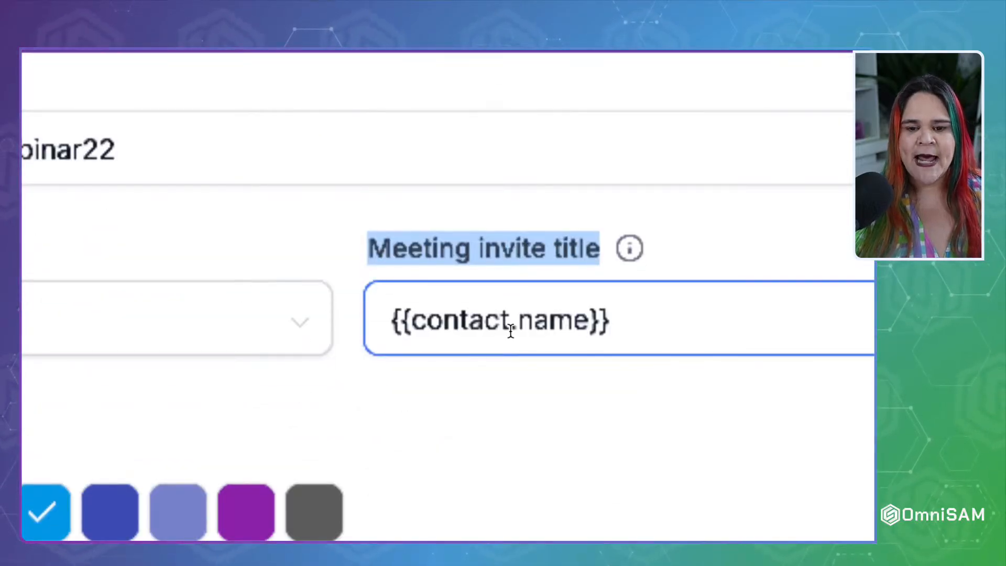
click(704, 316)
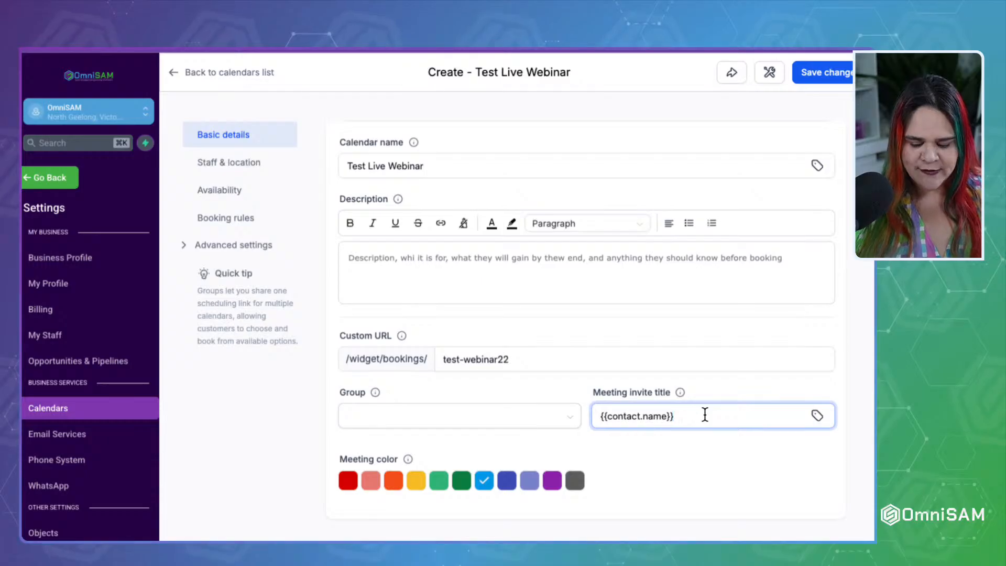
text(- NA)
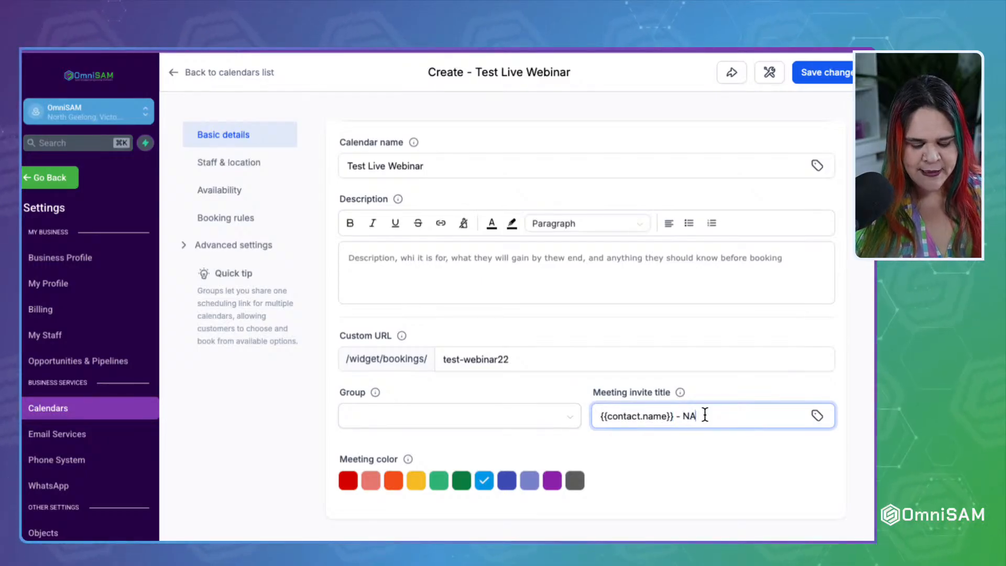
text(ME OF THE A)
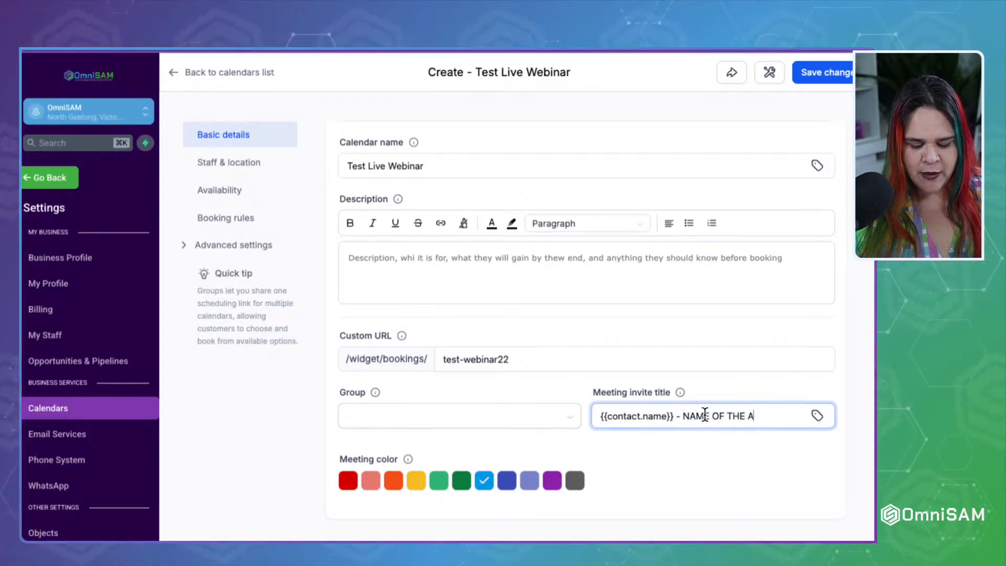
text(PPOINTMENT)
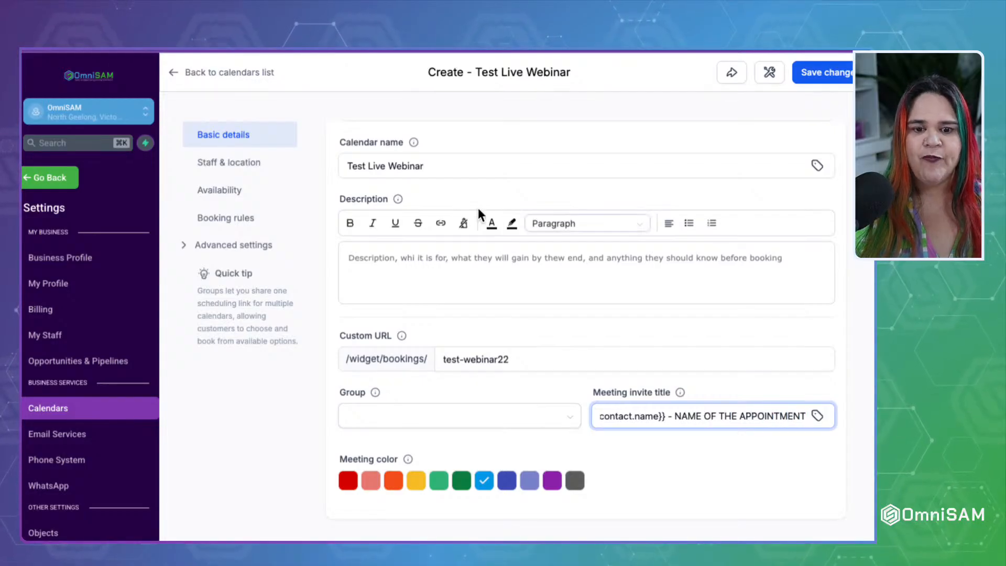
Step: Replace the placeholder text after the dash in the meeting invite title with the copied calendar name "Test Live Webinar"
drag(433, 166, 264, 165)
key(ctrl+c)
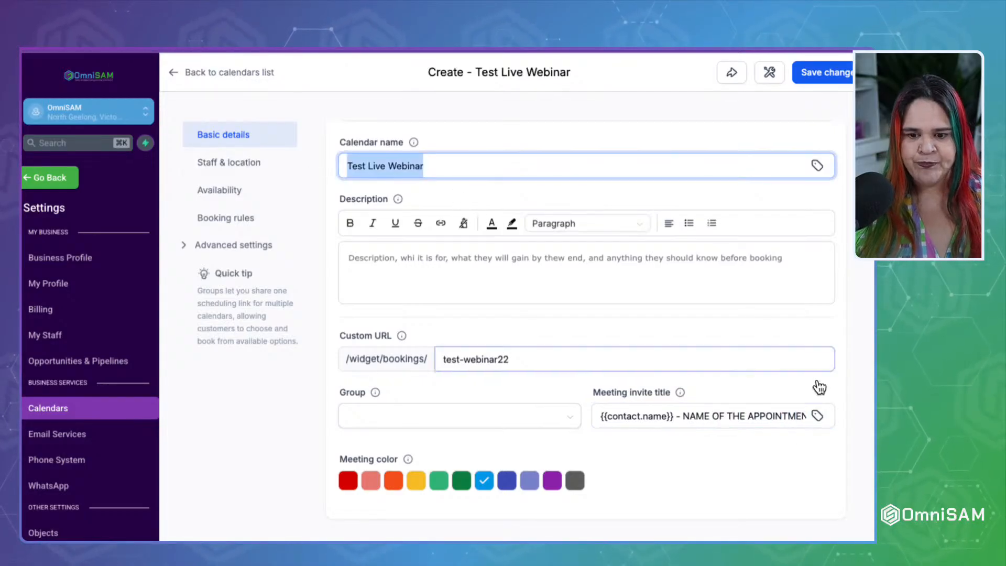
click(738, 415)
drag(680, 416, 807, 416)
key(ctrl+v)
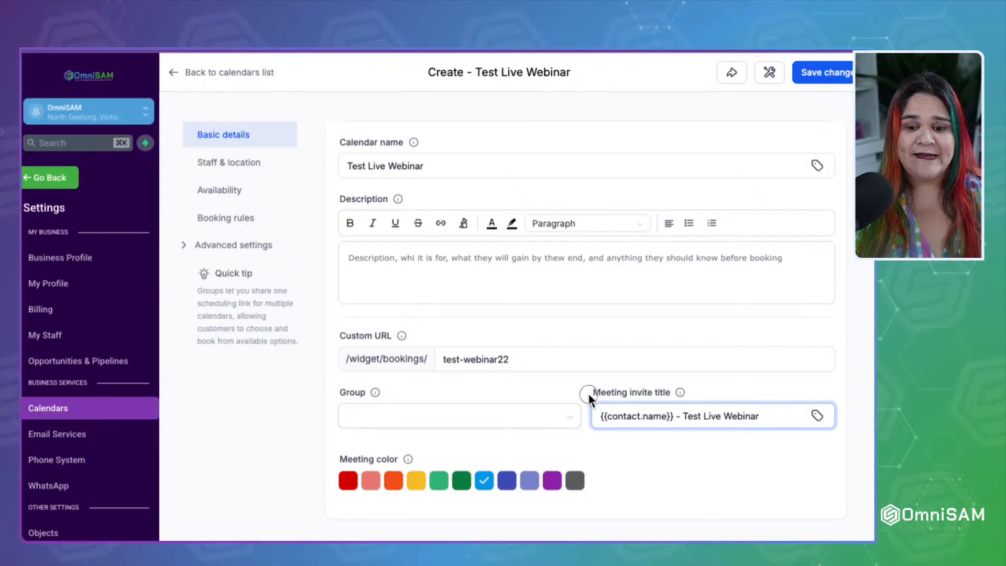
drag(589, 394, 664, 394)
click(679, 392)
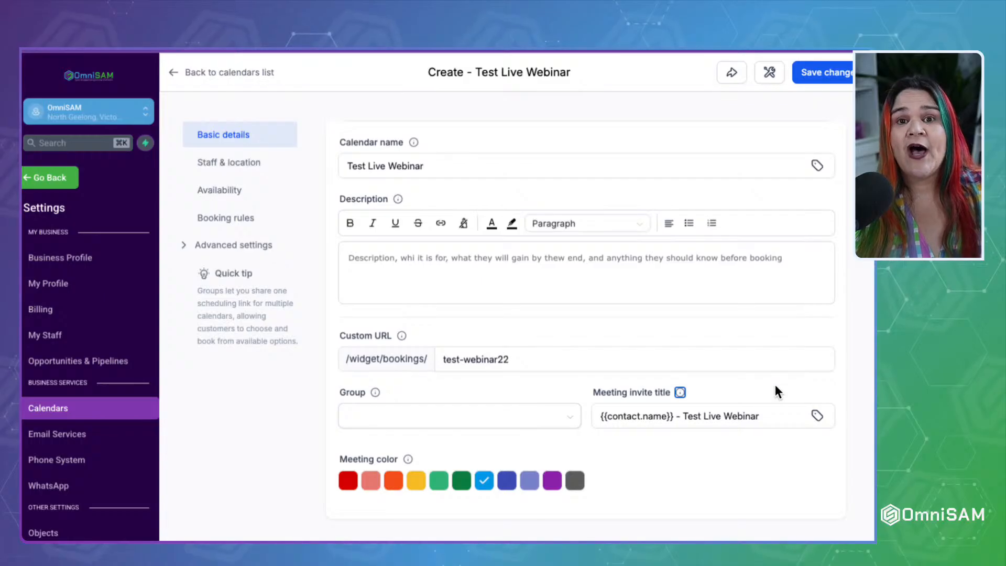
click(659, 426)
click(733, 465)
scroll(763, 461, down, 1)
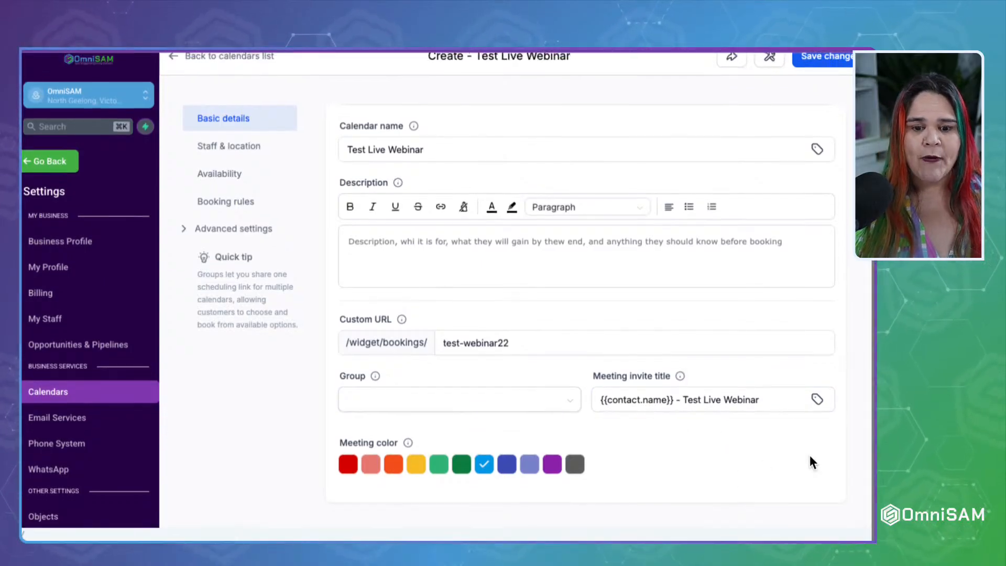
Step: Save the new calendar and open its Staff & location settings
scroll(631, 236, up, 1)
scroll(628, 231, up, 3)
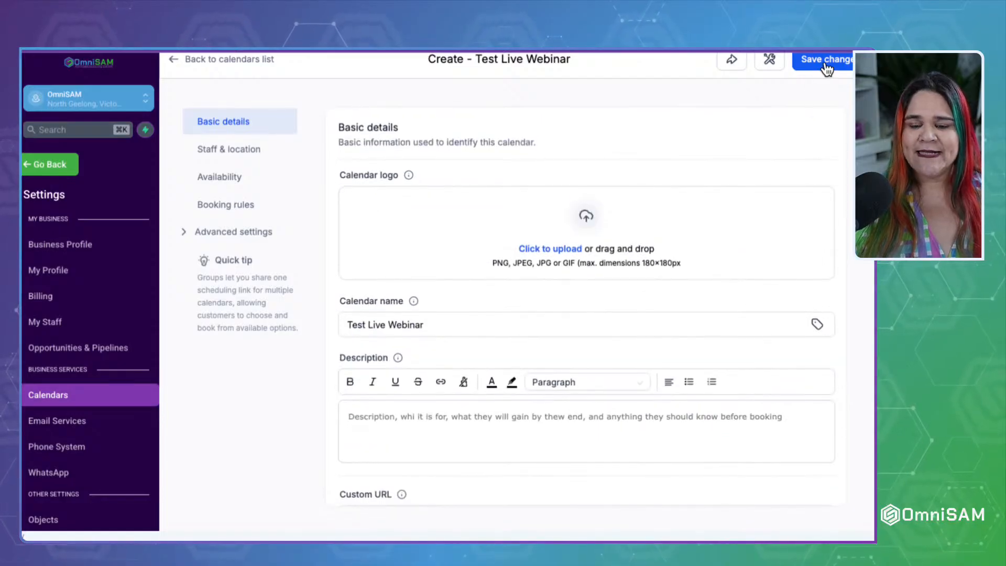
scroll(825, 69, up, 1)
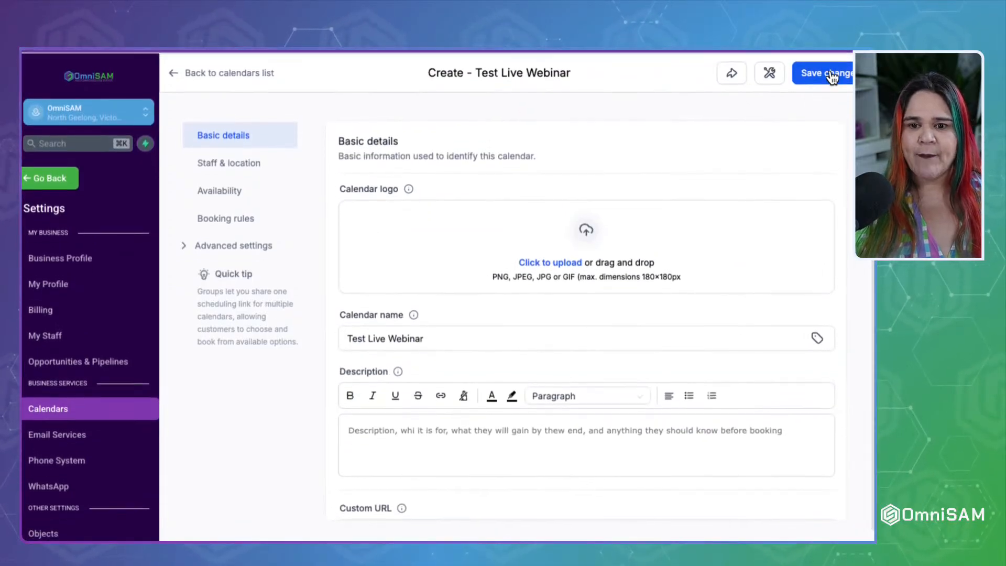
click(835, 78)
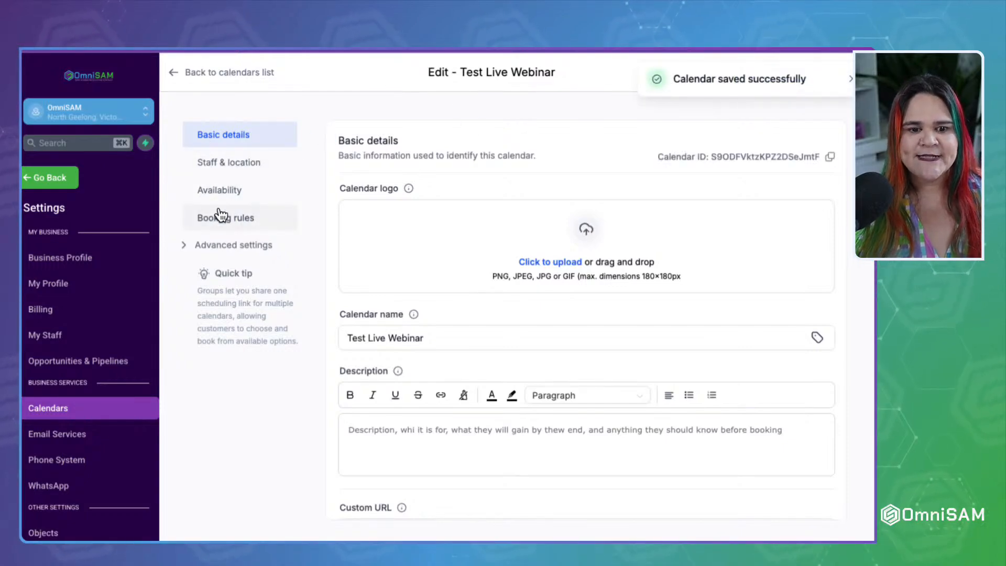
click(221, 163)
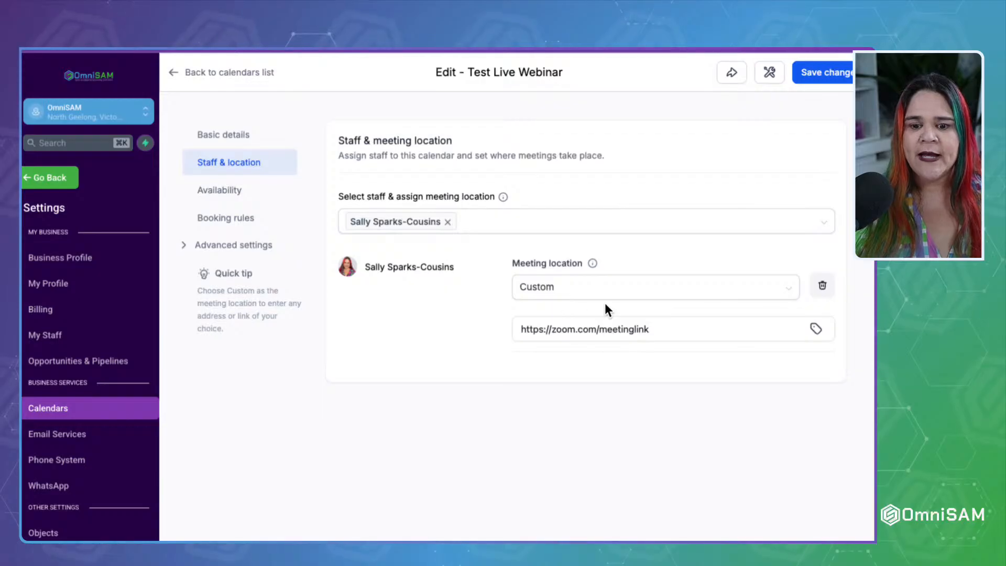
drag(653, 330, 482, 330)
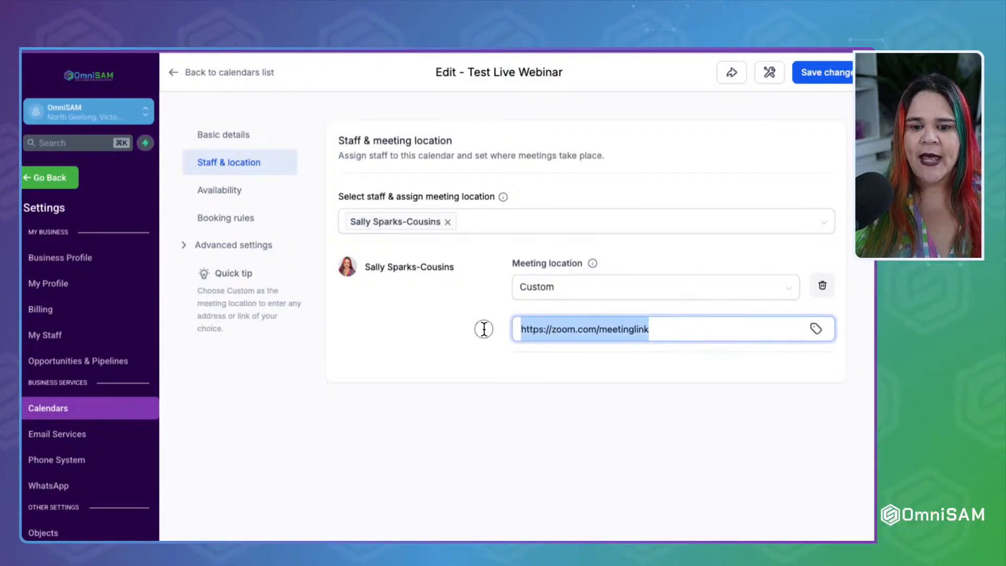
click(603, 289)
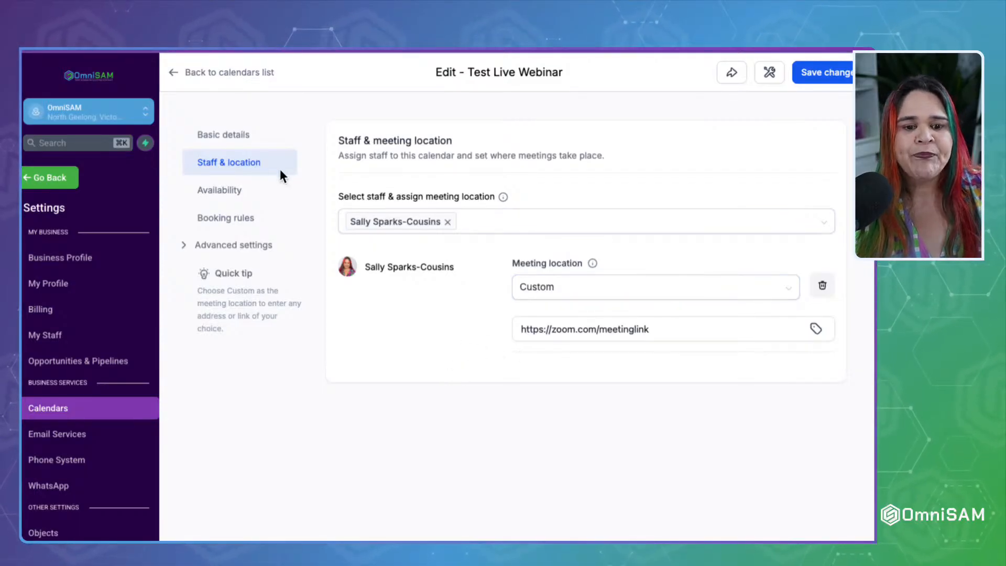
Step: Open the staff member's availability schedule and start editing this schedule's date-specific hours
click(230, 192)
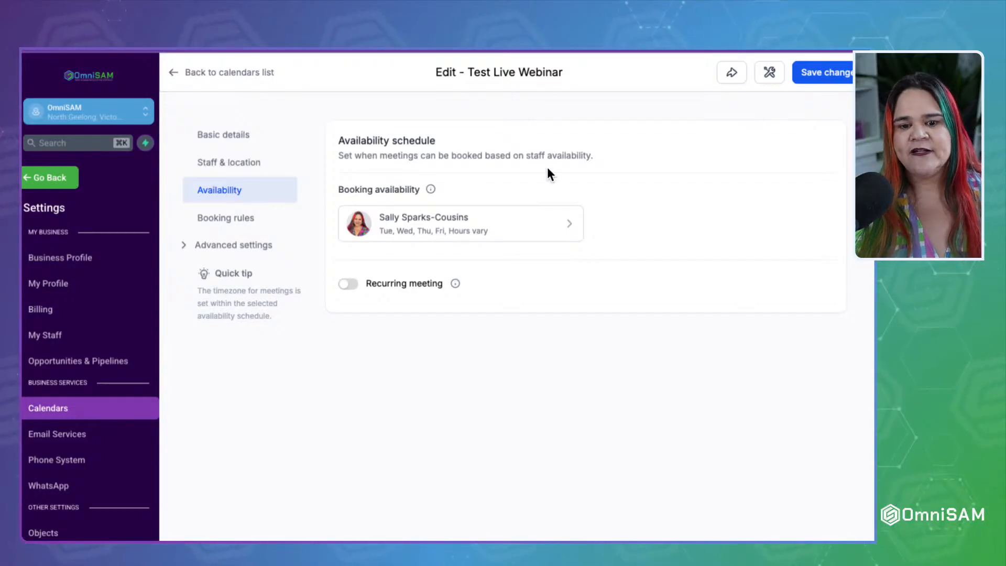
click(496, 231)
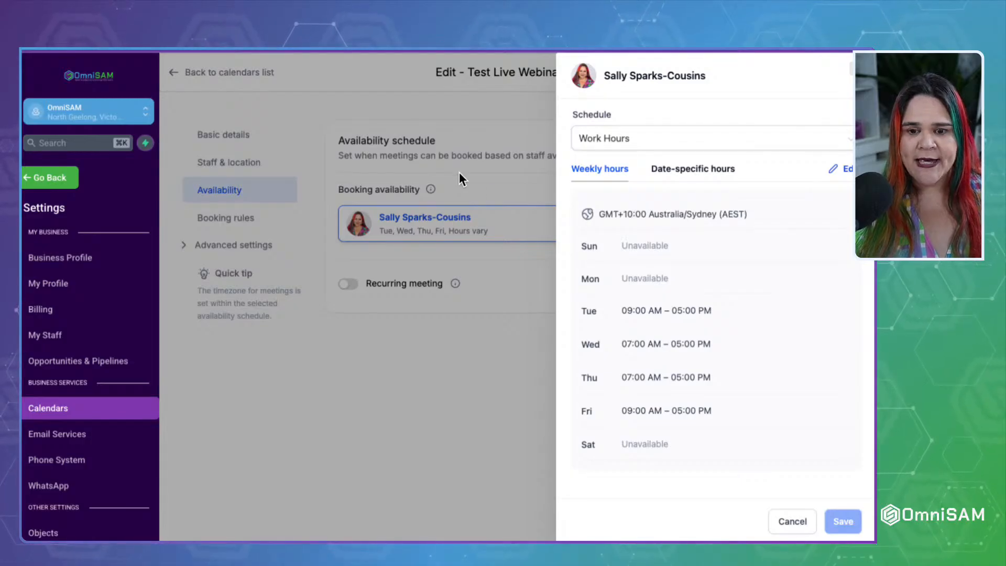
click(695, 175)
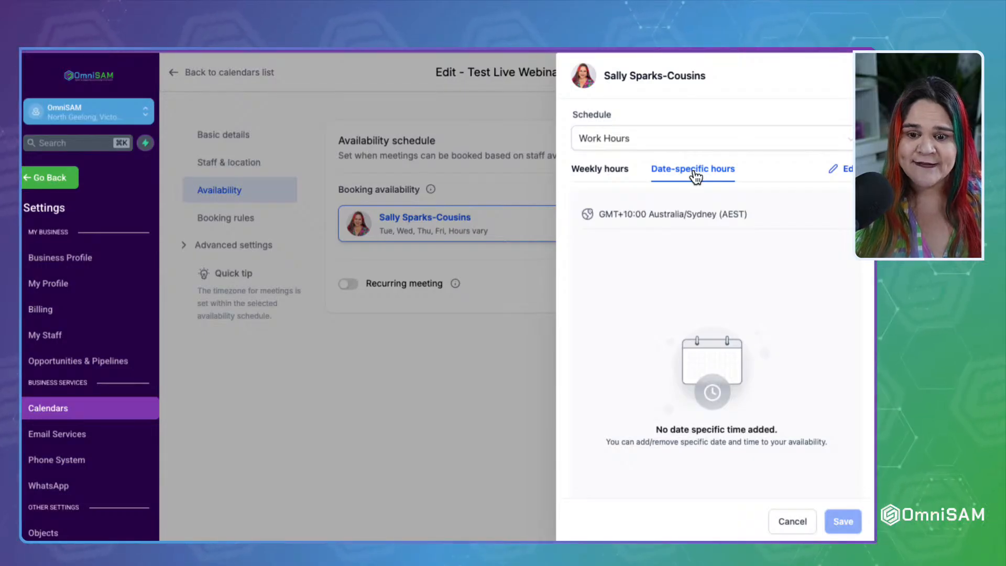
click(843, 173)
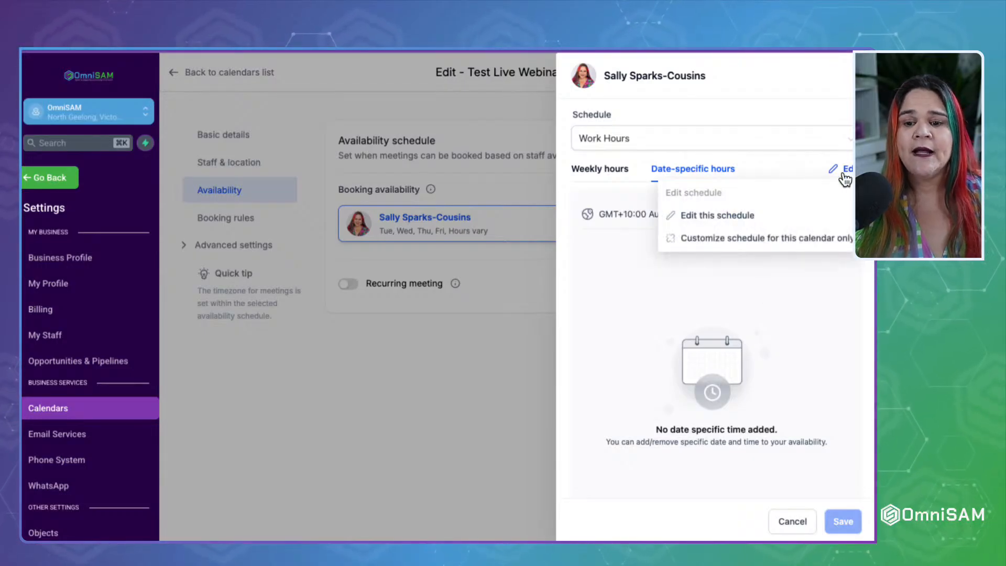
click(728, 219)
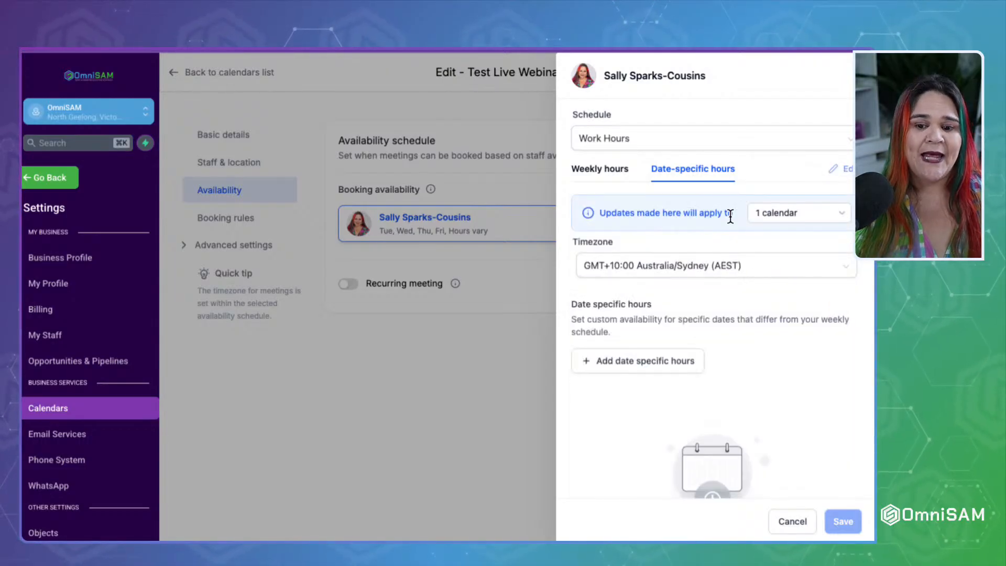
Step: Start a date-specific hours entry for August 4, 2026 with a start time of 12:00 PM
scroll(786, 315, down, 3)
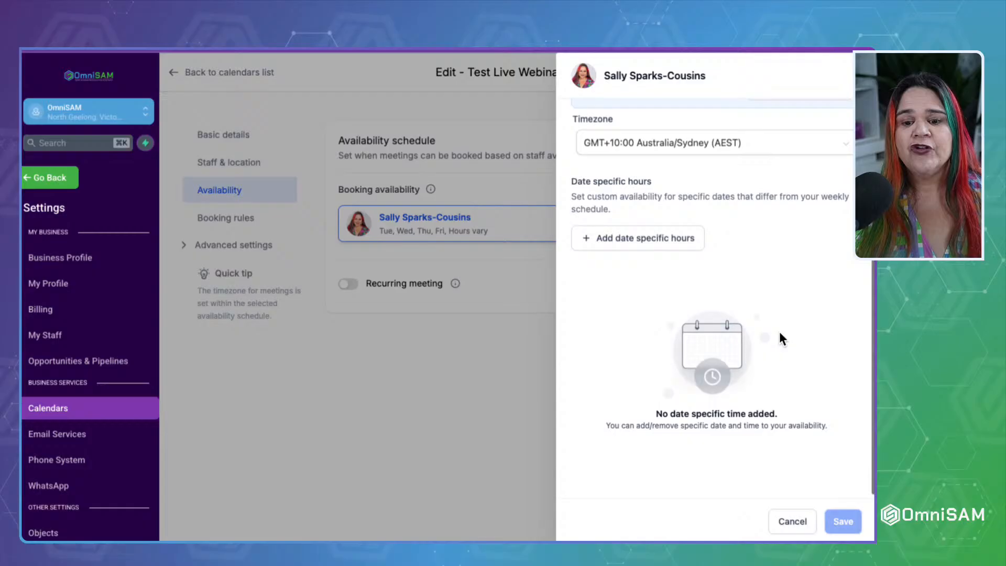
click(618, 234)
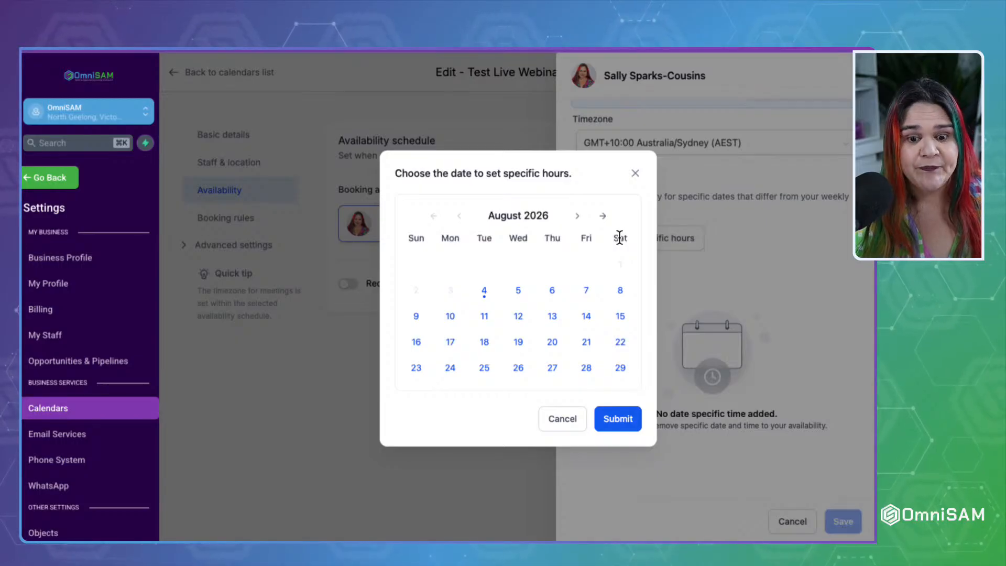
click(476, 290)
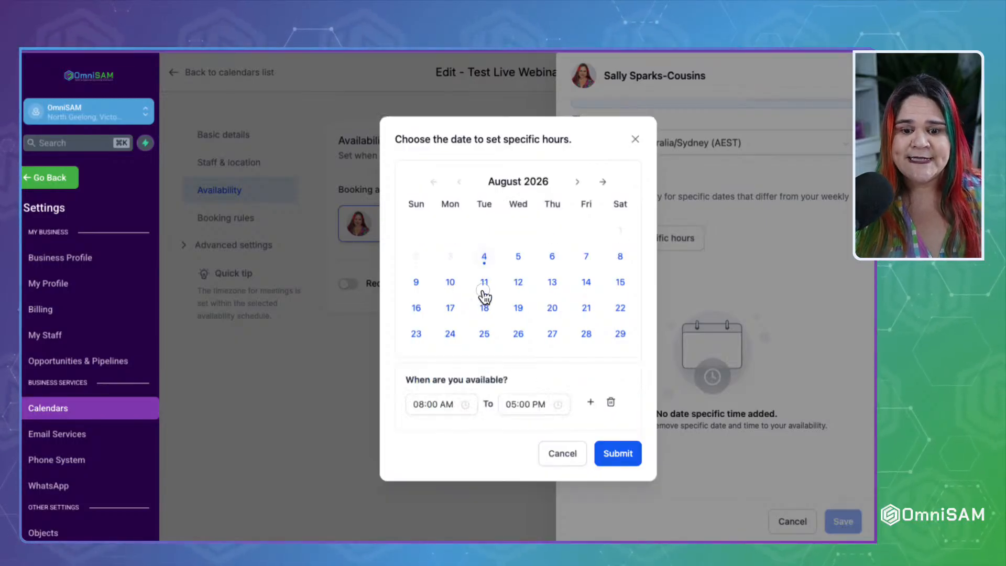
click(429, 405)
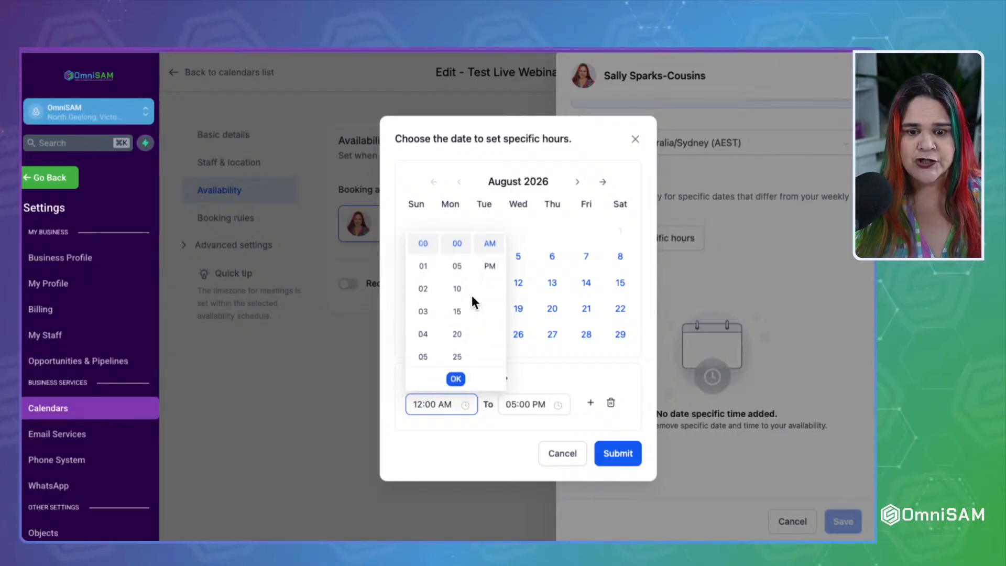
click(490, 266)
click(455, 379)
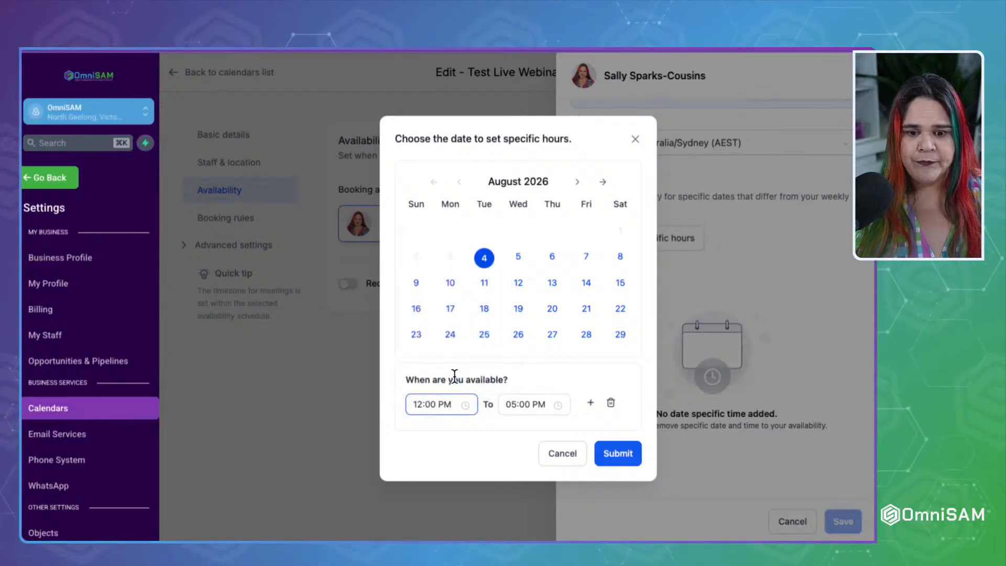
Step: Set the August 4 availability's end time to 01:30 PM and submit the entry
click(517, 405)
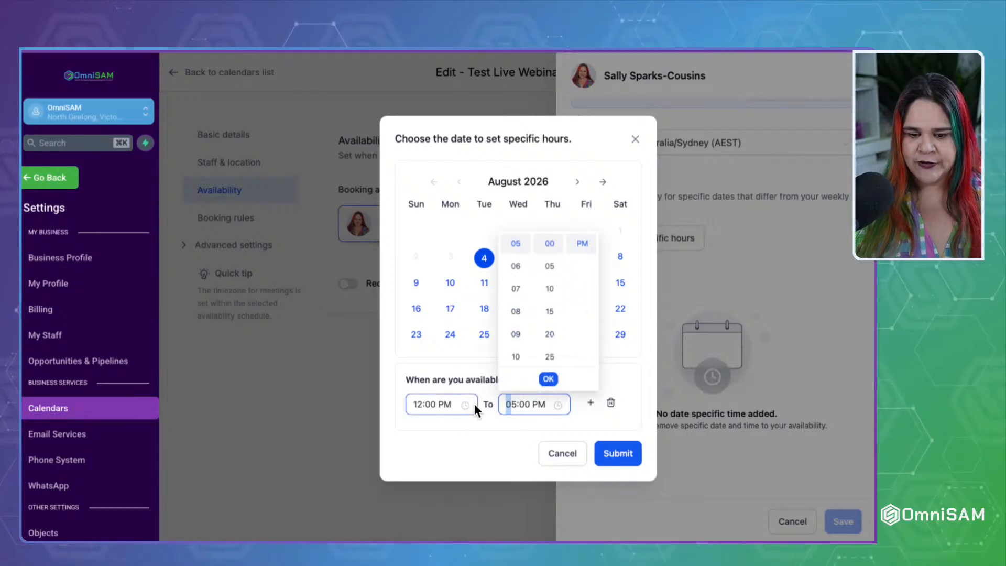
scroll(519, 281, up, 3)
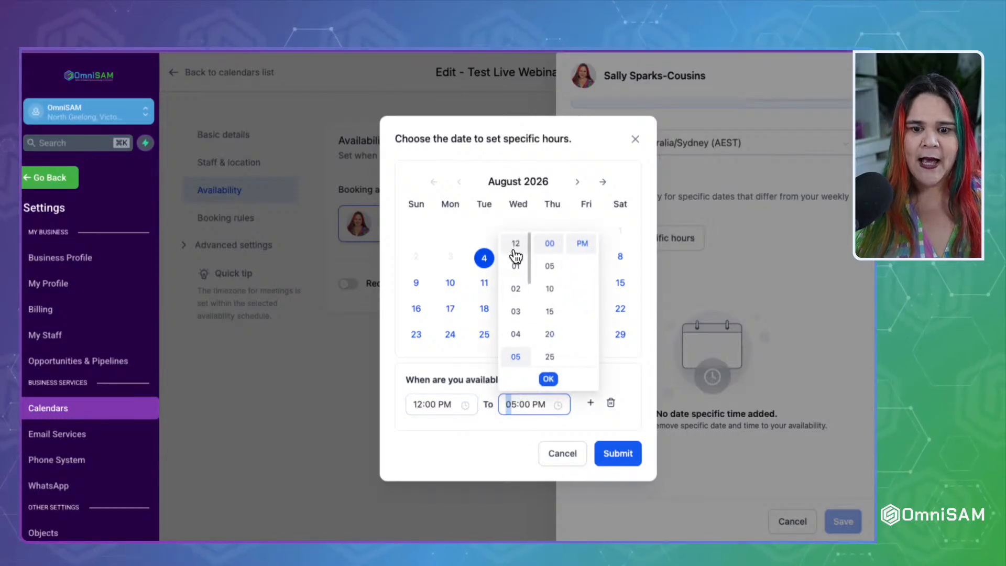
click(515, 265)
scroll(556, 279, down, 5)
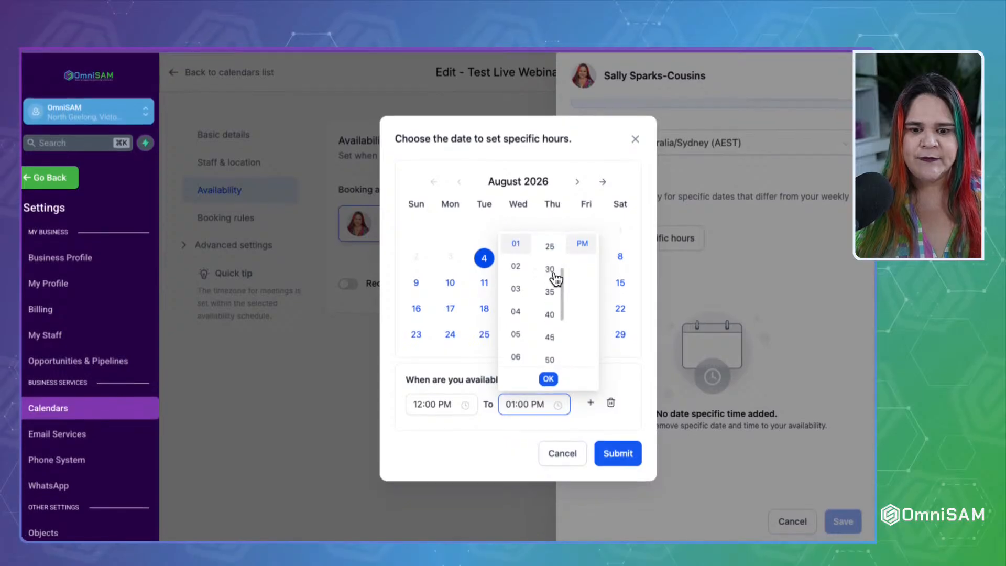
scroll(556, 279, up, 3)
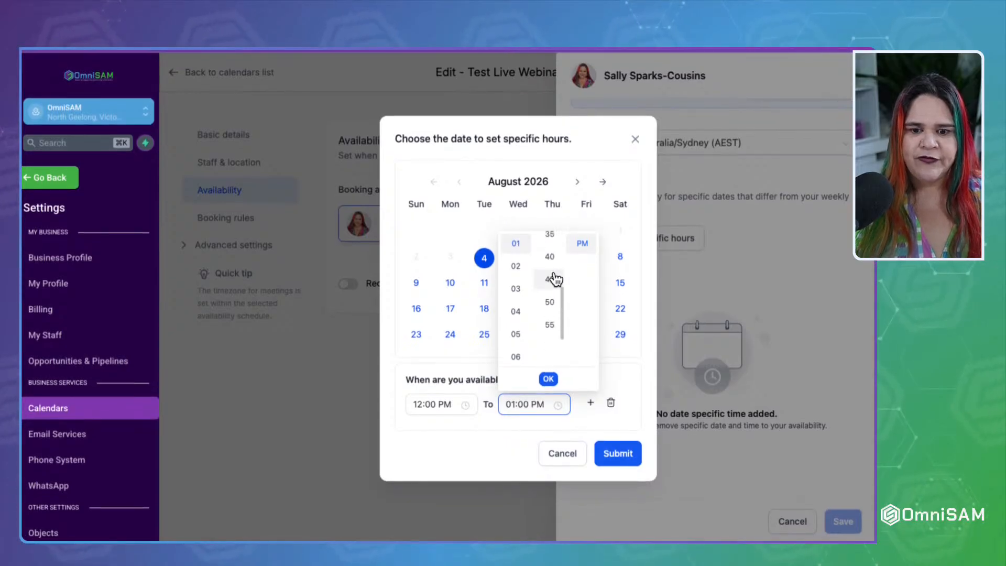
click(552, 274)
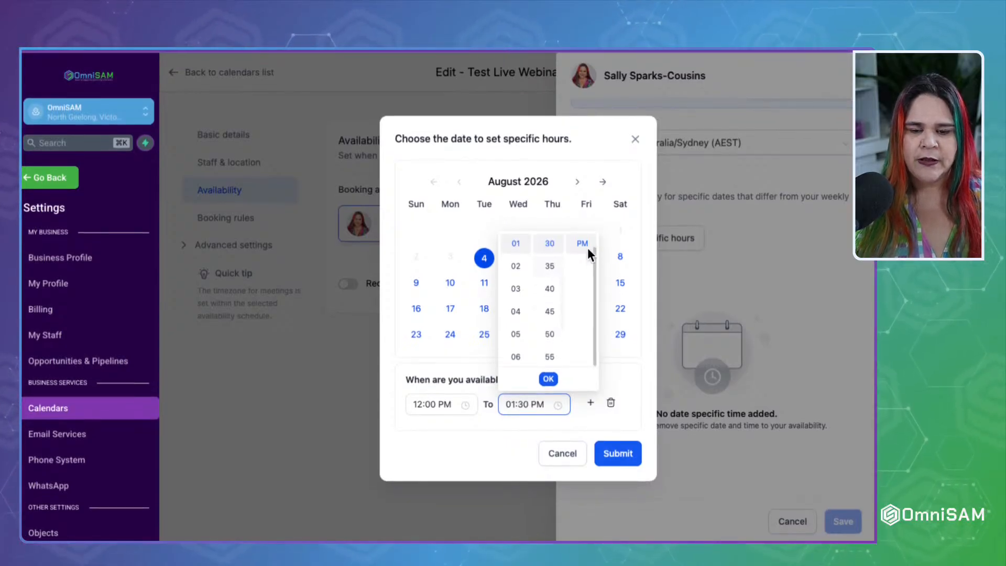
click(618, 454)
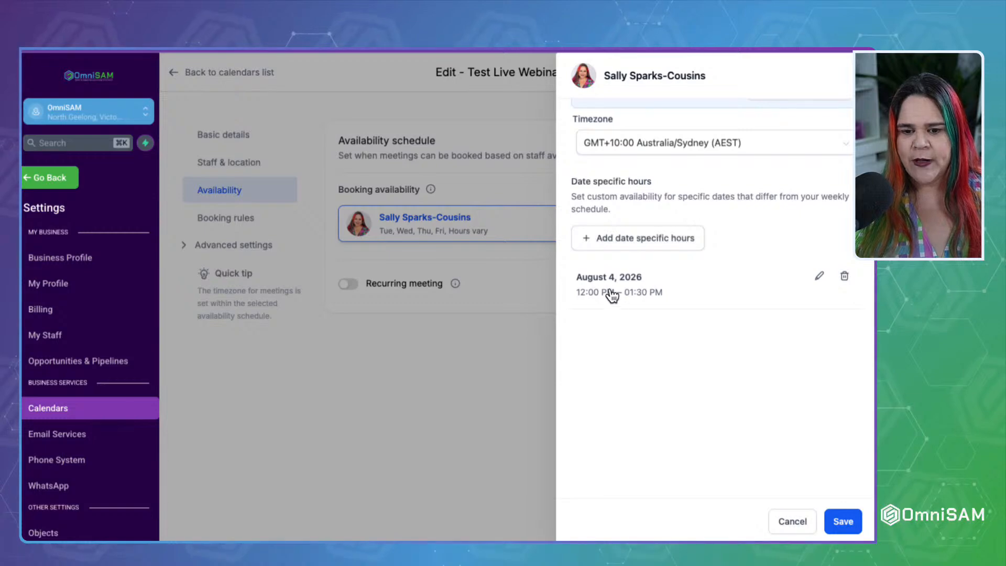
Step: Start another date-specific hours entry for August 4, 2026 with a start time of 07:00 PM
click(652, 237)
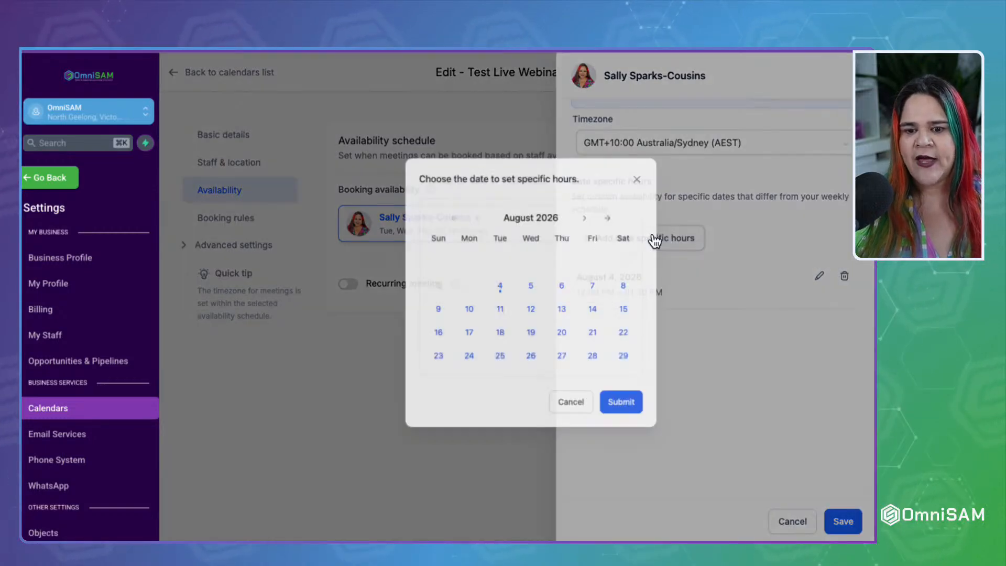
click(483, 291)
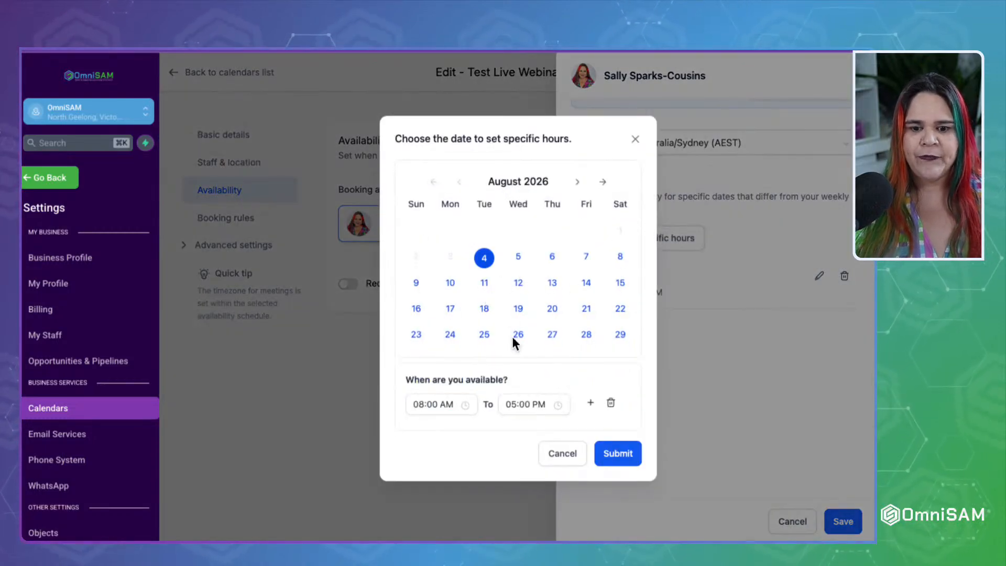
click(423, 404)
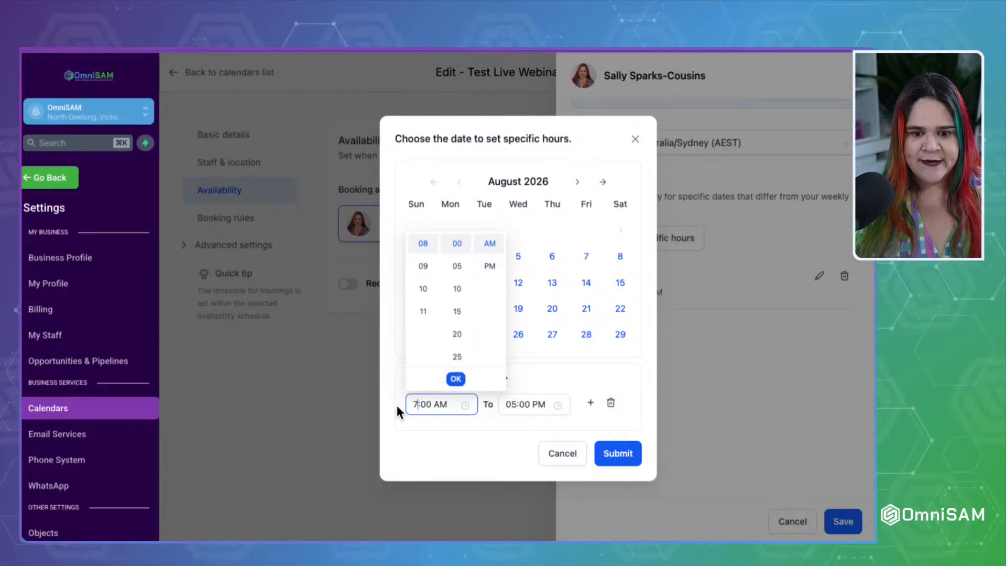
click(489, 264)
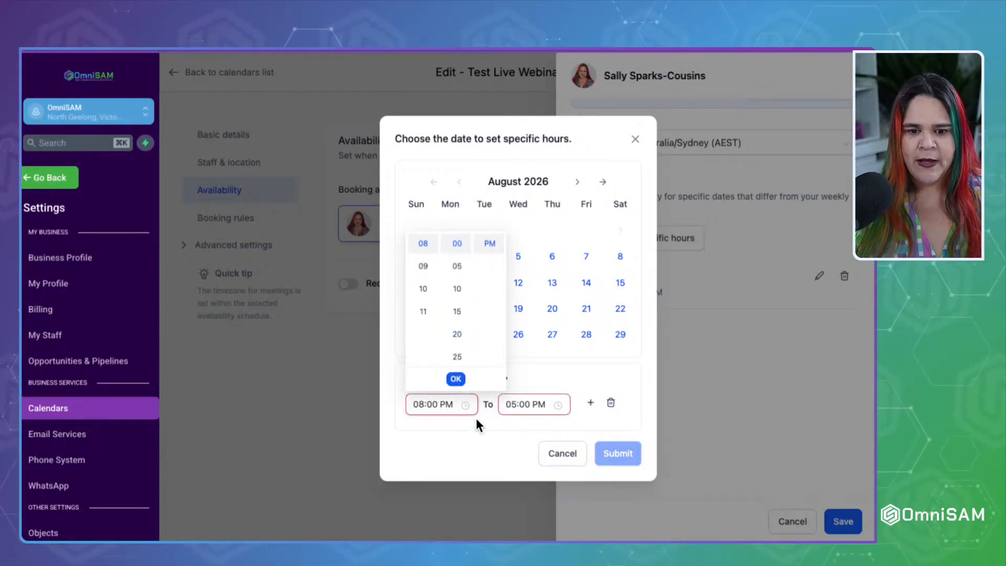
scroll(422, 265, up, 1)
click(422, 260)
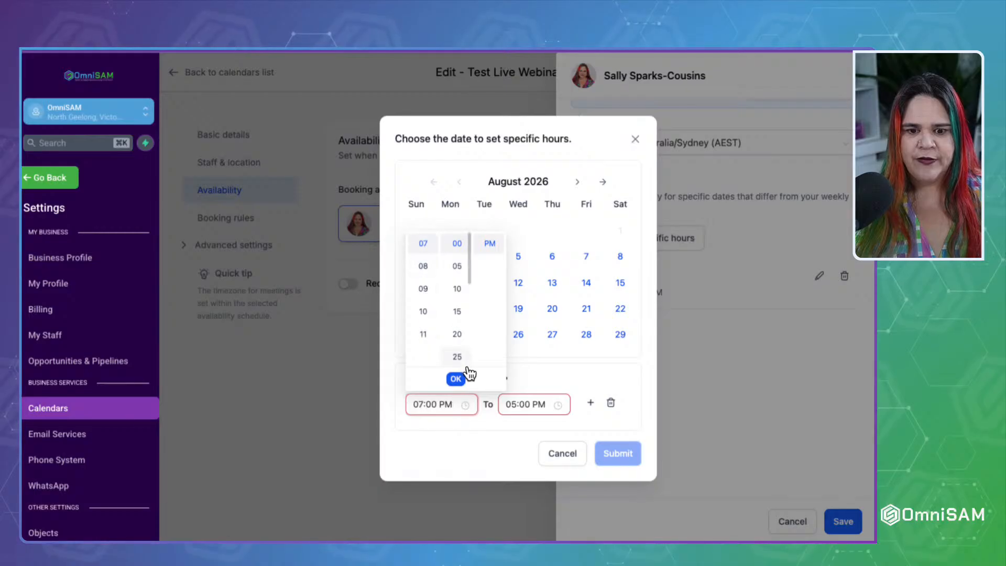
click(455, 378)
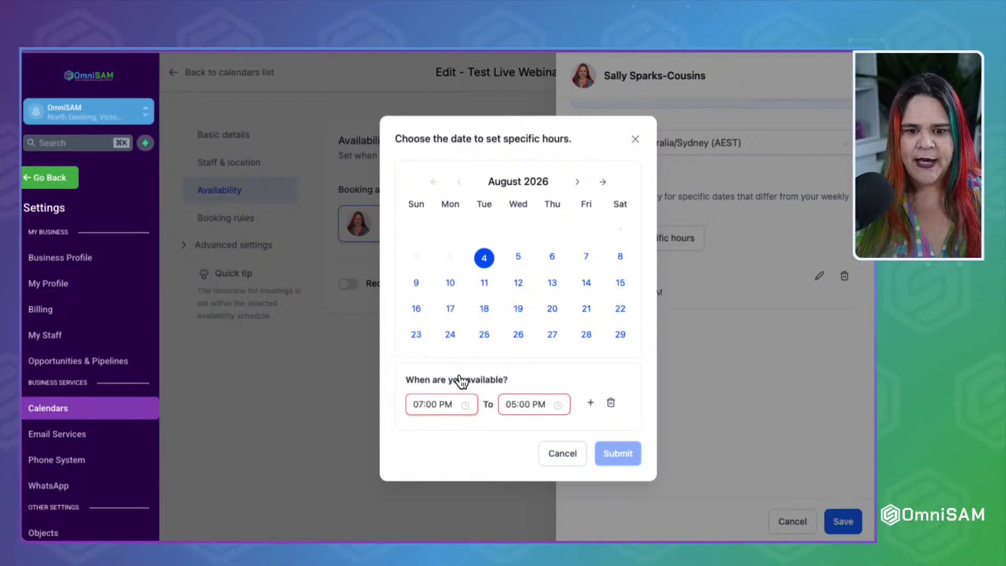
Step: Set the evening availability's end time to 08:30 PM and submit the date-specific hours
click(518, 407)
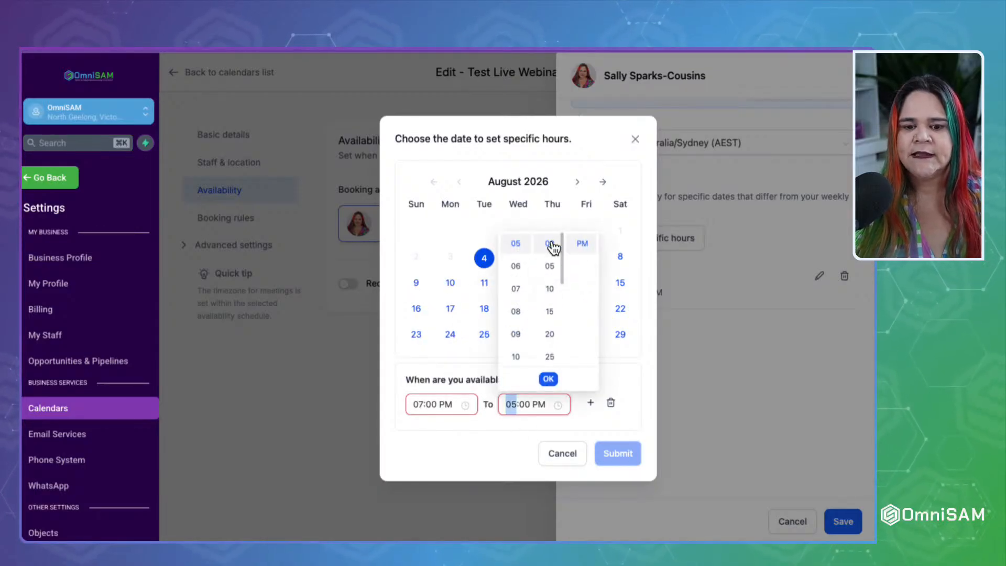
click(515, 313)
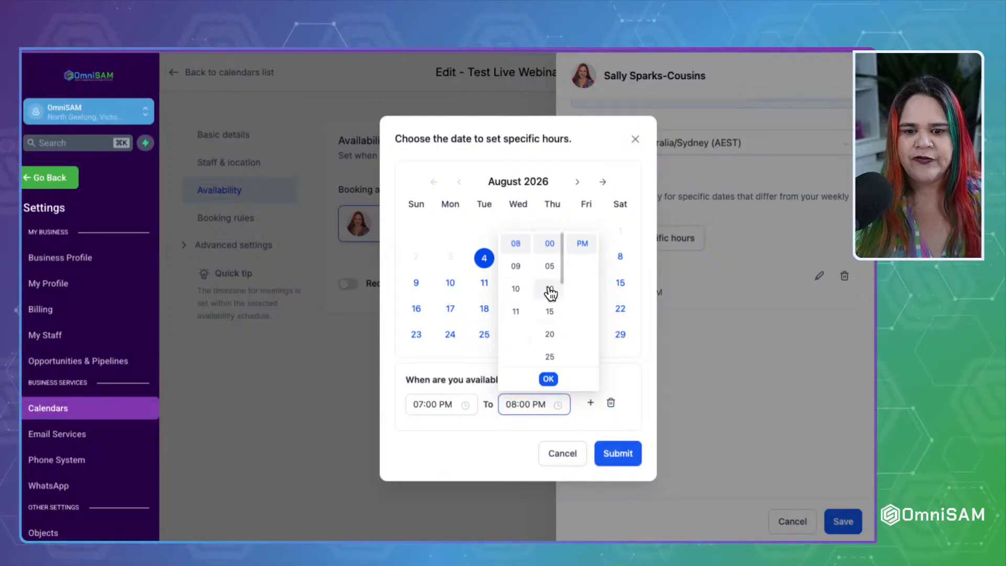
scroll(546, 297, down, 3)
click(548, 308)
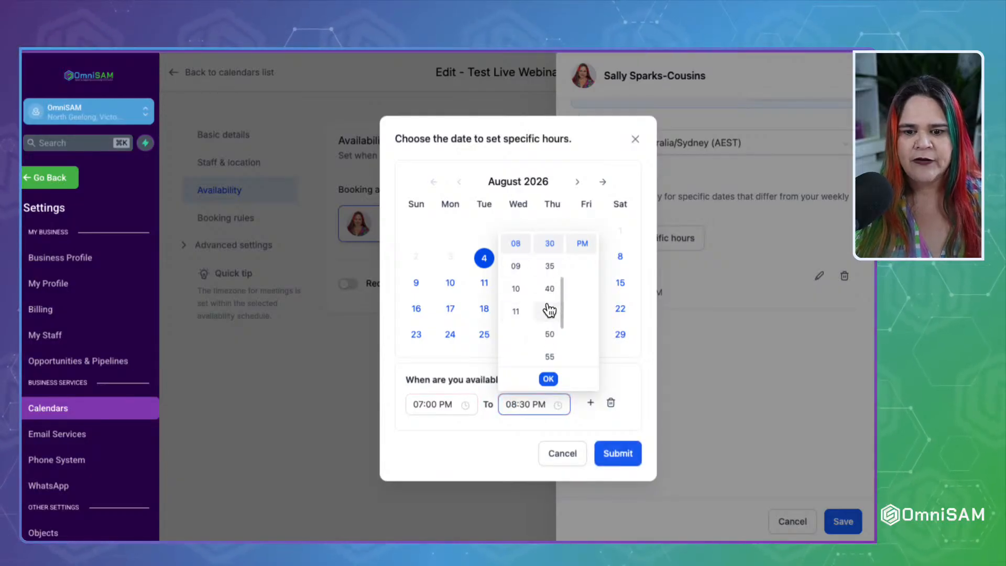
click(584, 243)
click(617, 450)
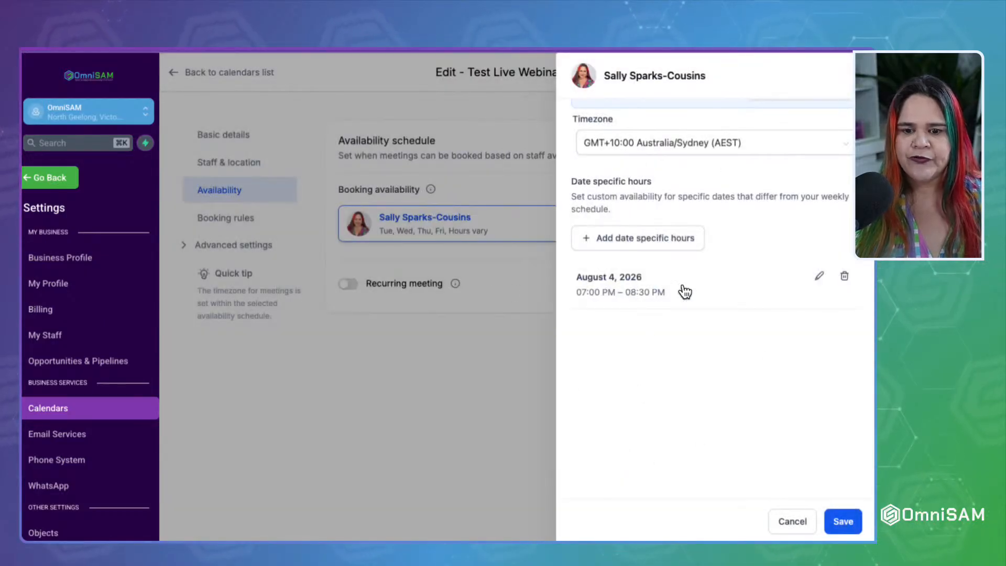
Step: Reopen the August 4, 2026 hours for editing and add a second time range
click(820, 277)
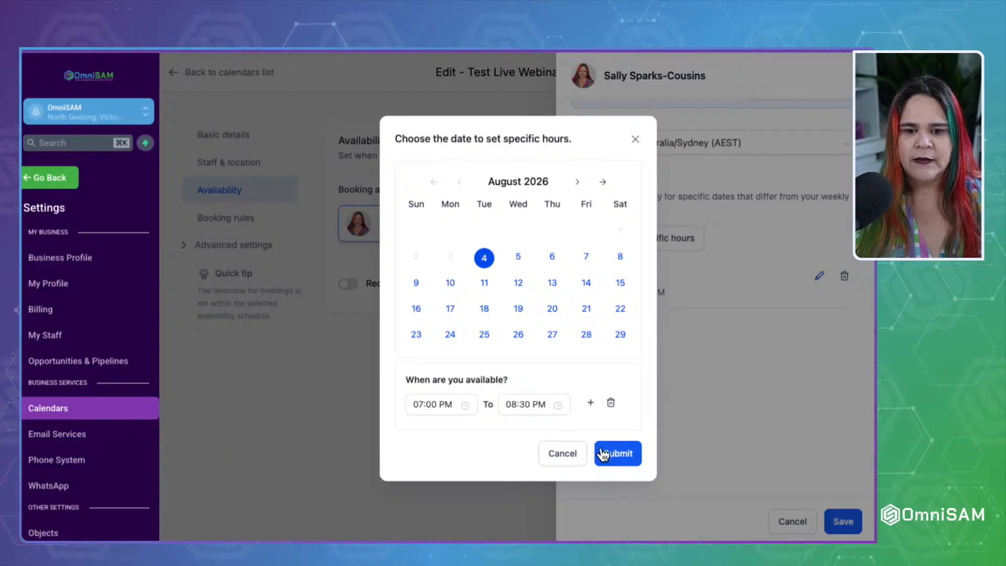
click(590, 402)
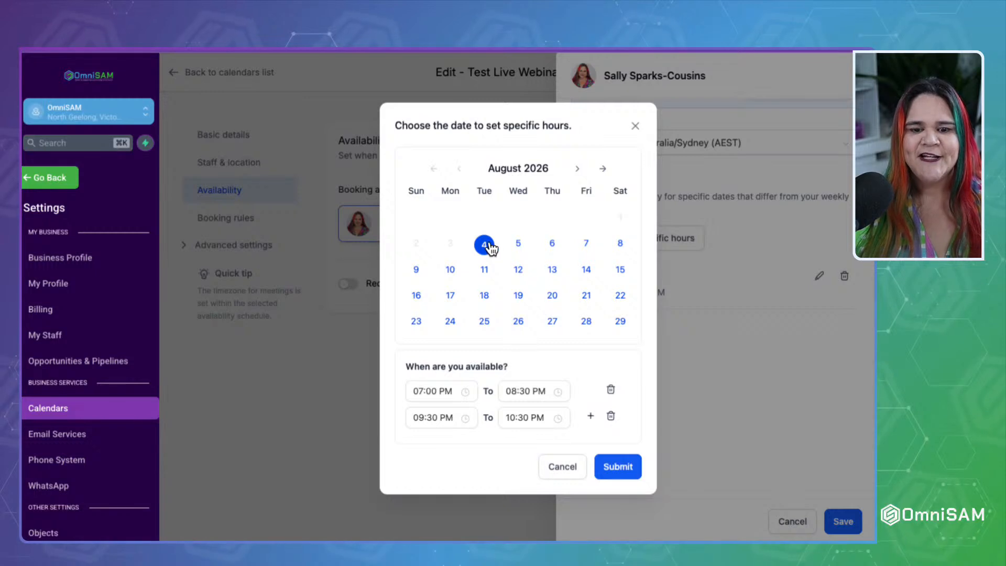
click(487, 270)
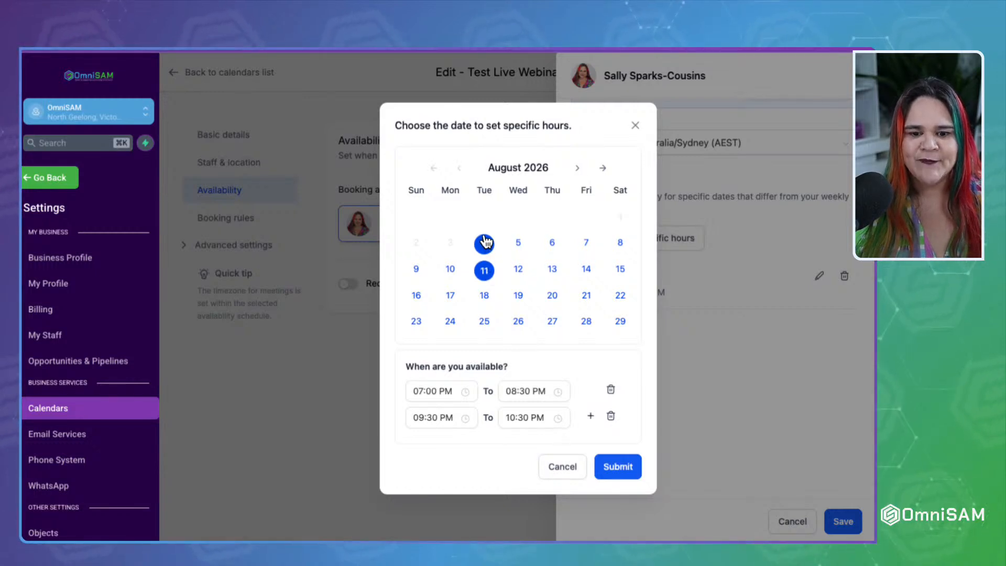
click(484, 246)
click(484, 246)
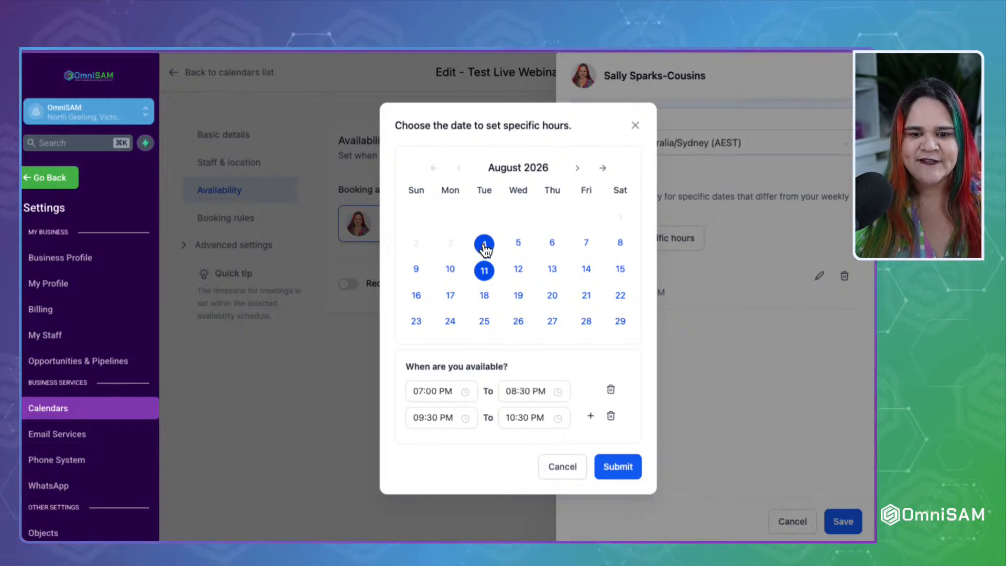
click(484, 270)
Step: Set the second August 4 time range's start time to 12:00 PM
click(446, 398)
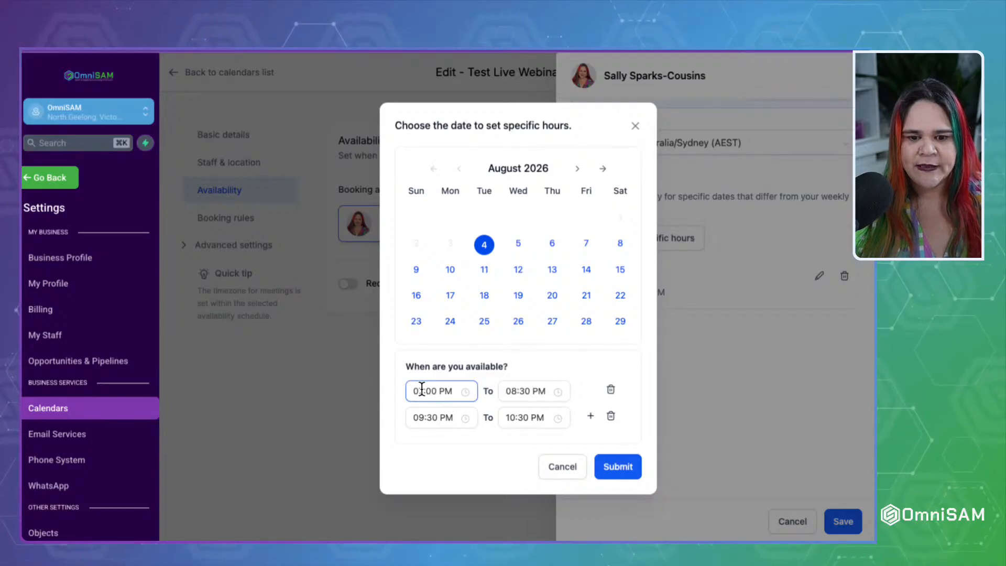
drag(424, 418, 391, 418)
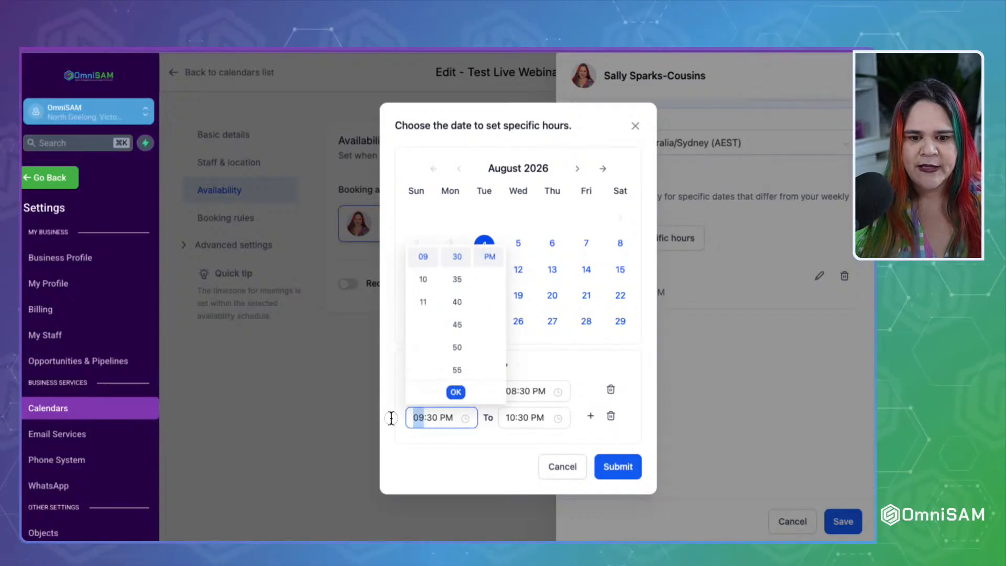
scroll(425, 291, up, 3)
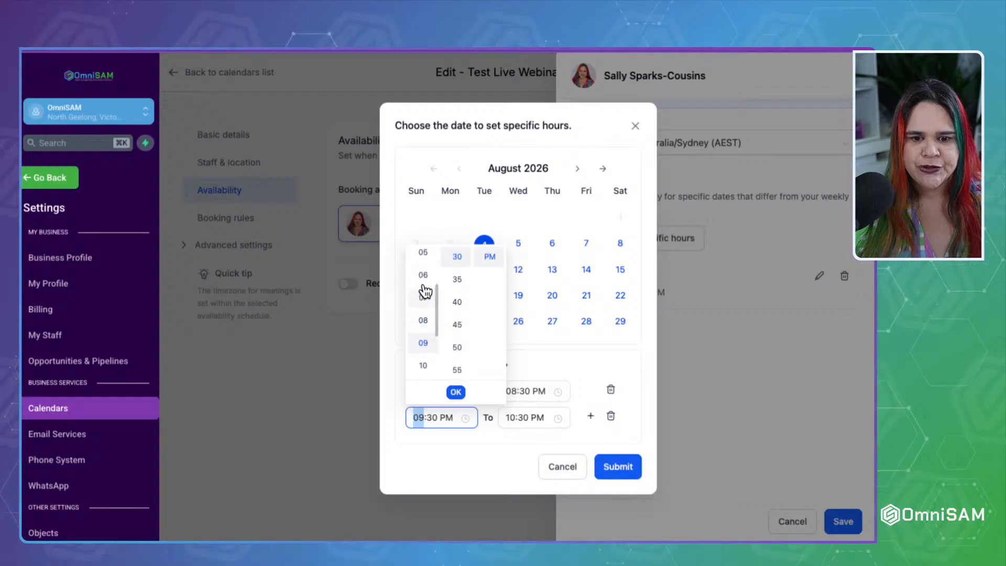
scroll(426, 291, up, 5)
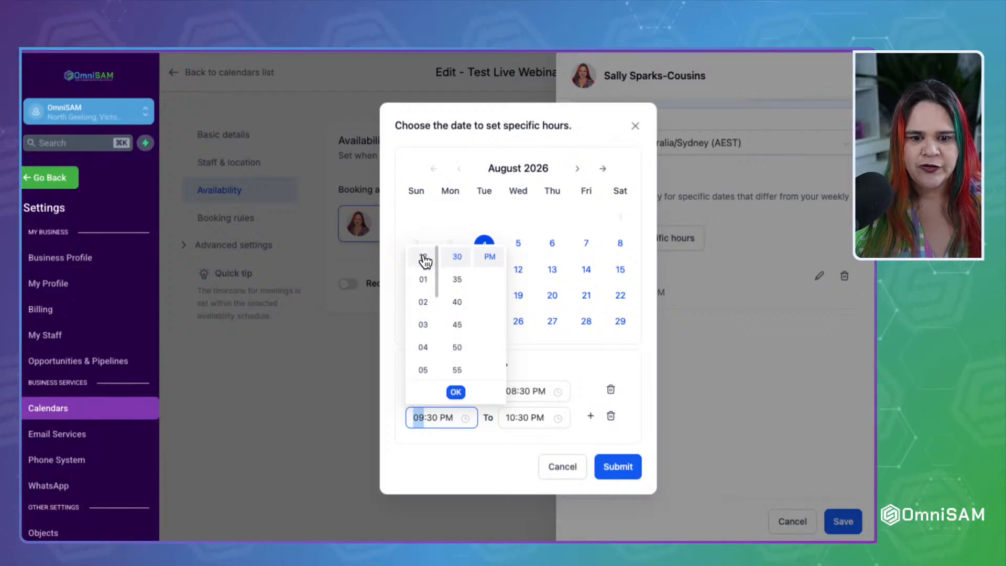
click(423, 257)
scroll(453, 266, up, 6)
click(456, 251)
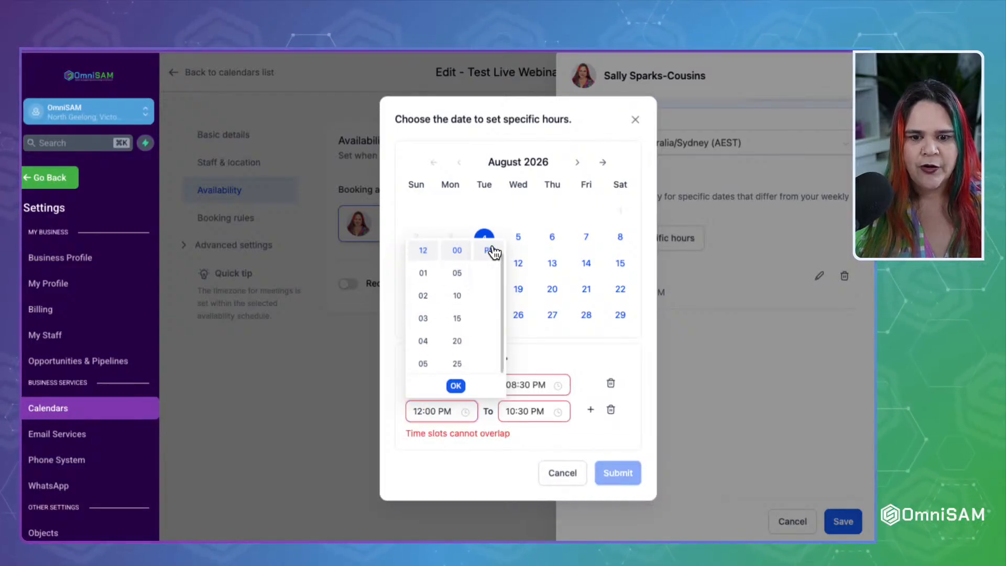
click(464, 386)
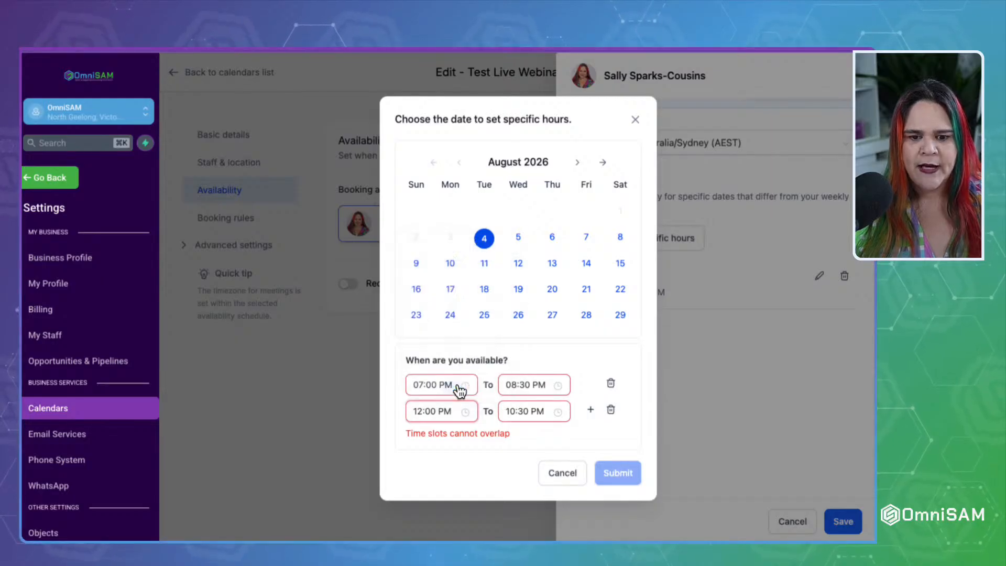
Step: Set the second time range's end time to 01:30 PM
click(514, 410)
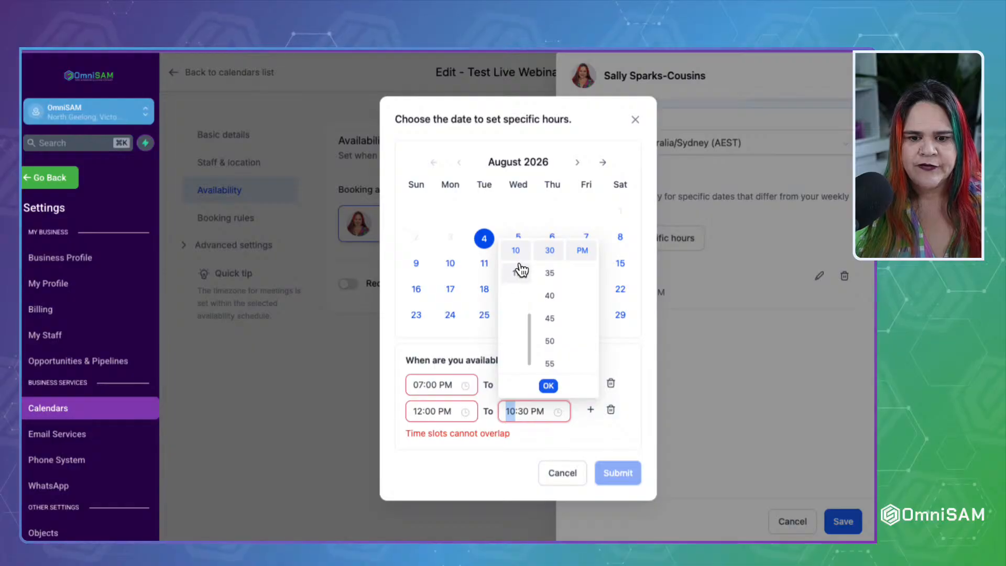
scroll(520, 272, up, 5)
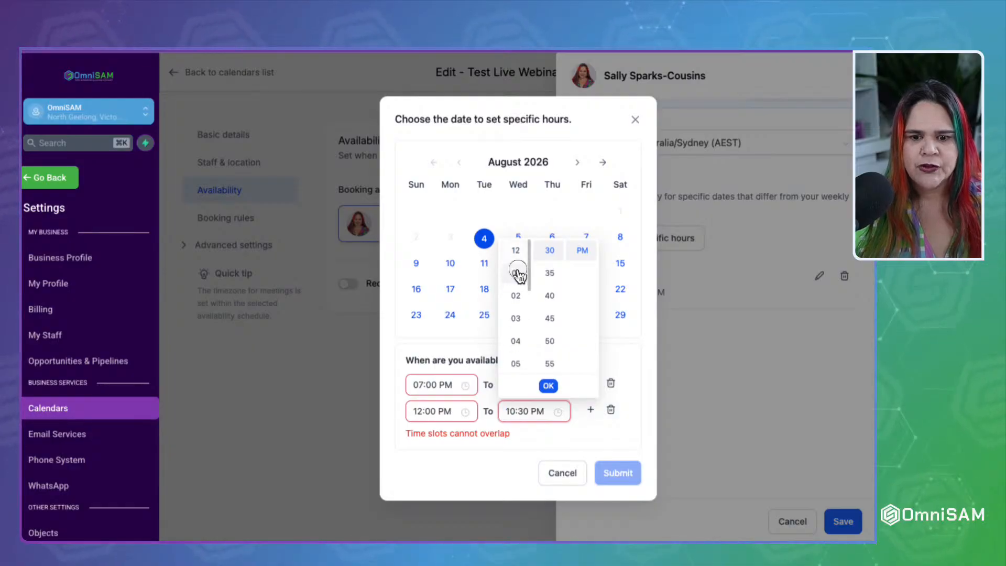
click(518, 272)
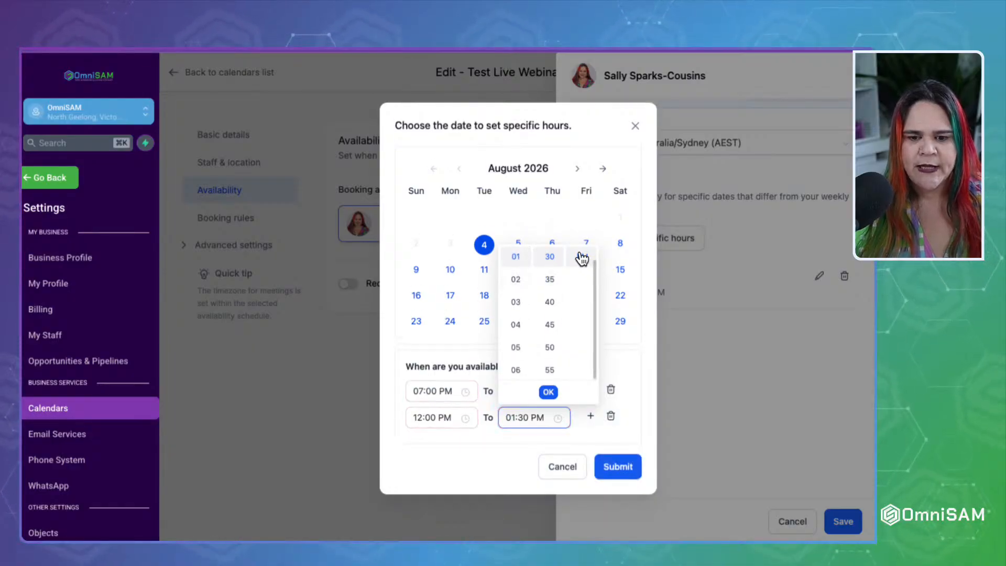
click(545, 393)
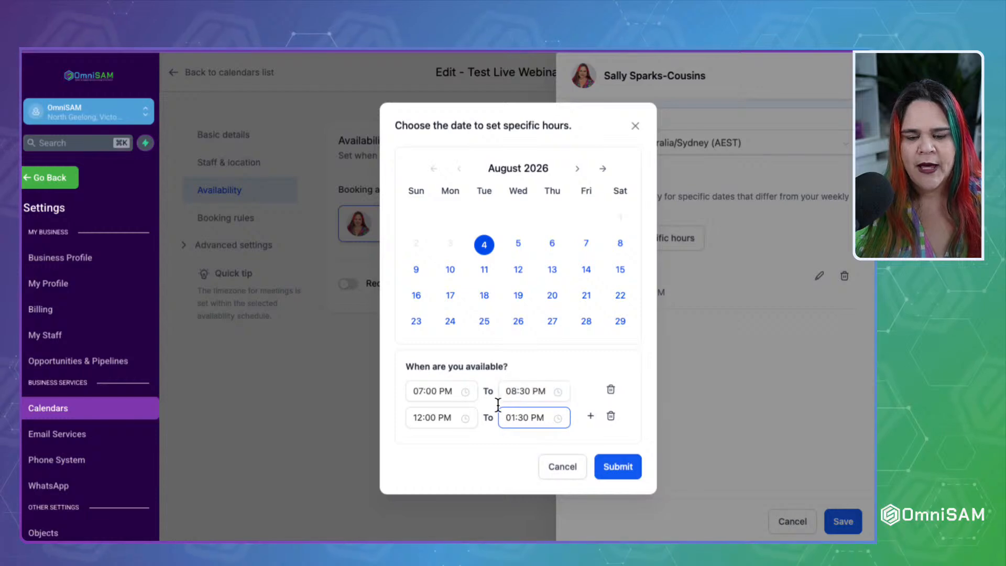
Step: Apply the same hours to August 11, 18 and 25 as well and submit the date-specific hours
click(484, 270)
click(484, 296)
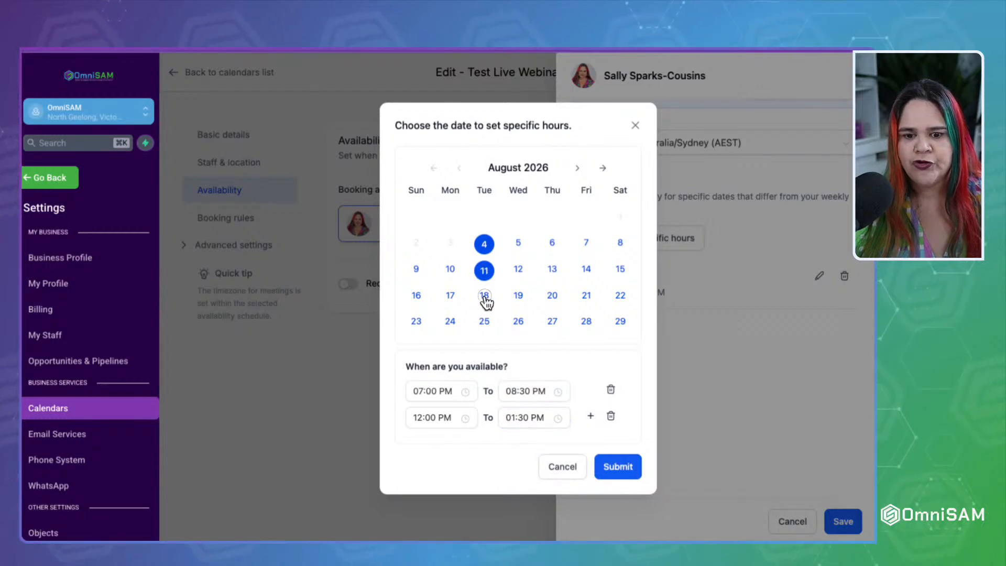
click(486, 323)
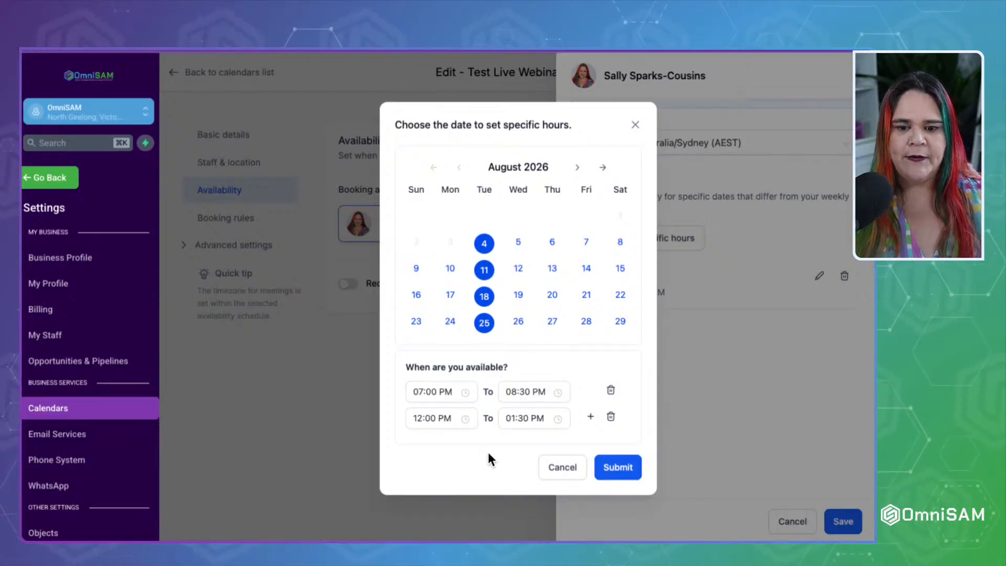
click(632, 469)
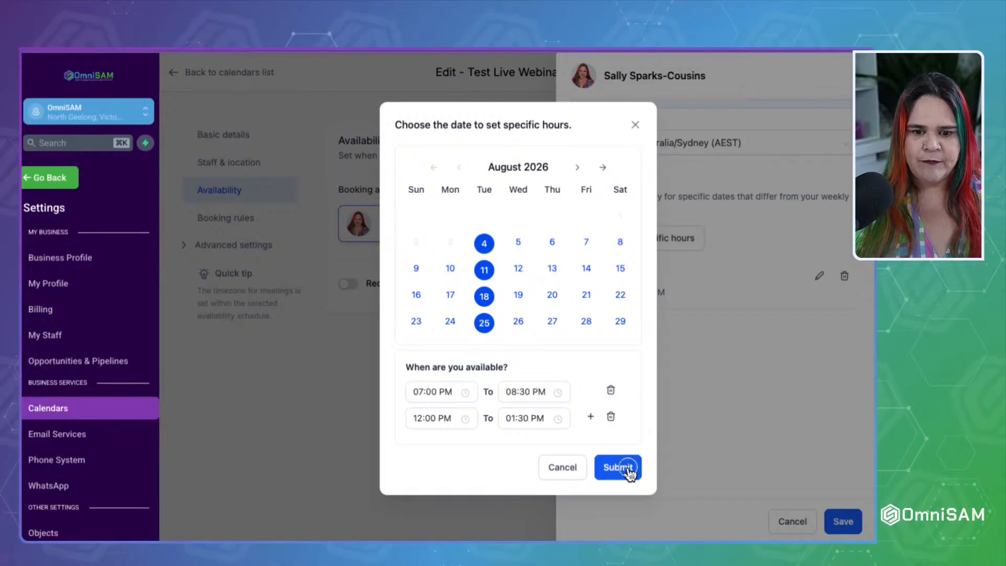
Step: Save the staff member's date-specific schedule, close it and save the calendar changes
scroll(730, 400, down, 3)
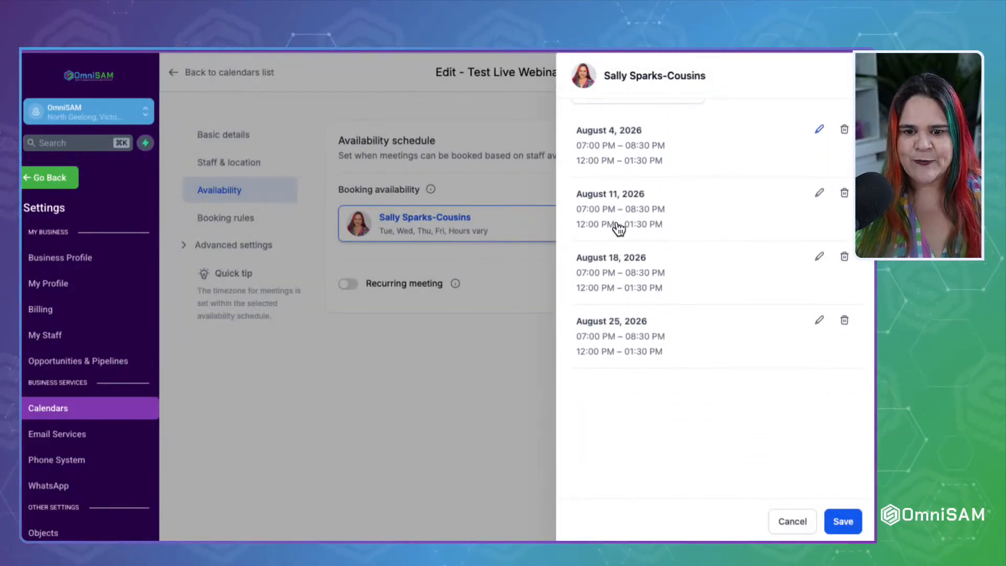
scroll(623, 314, up, 4)
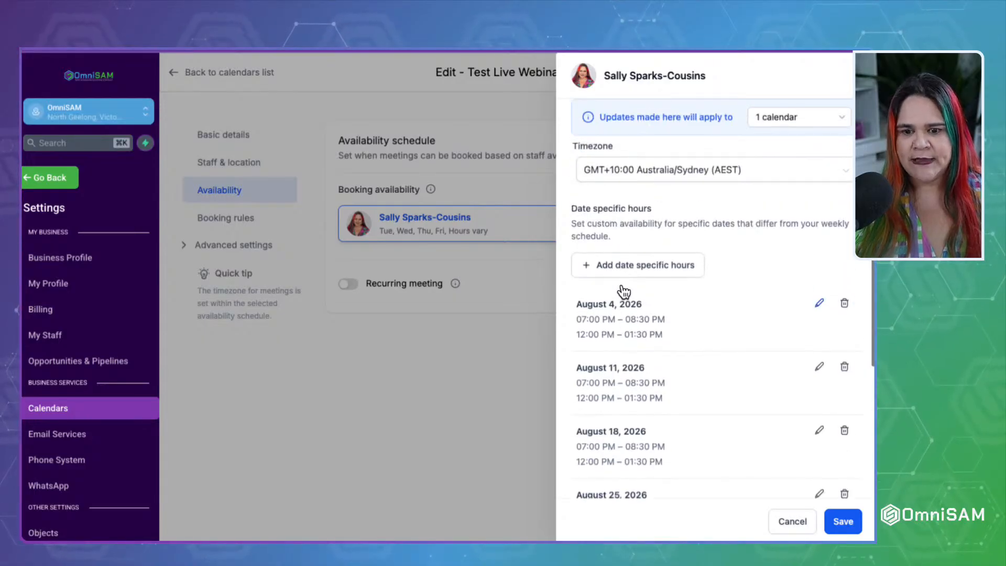
scroll(623, 291, up, 1)
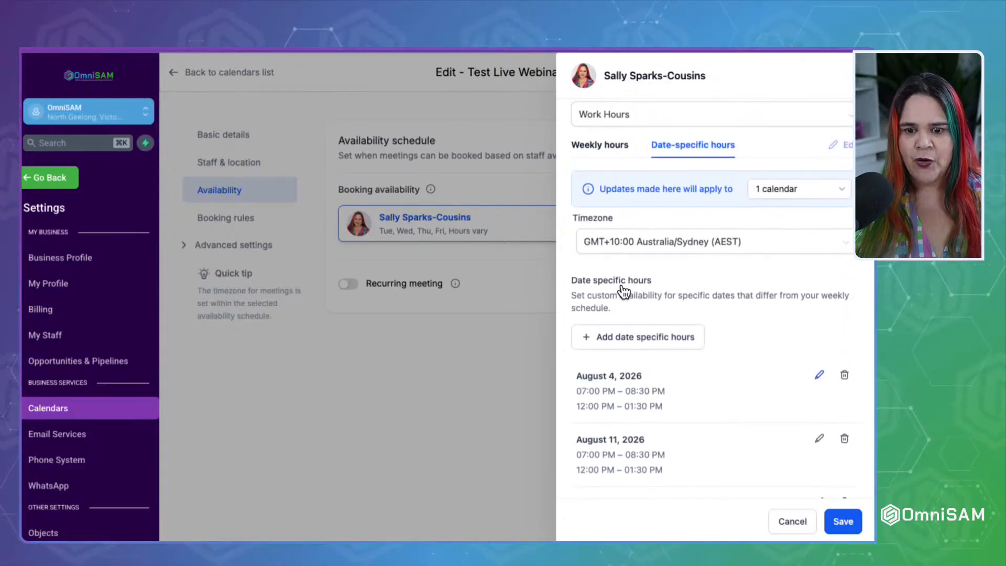
scroll(623, 291, down, 3)
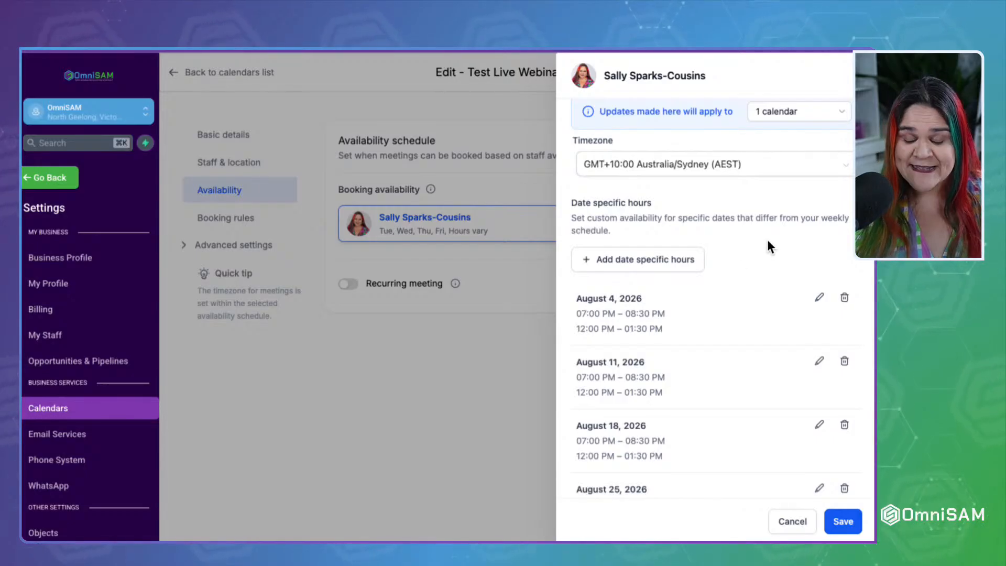
click(849, 525)
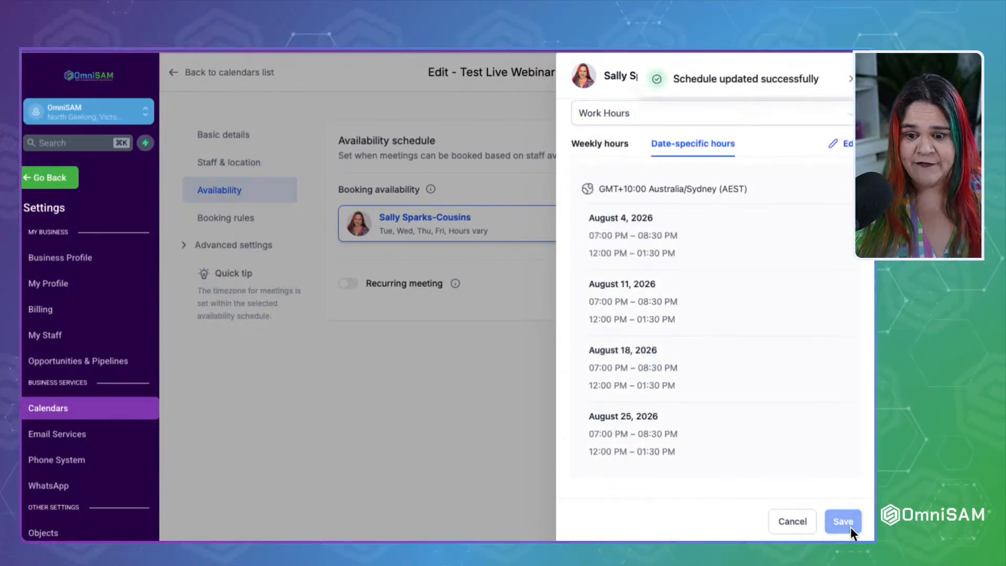
click(850, 80)
click(850, 80)
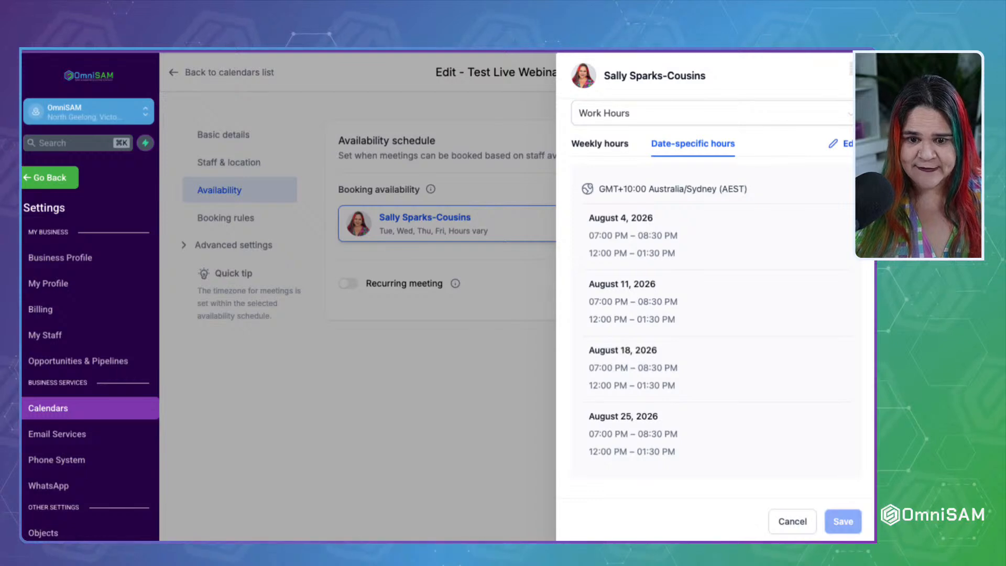
click(858, 75)
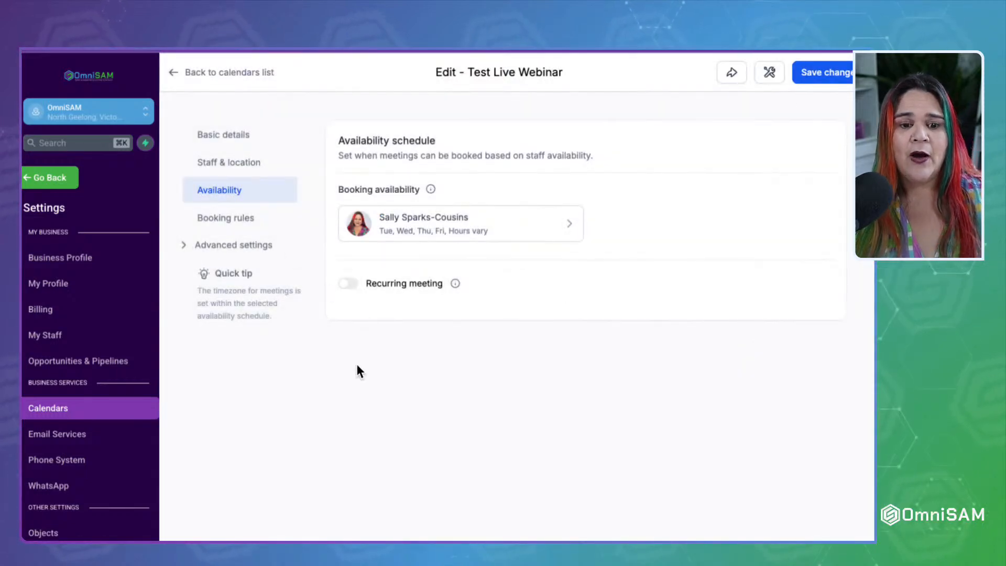
click(825, 74)
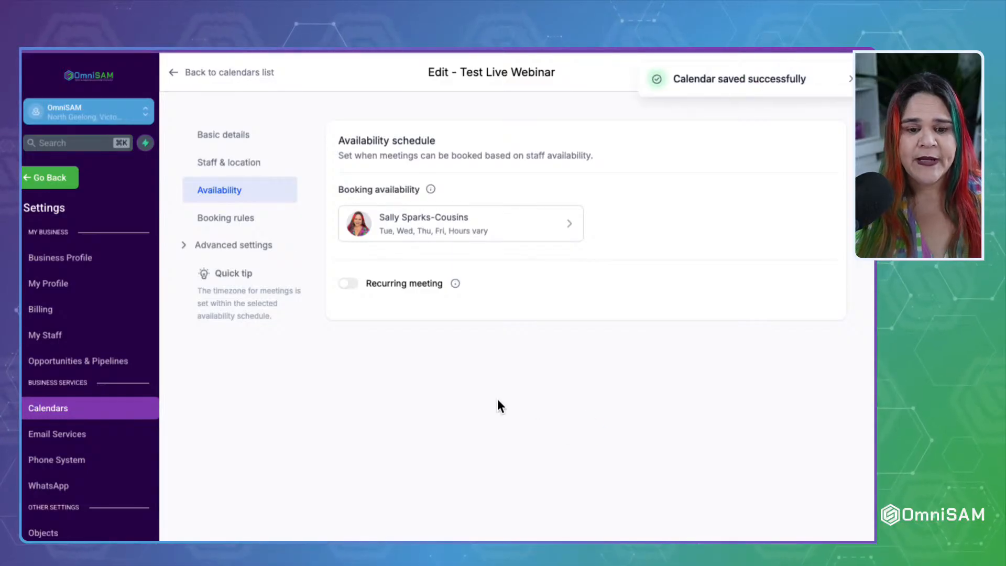
Step: In the booking rules, set both the meeting interval and the meeting duration to 90 minutes
click(226, 219)
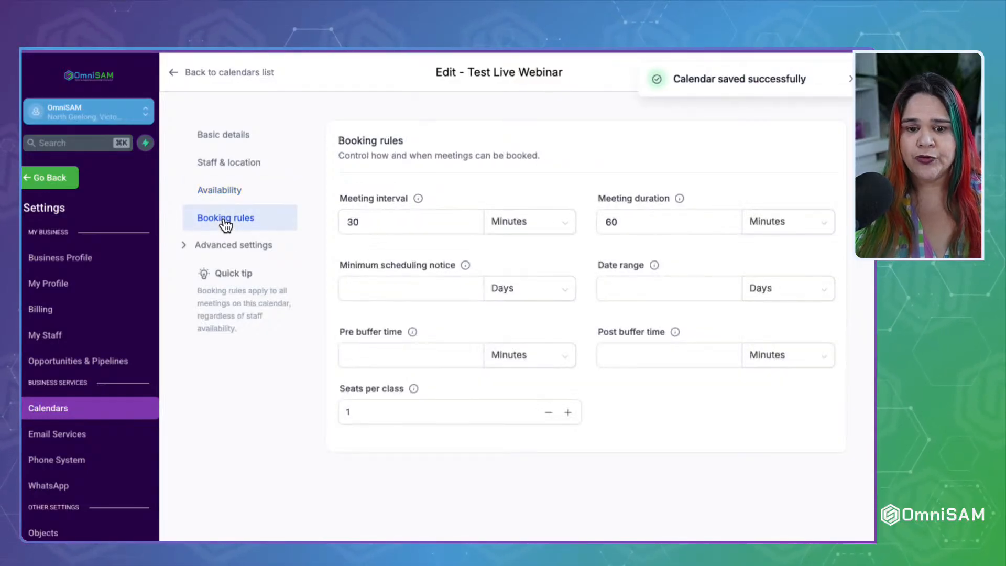
drag(407, 226, 312, 223)
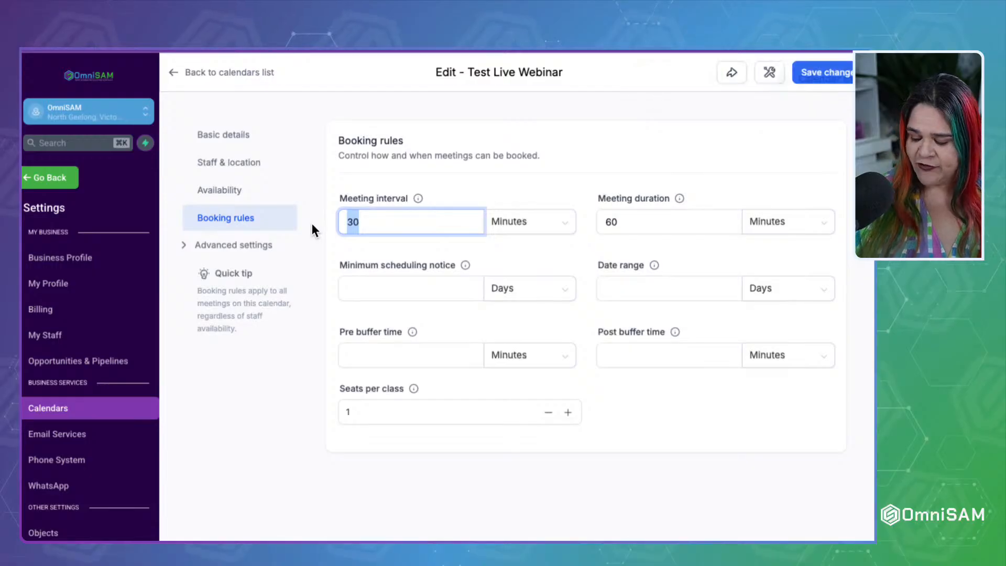
text(90)
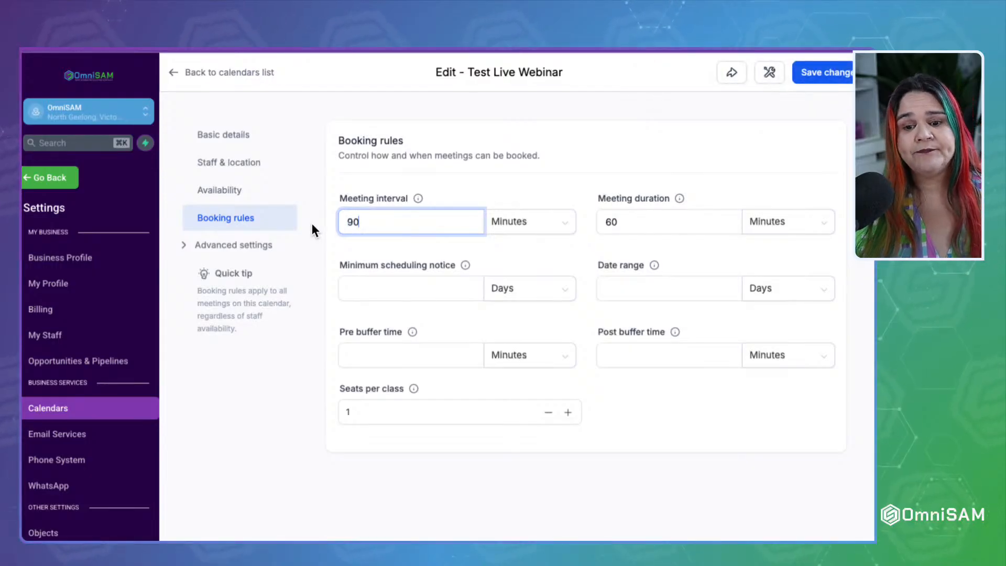
double_click(377, 221)
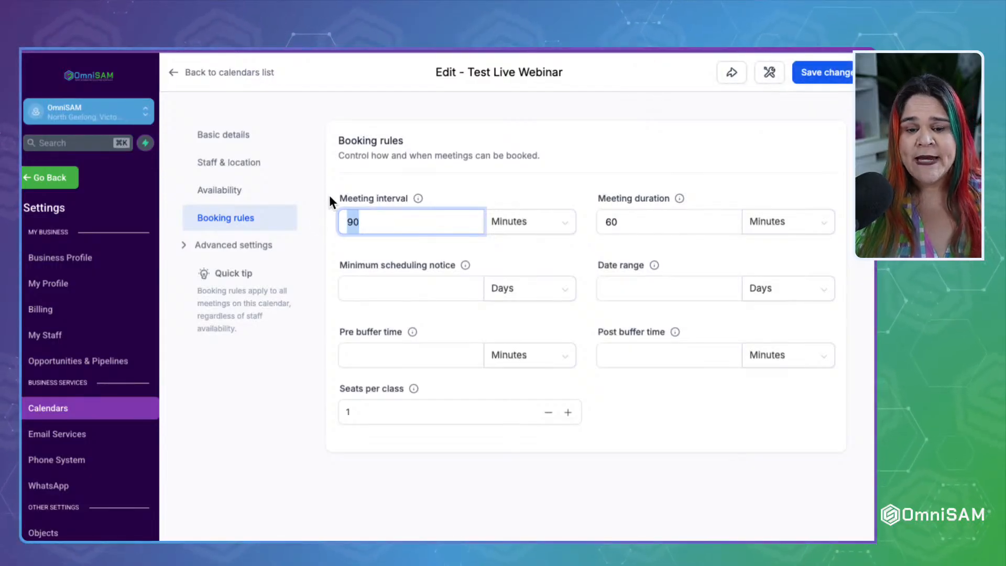
drag(330, 200, 422, 199)
double_click(383, 222)
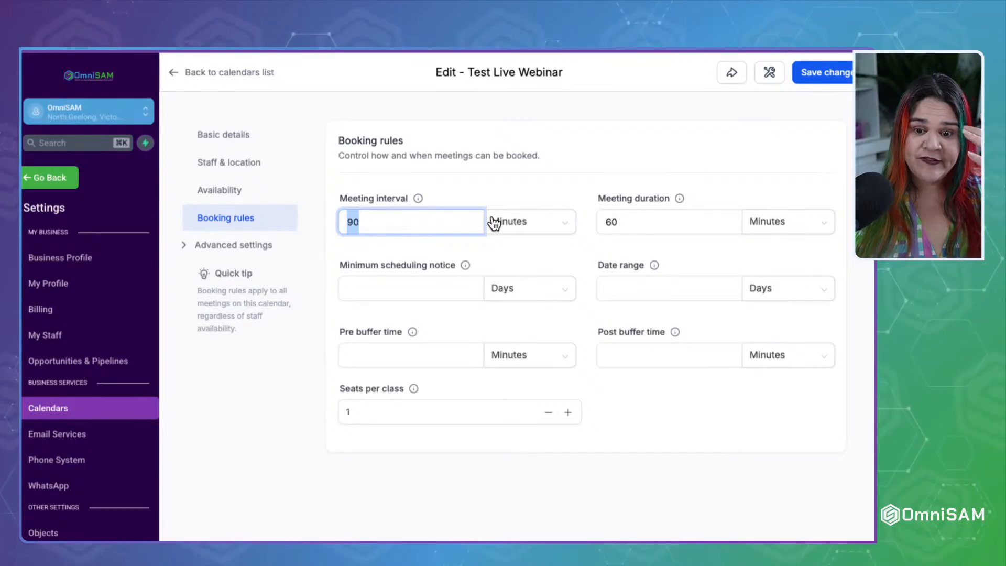
key(Tab)
key(Tab)
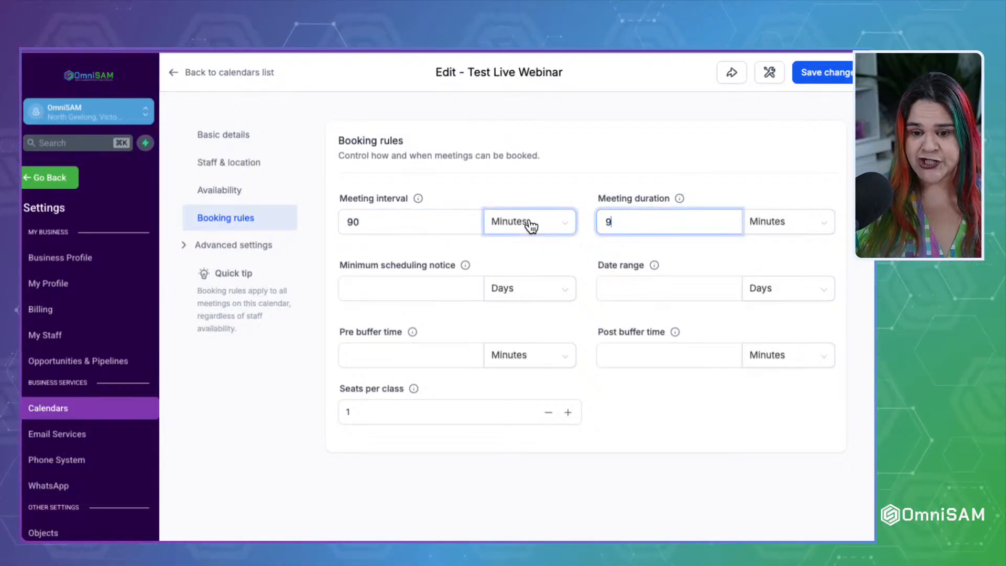
Step: Review the minimum scheduling notice, date range, and pre and post buffer time settings
drag(332, 263, 478, 265)
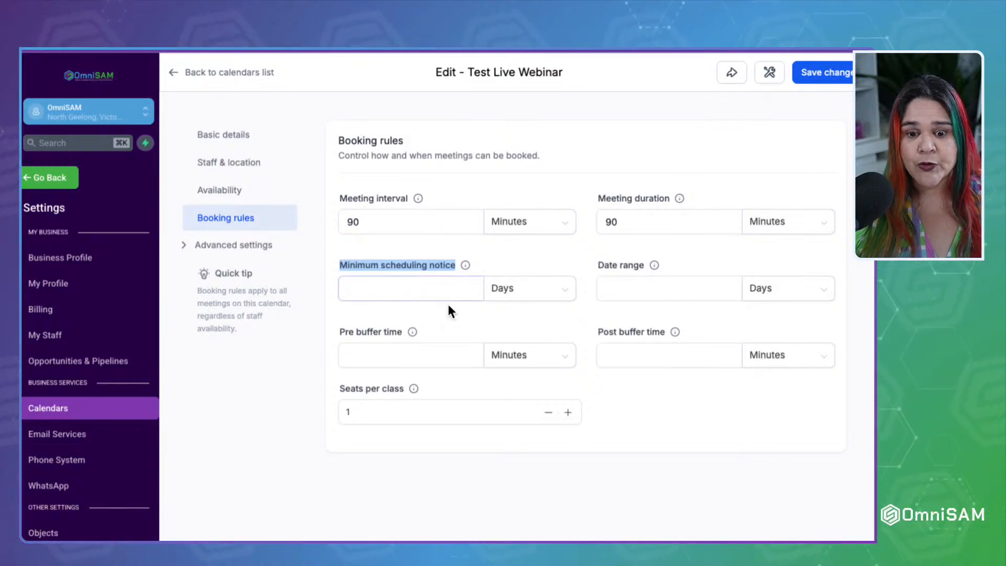
click(432, 296)
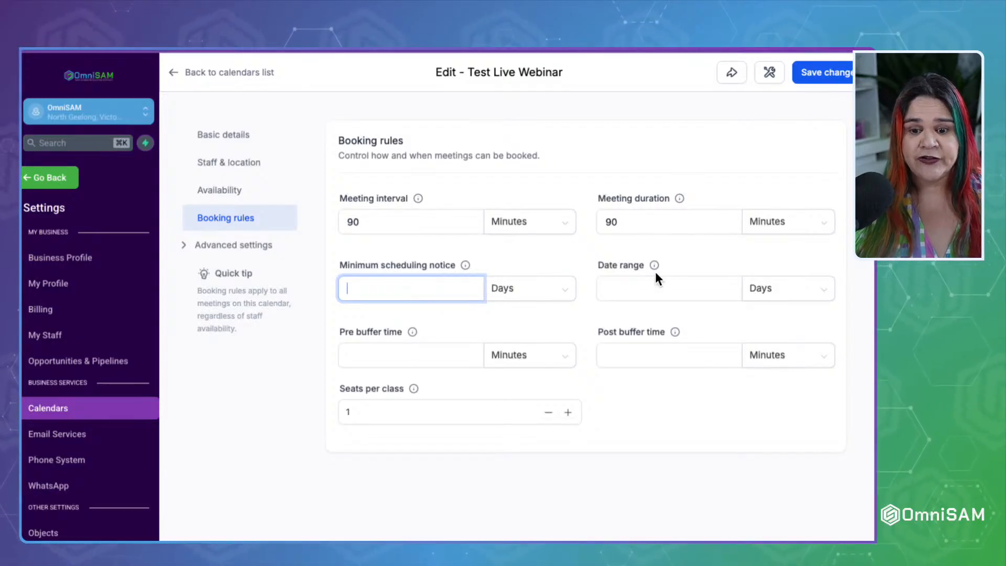
drag(595, 262, 693, 269)
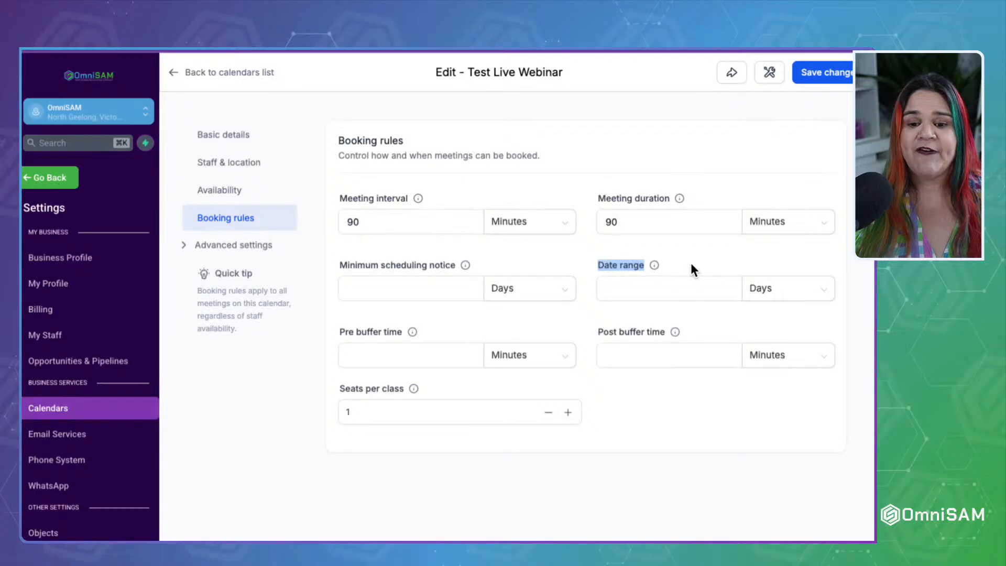
click(355, 334)
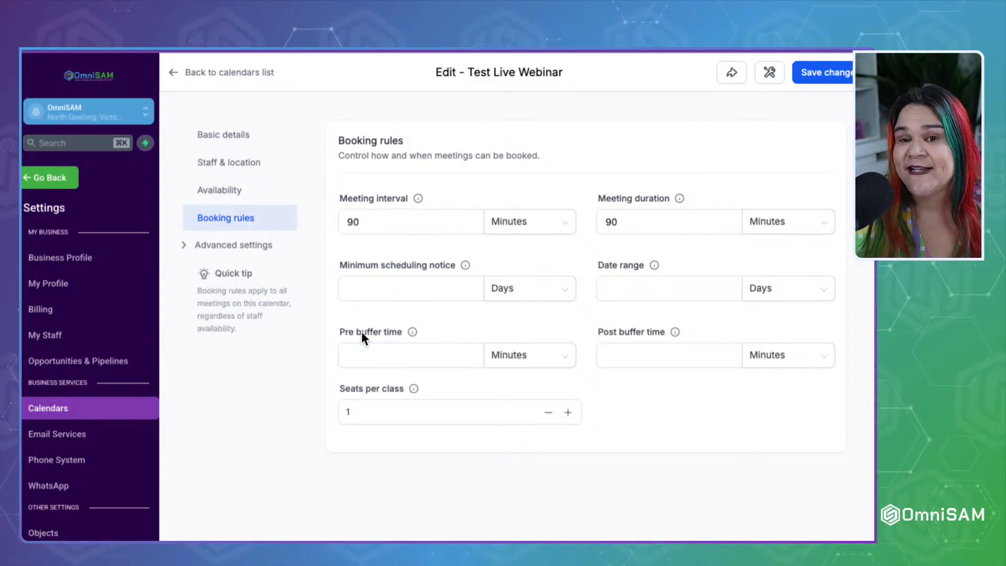
click(366, 360)
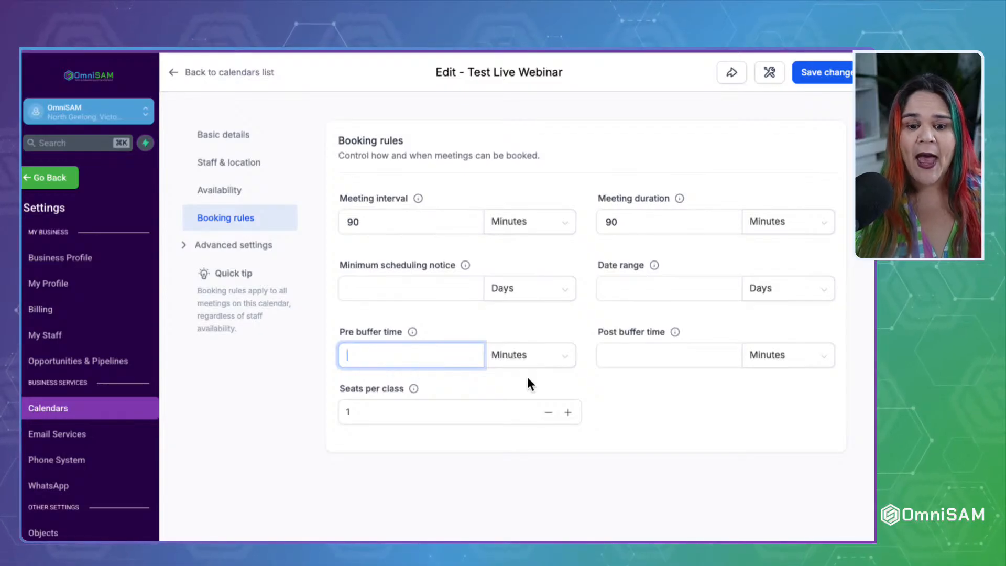
drag(602, 332, 664, 331)
click(649, 358)
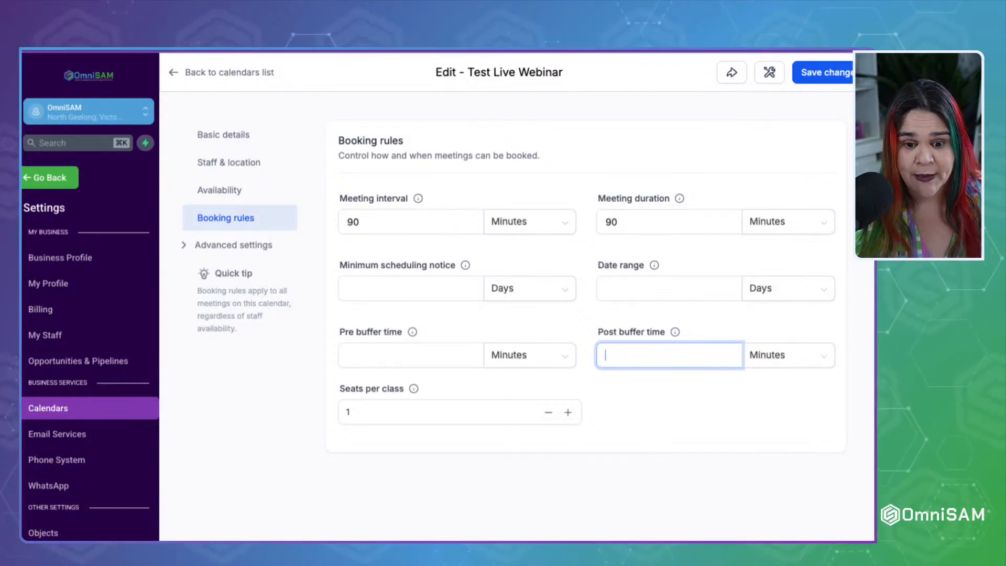
Step: Set the seats per class to 20 and save the calendar changes
drag(364, 412, 286, 410)
key(BackSpace)
text(20)
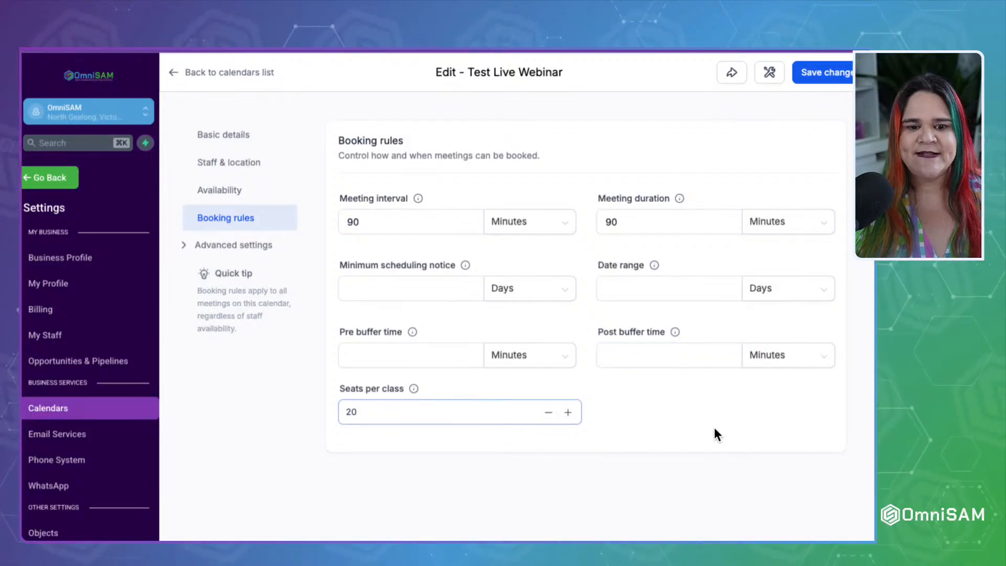
click(823, 76)
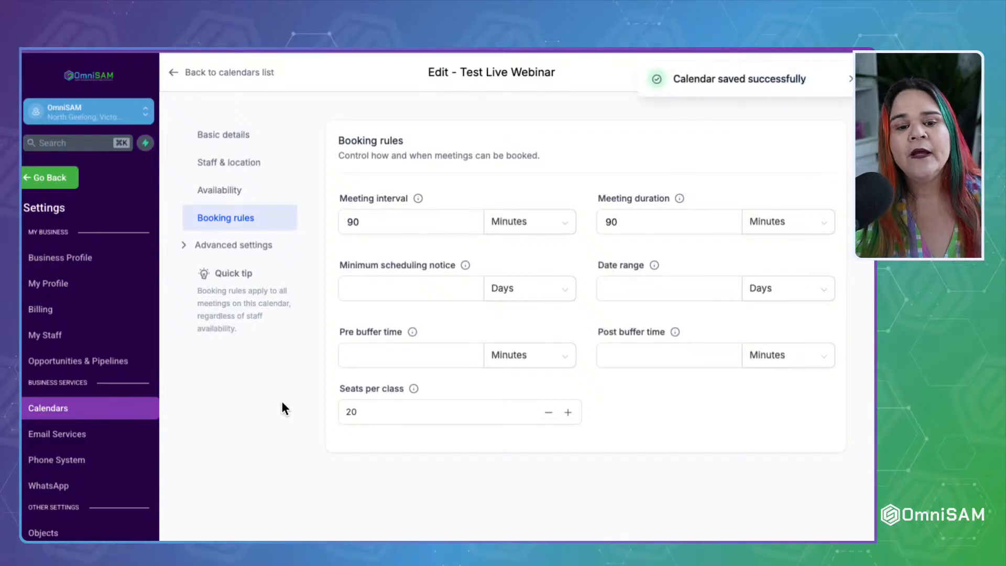
Step: Open the calendar's form and confirmation settings, and look through Business Profile and Marketing to the Sites area where forms are built
click(213, 253)
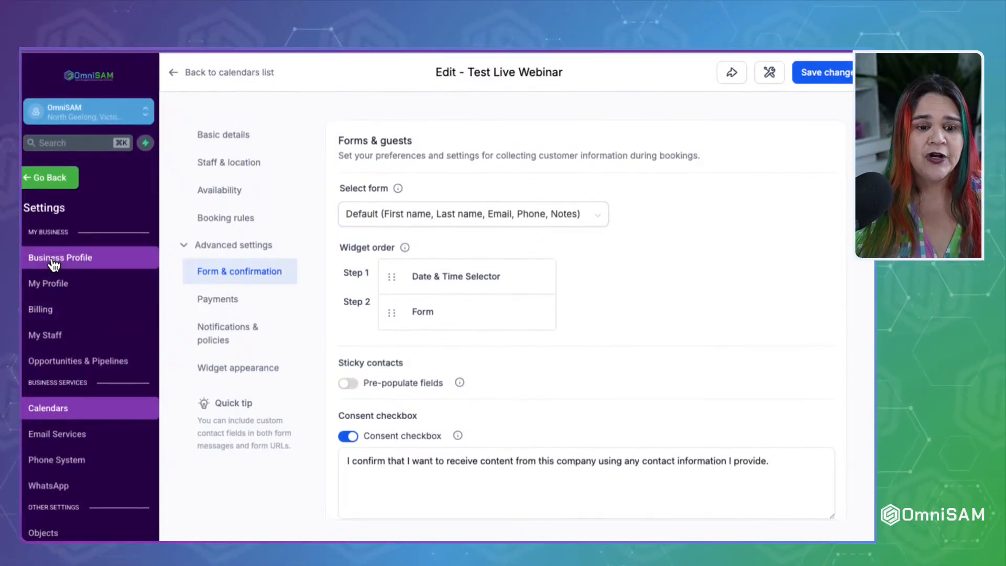
triple_click(52, 258)
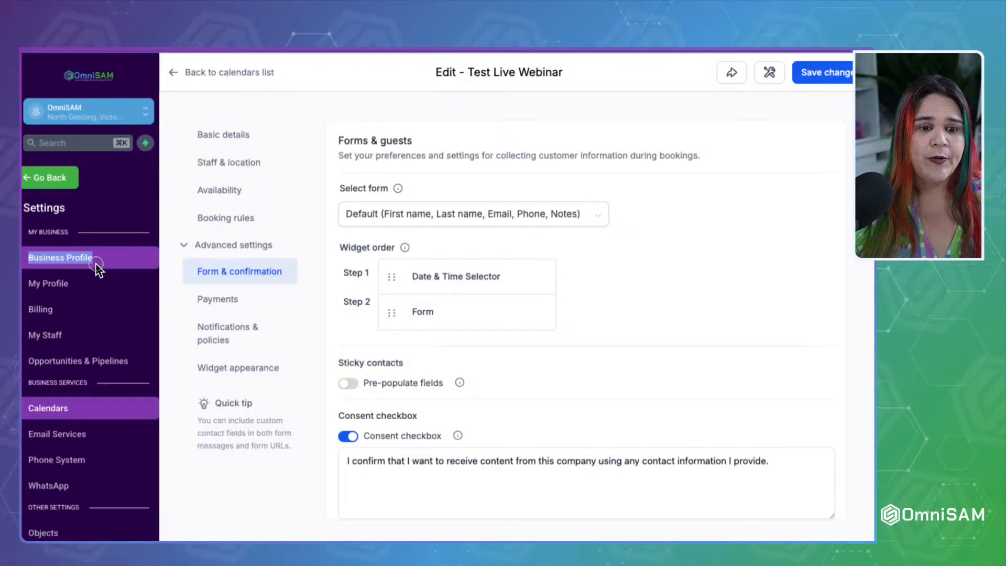
click(53, 263)
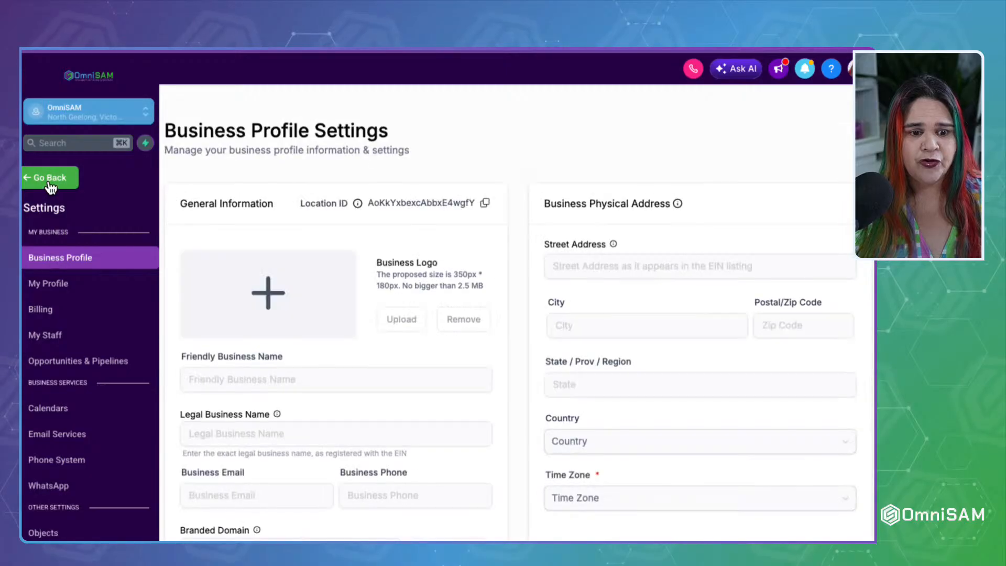
click(49, 181)
scroll(65, 414, down, 3)
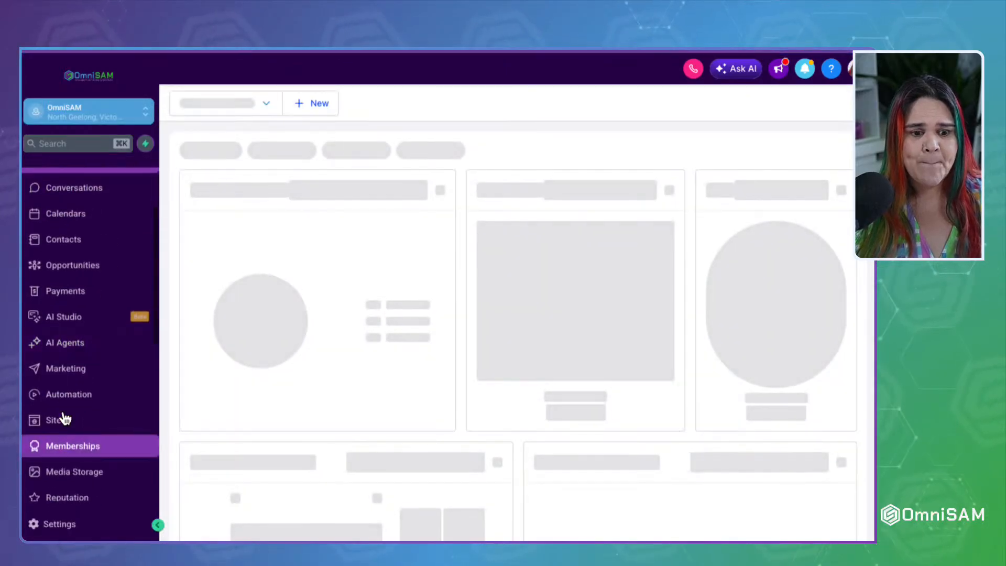
click(63, 371)
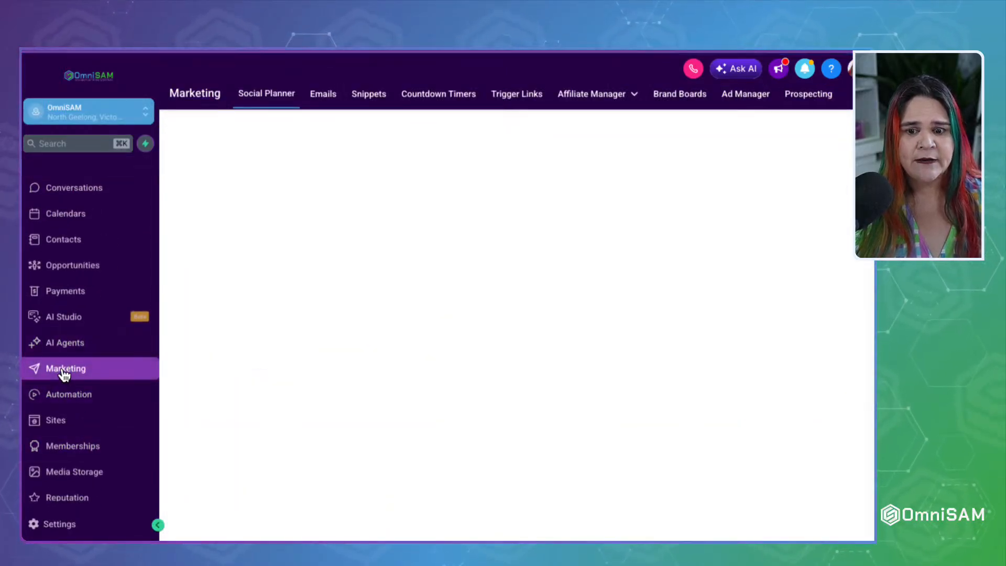
click(58, 421)
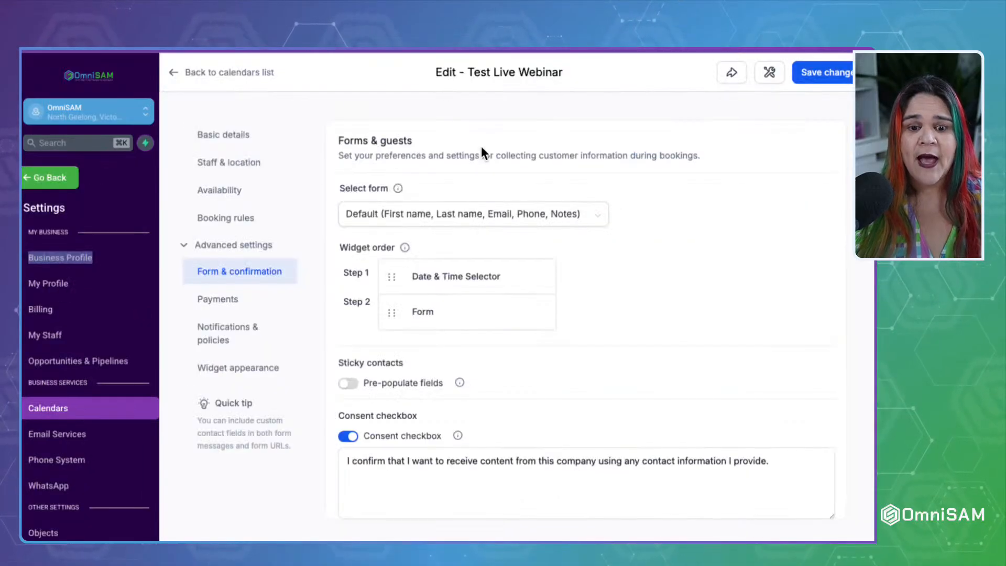
Step: Review the selectable booking forms and place Form before Date & Time Selector in the widget order
click(433, 215)
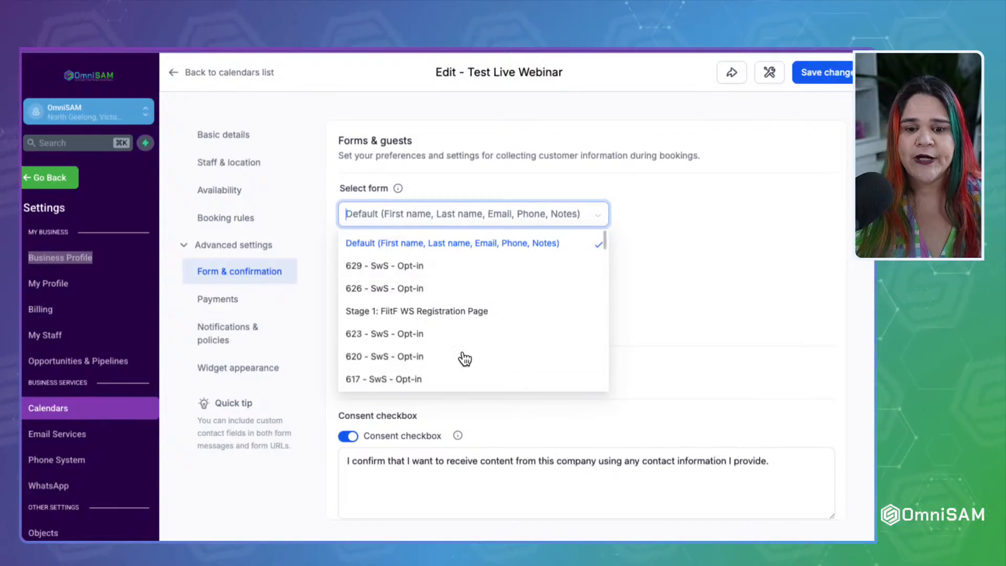
click(686, 155)
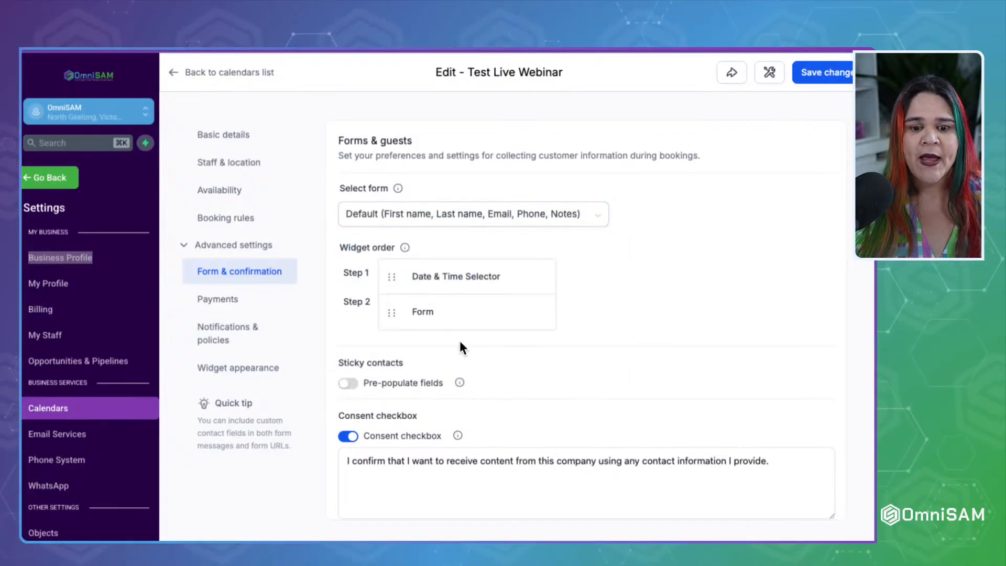
scroll(420, 291, down, 1)
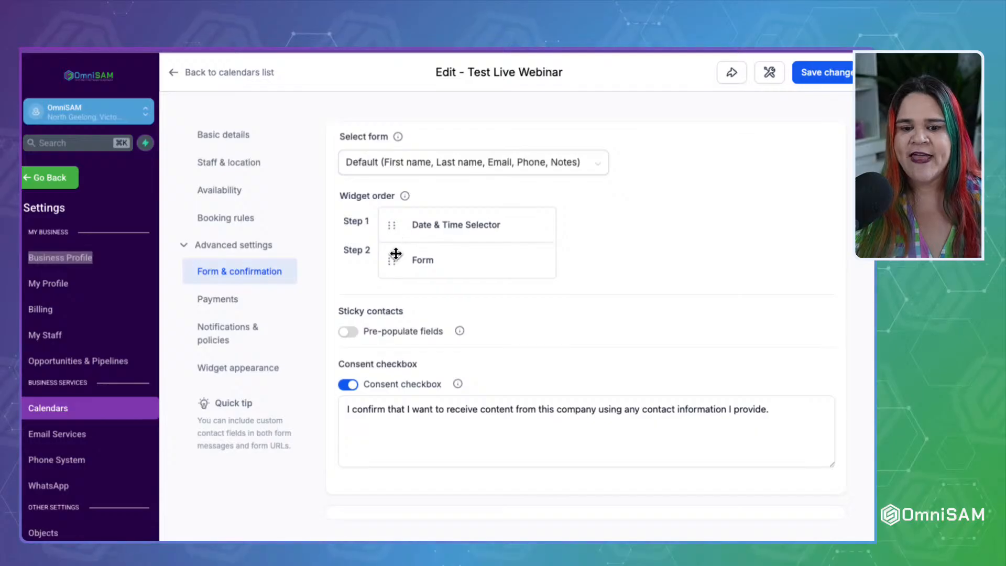
drag(395, 261, 400, 220)
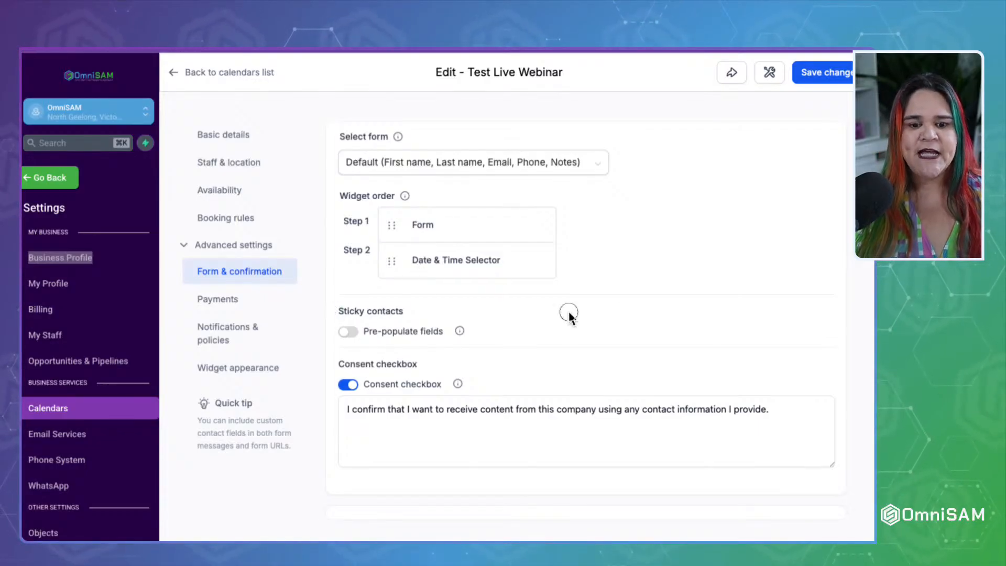
drag(569, 313, 613, 310)
click(544, 343)
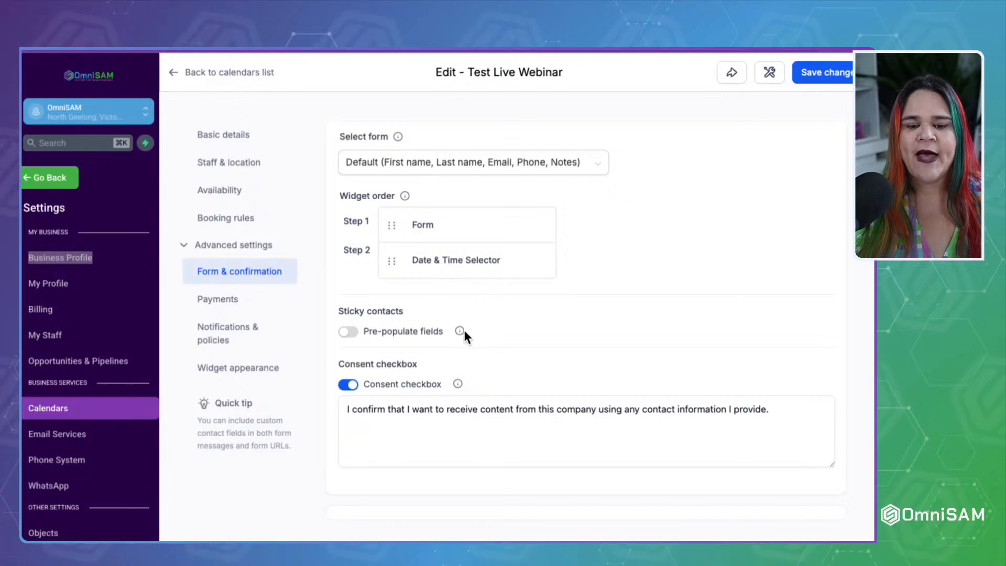
Step: Enable pre-populated fields for sticky contacts and review the wording of the consent checkbox
mouse_move(461, 332)
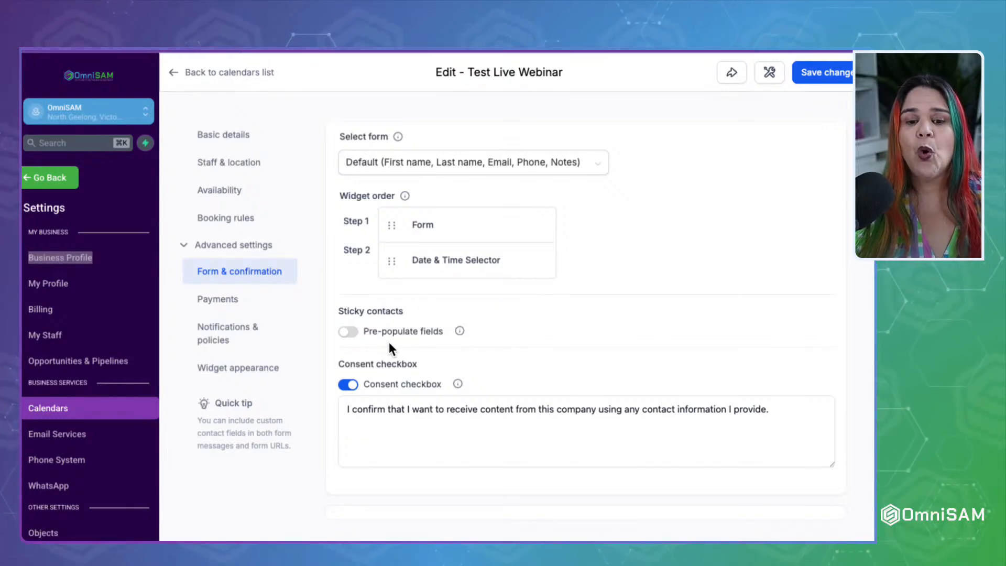
click(347, 331)
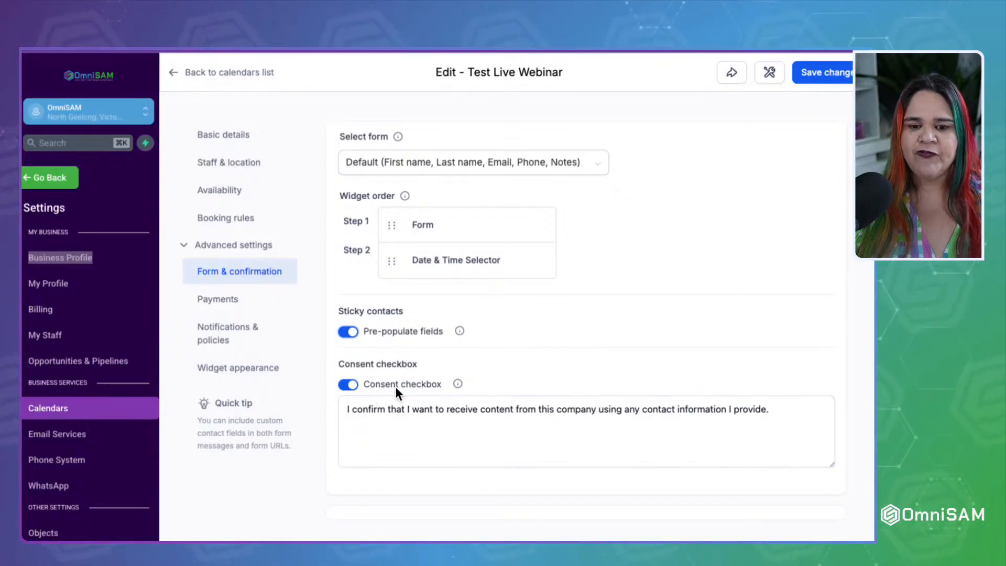
click(358, 409)
drag(350, 415, 799, 428)
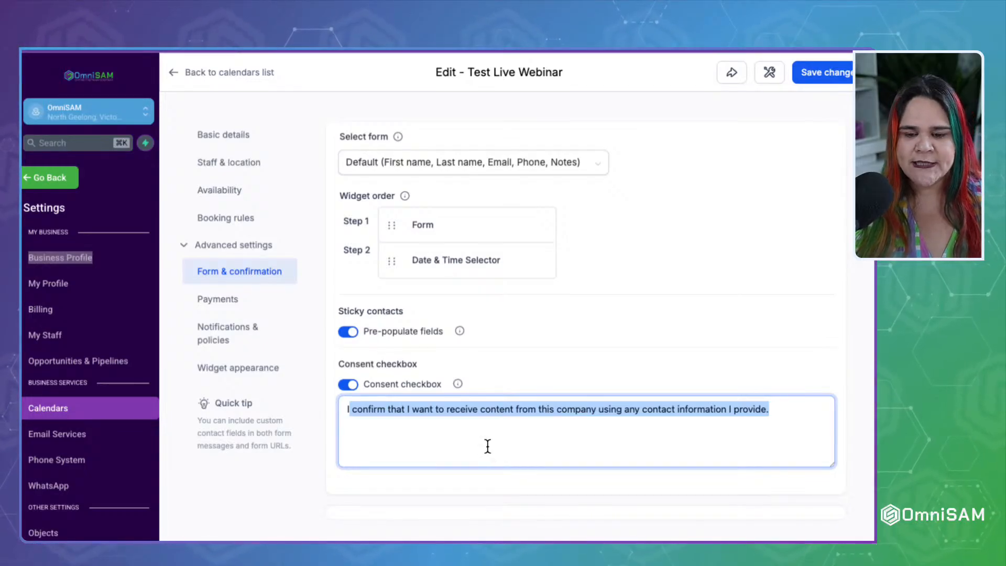
click(802, 413)
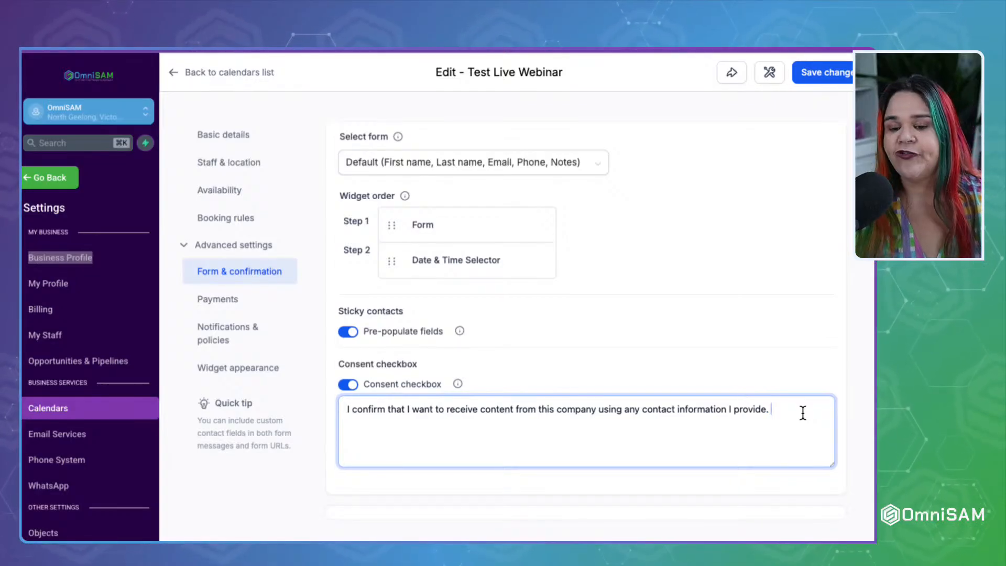
scroll(803, 412, down, 1)
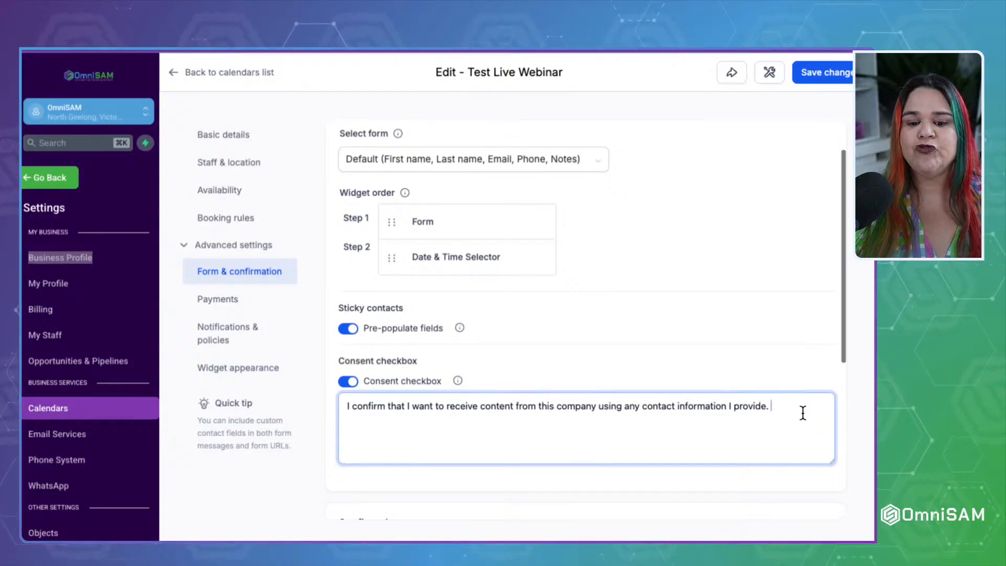
Step: Review the confirmation page options and the default thank you message
scroll(802, 412, down, 5)
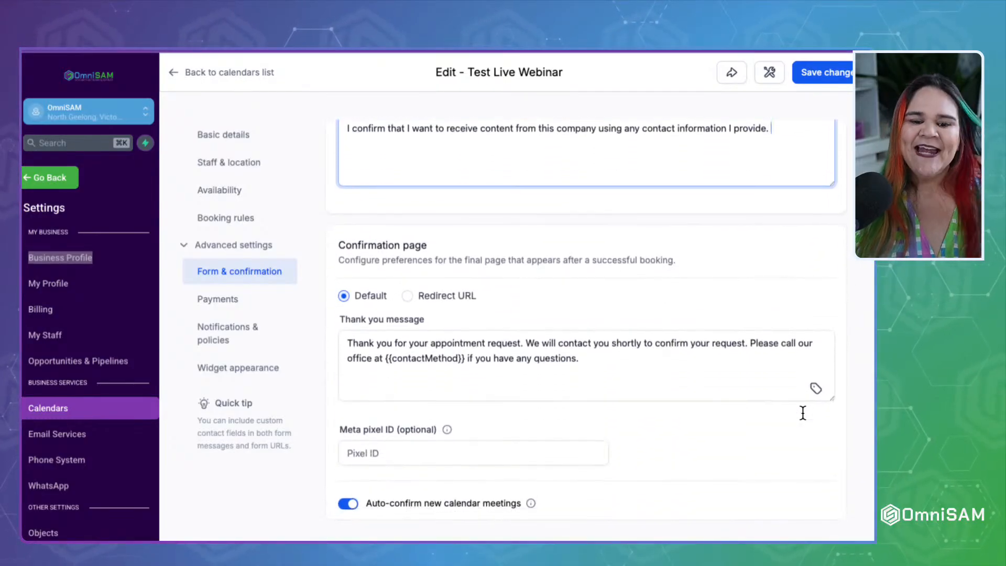
drag(332, 244, 435, 246)
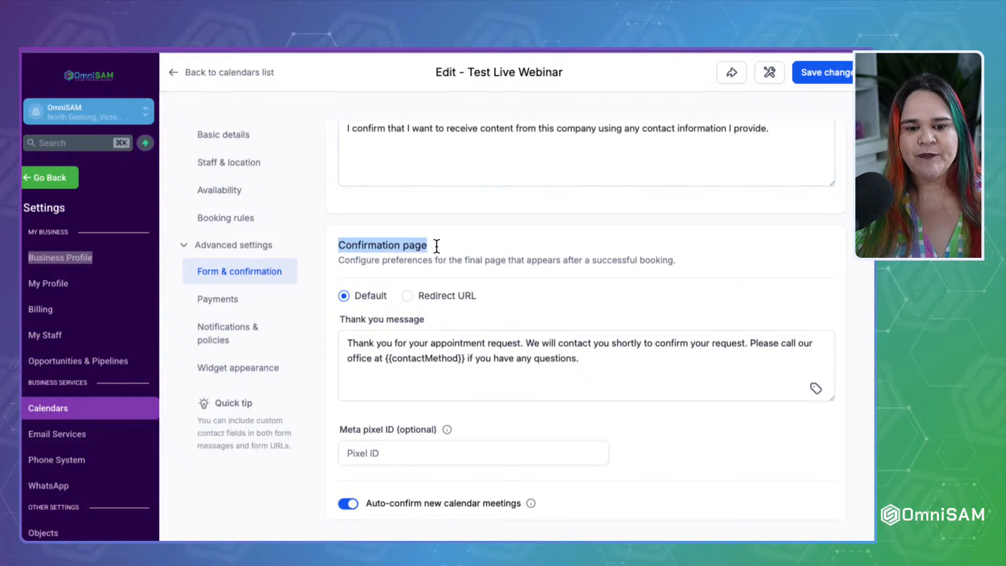
scroll(530, 259, down, 1)
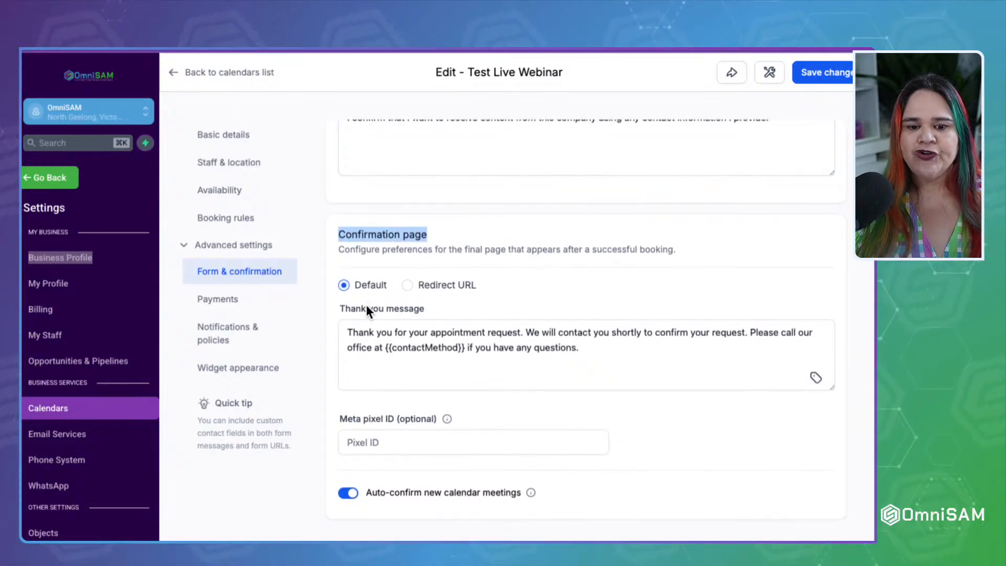
click(351, 334)
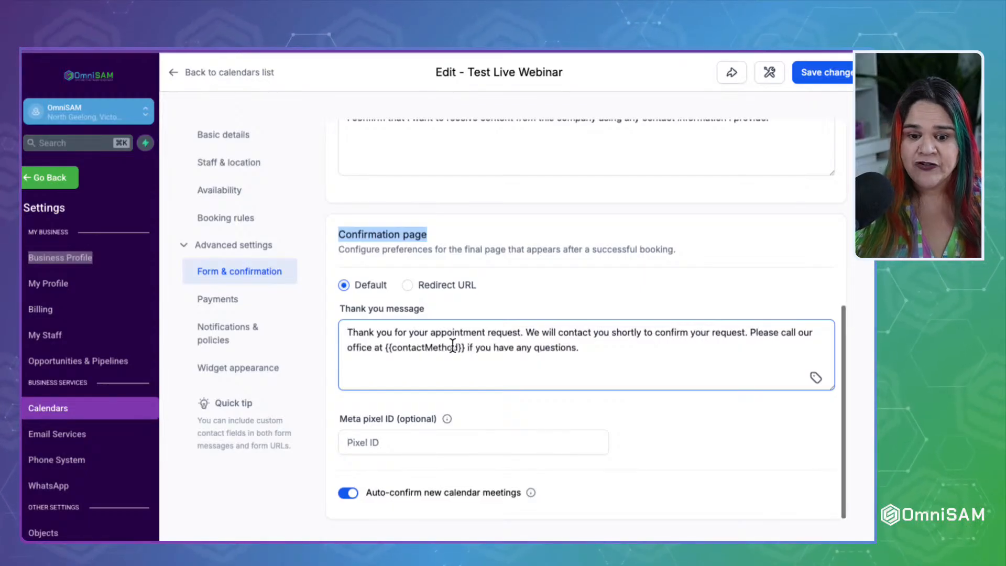
Step: Switch the confirmation page to Redirect URL and review the optional Meta pixel ID setting
click(446, 287)
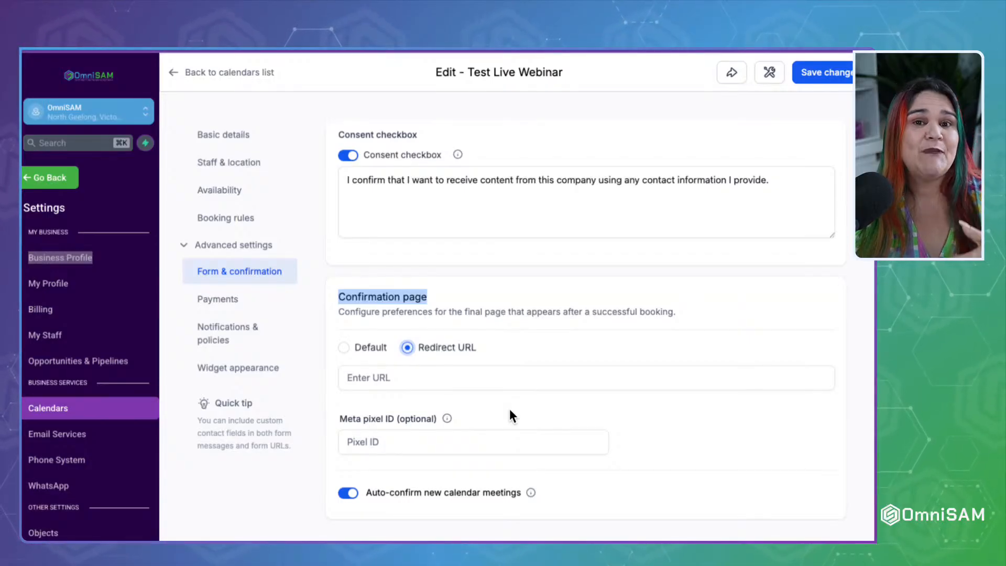
scroll(510, 416, down, 1)
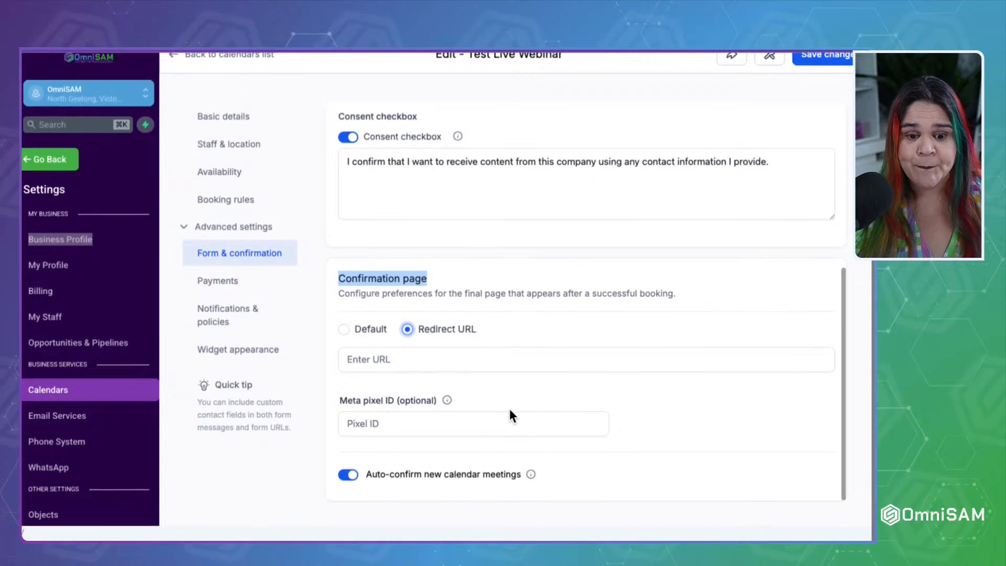
drag(332, 404, 480, 404)
click(480, 405)
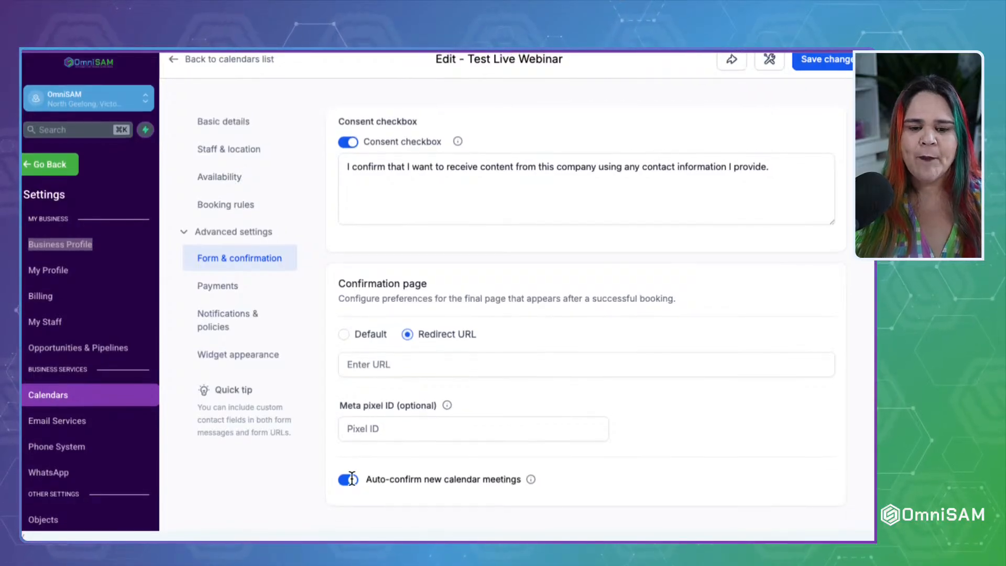
Step: Review the auto-confirm option for new calendar meetings and save the calendar changes
drag(351, 478, 525, 477)
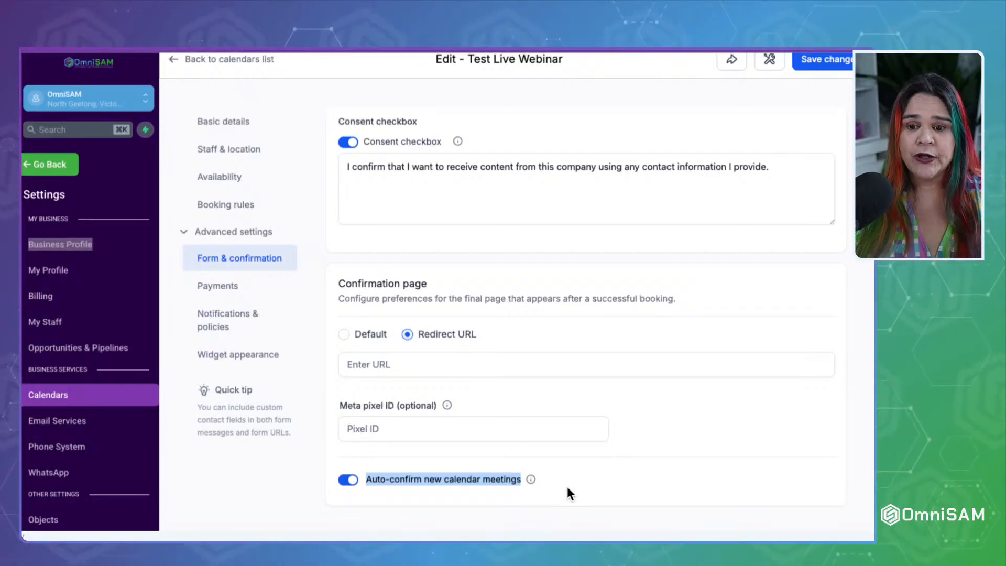
scroll(568, 489, up, 2)
scroll(567, 489, down, 2)
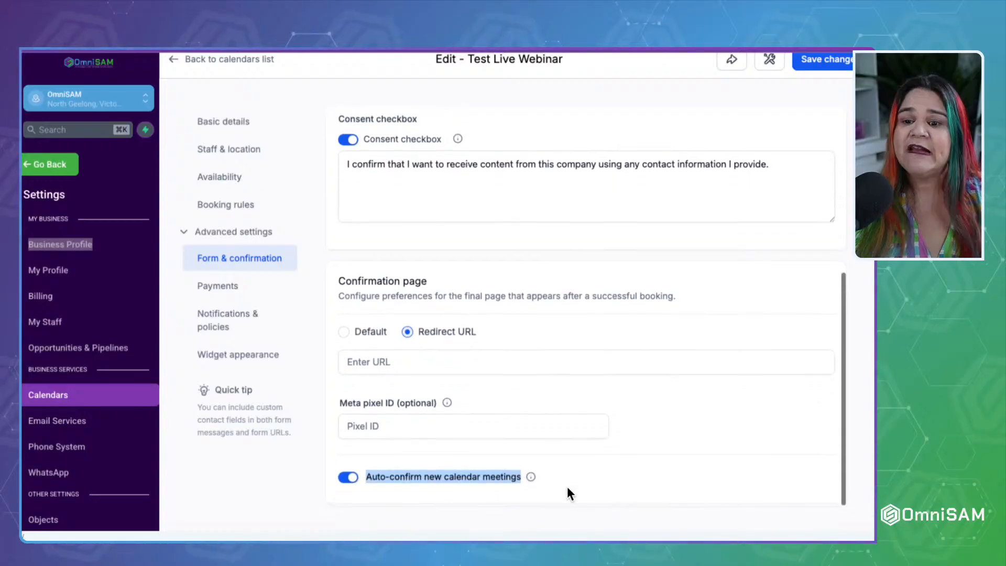
click(835, 67)
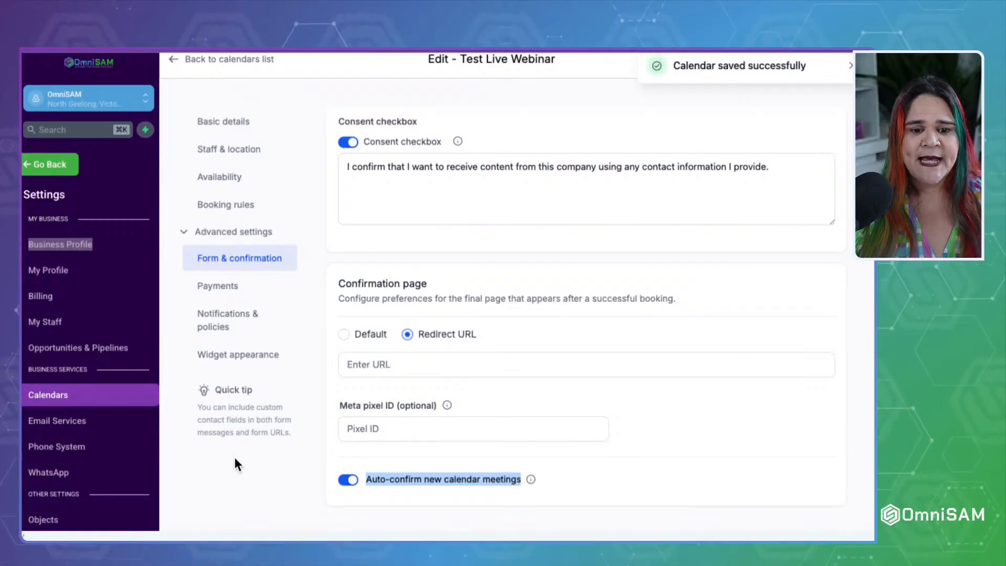
Step: Enable payment acceptance for the calendar and set the total amount to 200 USD
click(218, 285)
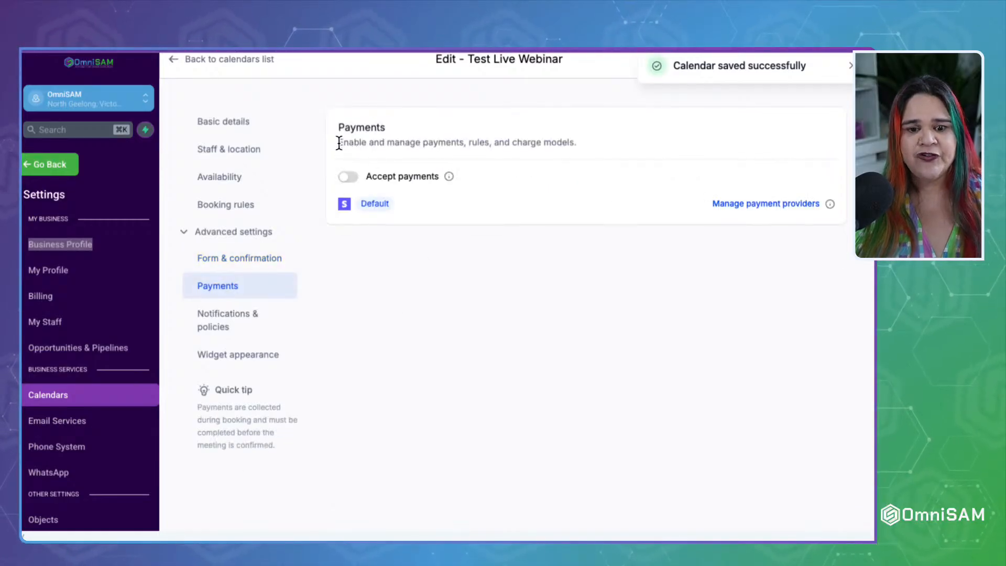
click(347, 177)
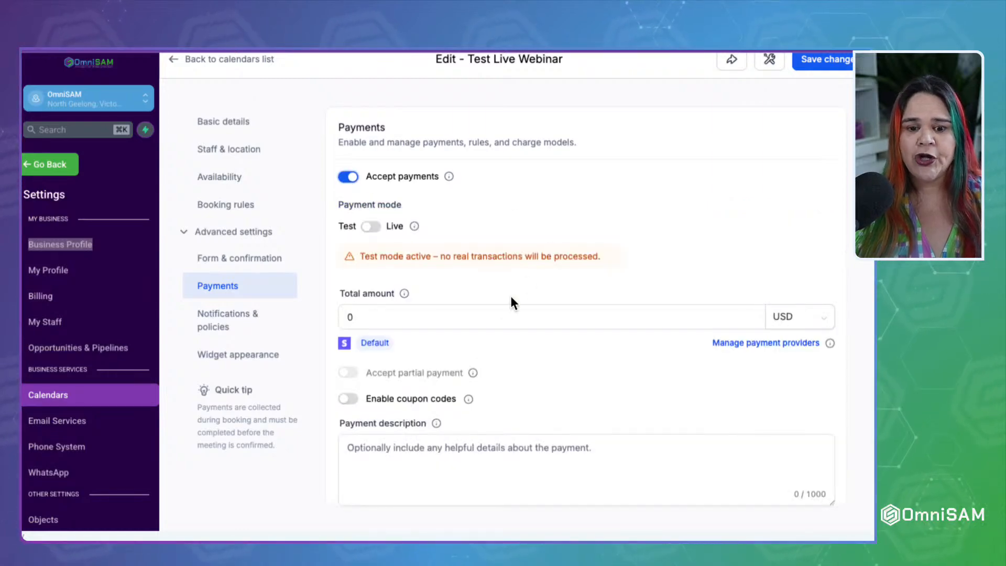
click(401, 326)
drag(397, 314, 312, 315)
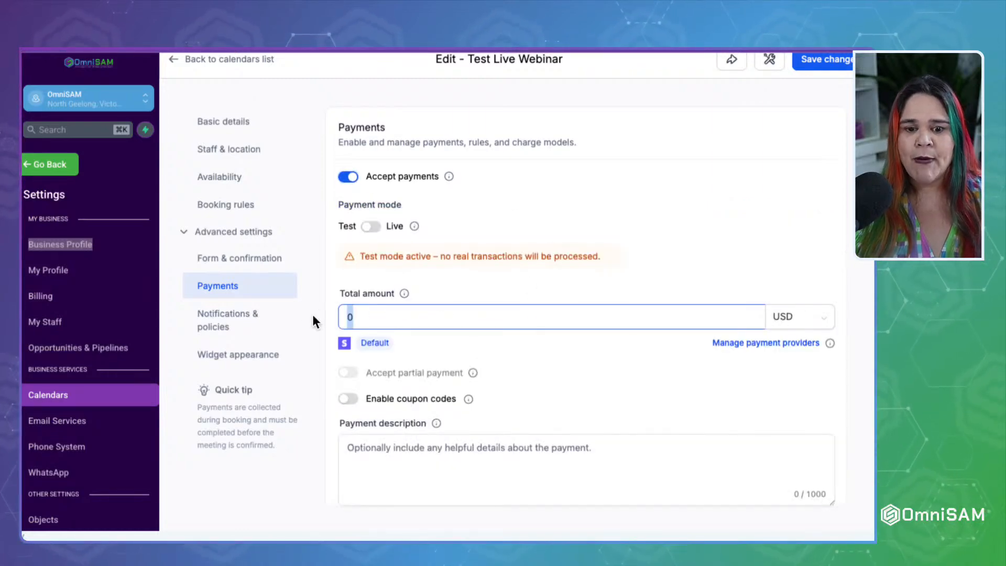
mouse_move(400, 376)
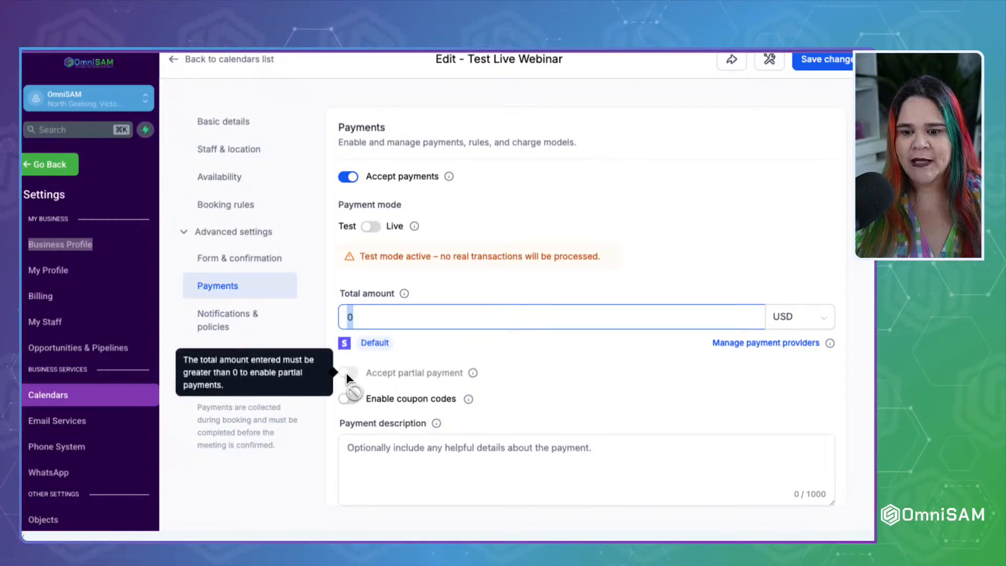
text(200)
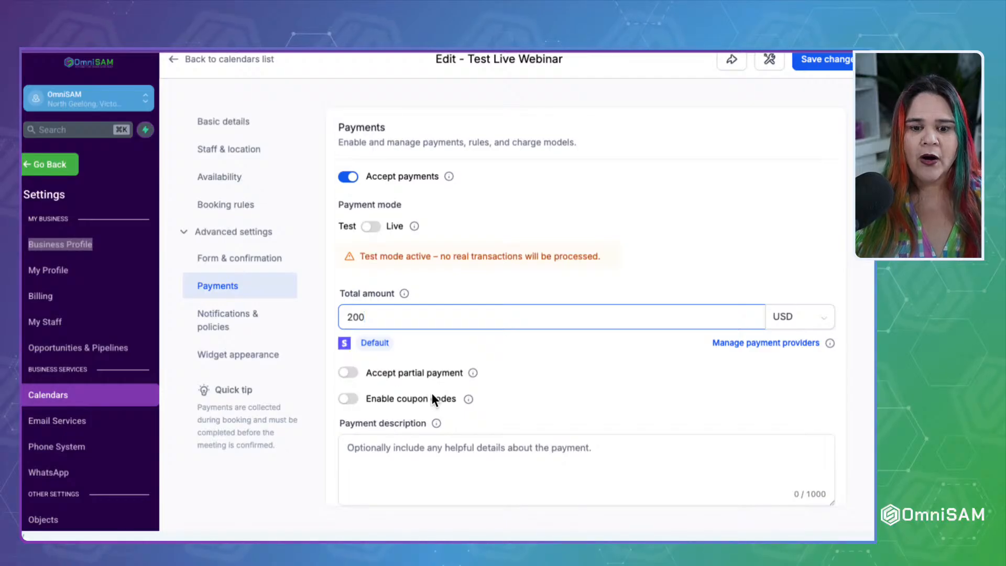
Step: Allow partial payments and enable coupon codes in the calendar's payment settings
click(349, 373)
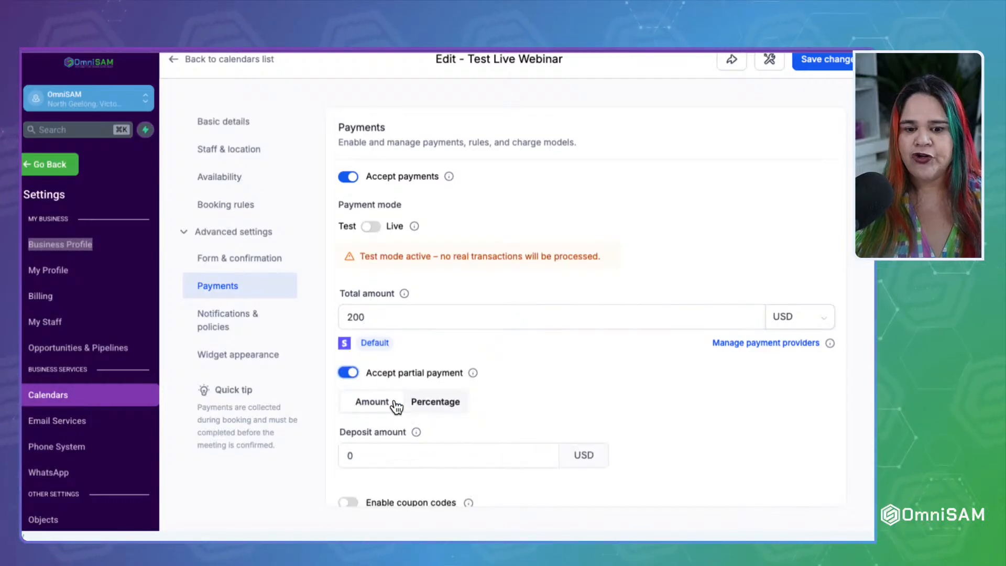
click(439, 407)
scroll(437, 406, down, 2)
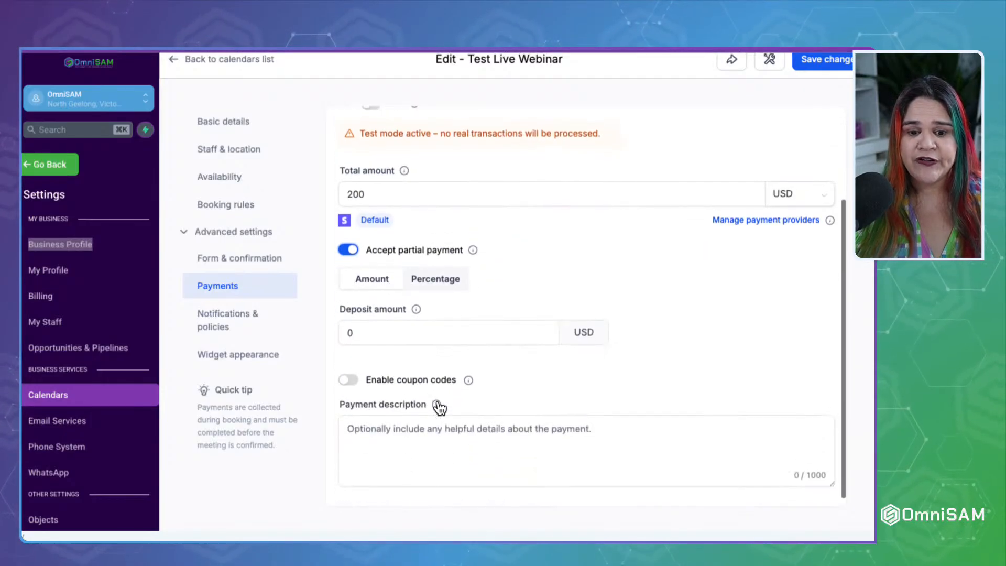
click(350, 380)
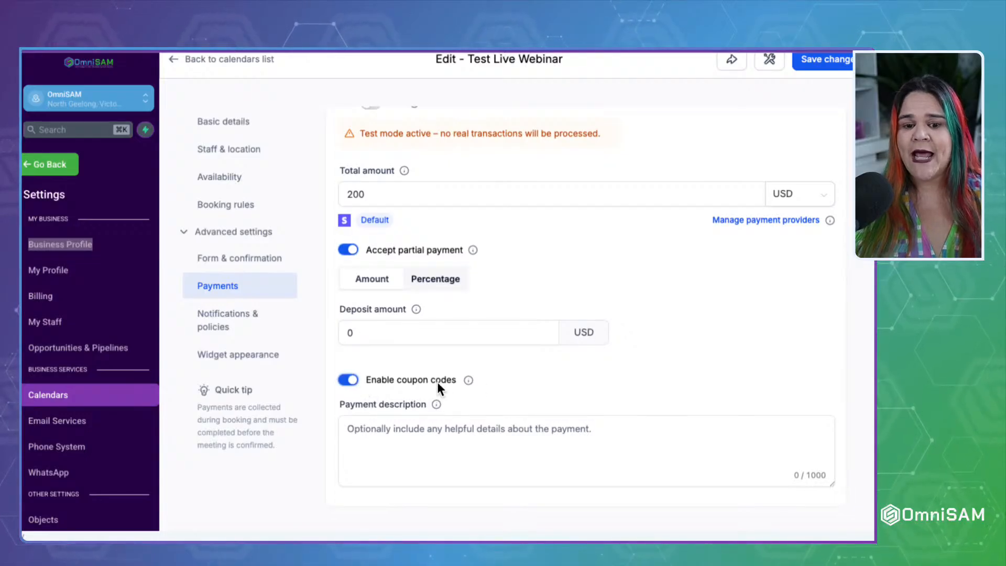
scroll(395, 382, down, 1)
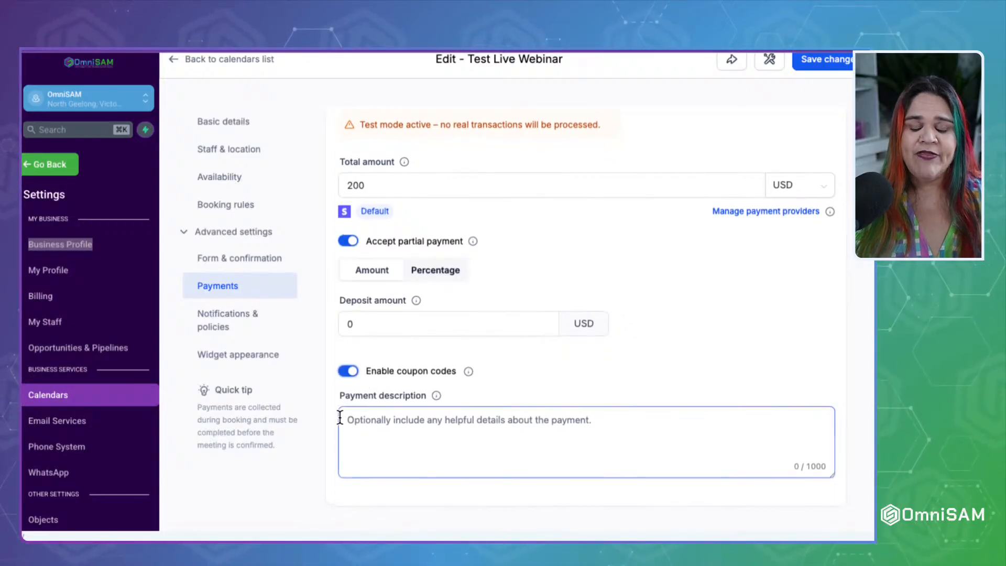
Step: Save the calendar's payment settings and review the notifications for unconfirmed and confirmed booked appointments
mouse_move(436, 395)
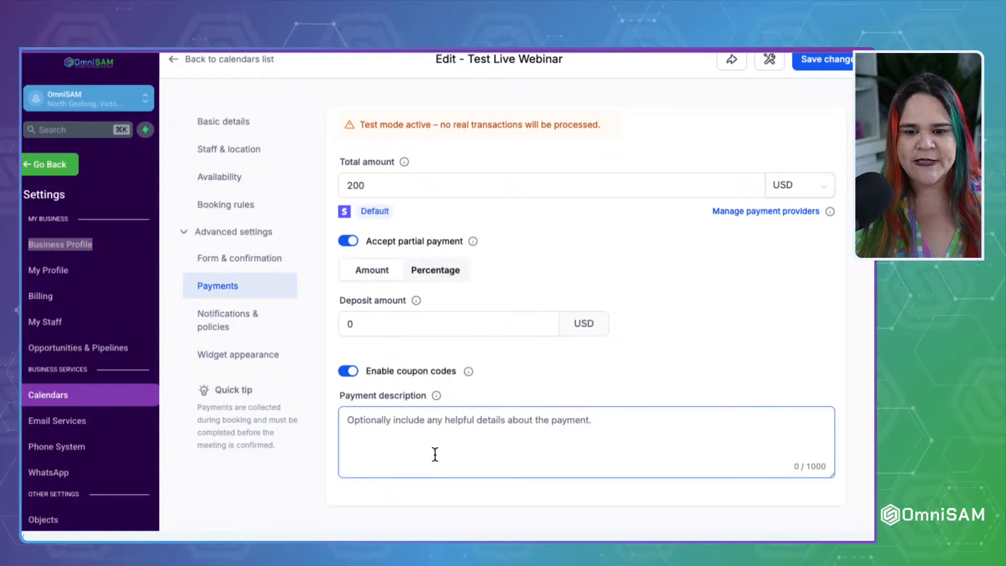
click(840, 60)
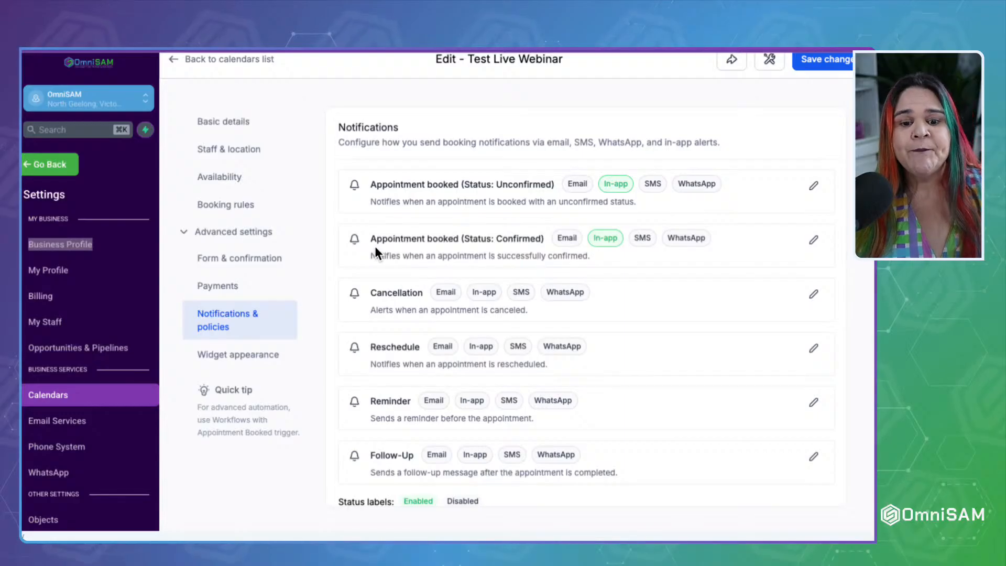
drag(368, 239, 545, 240)
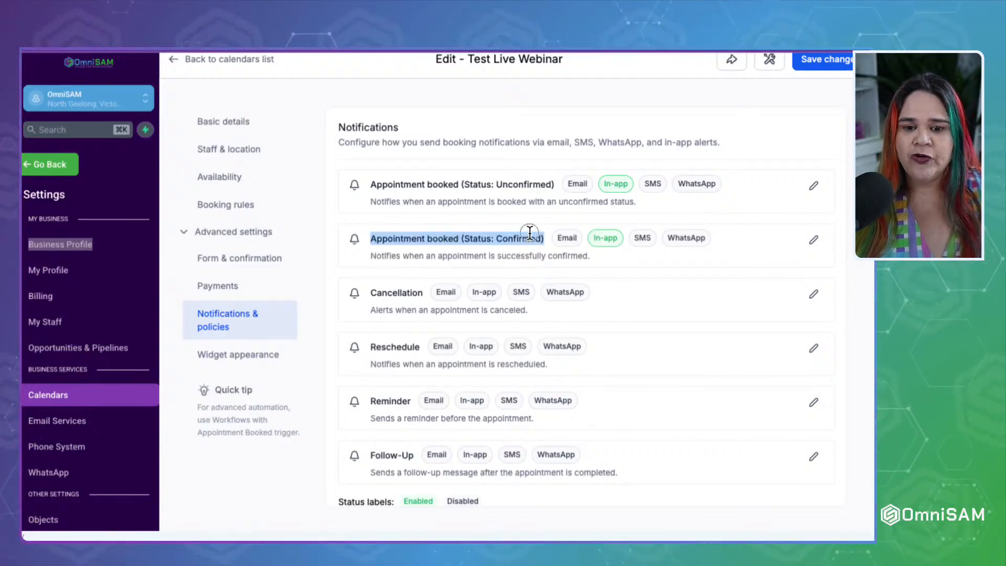
drag(367, 185, 557, 187)
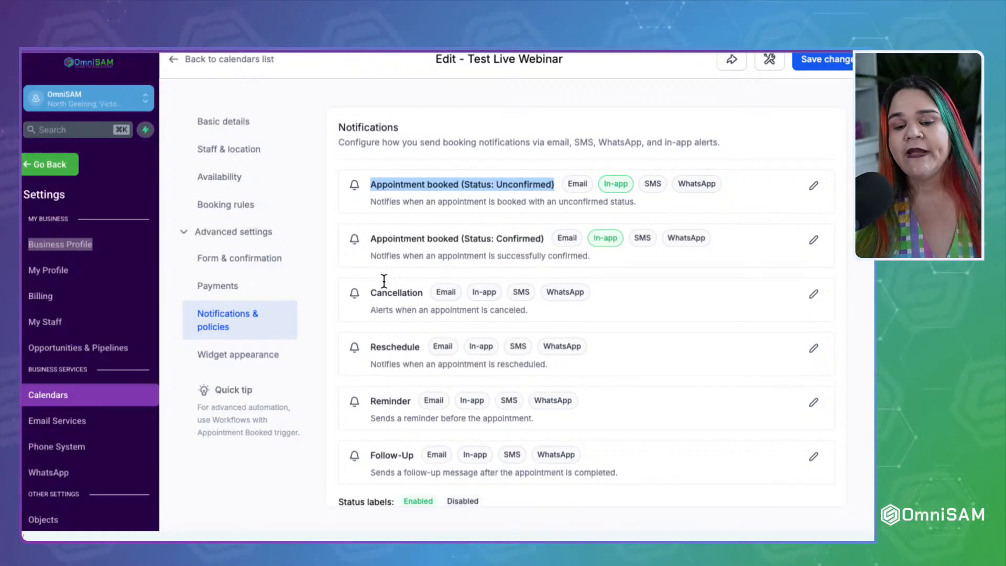
drag(369, 256, 522, 256)
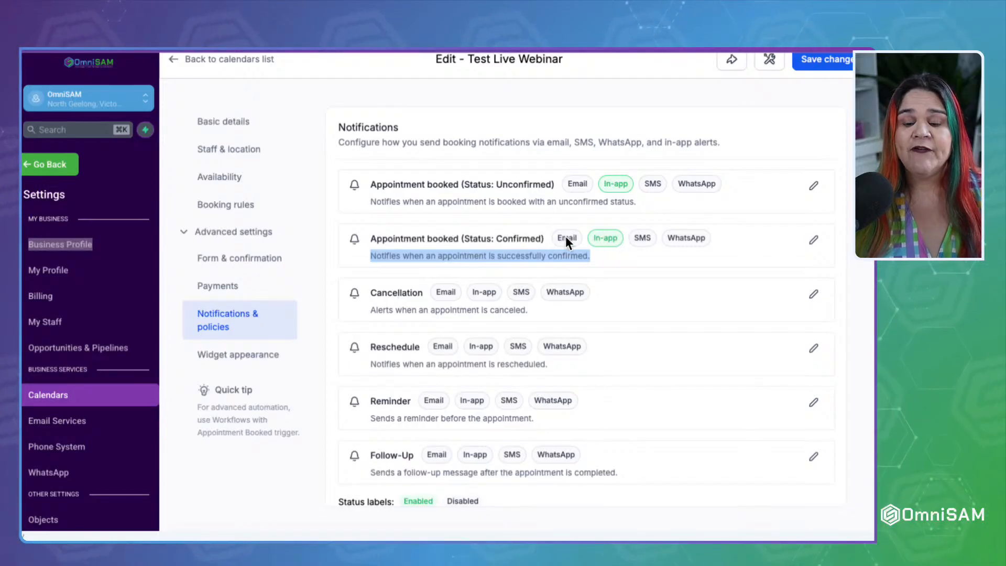
Step: Enable the email notification for booked appointments with Confirmed status and review the email content for additional recipients
click(814, 241)
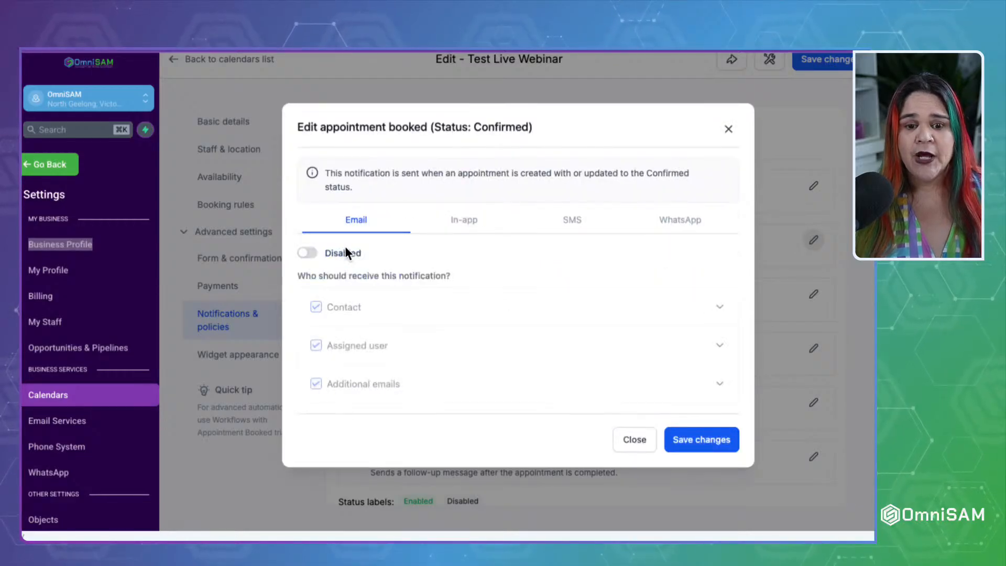
click(305, 254)
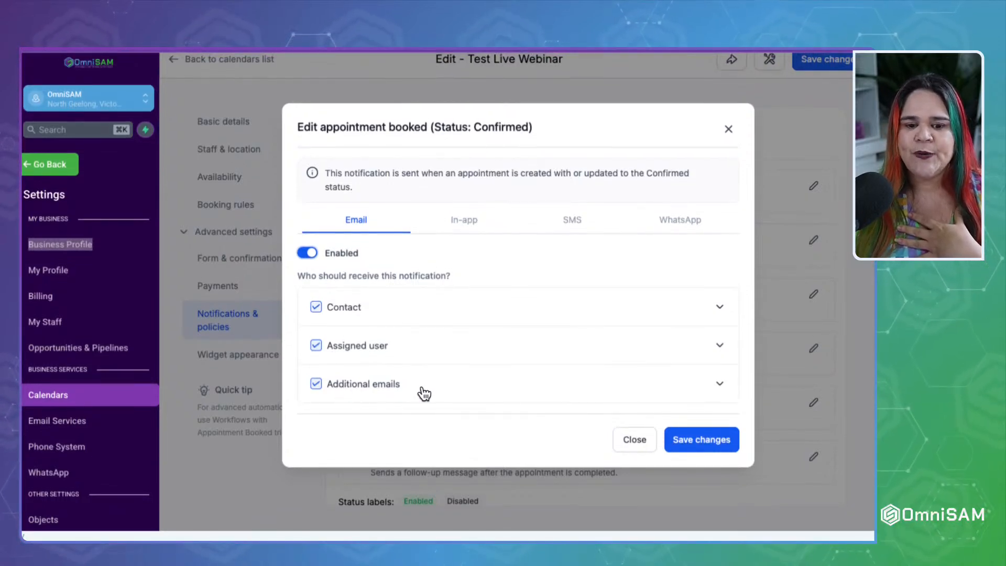
click(719, 386)
scroll(527, 350, down, 3)
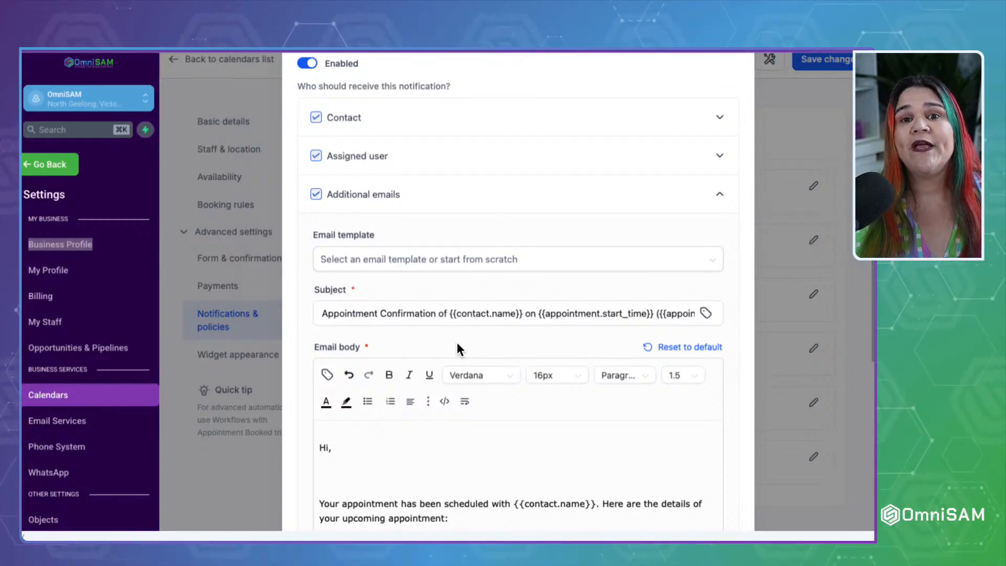
scroll(456, 343, down, 3)
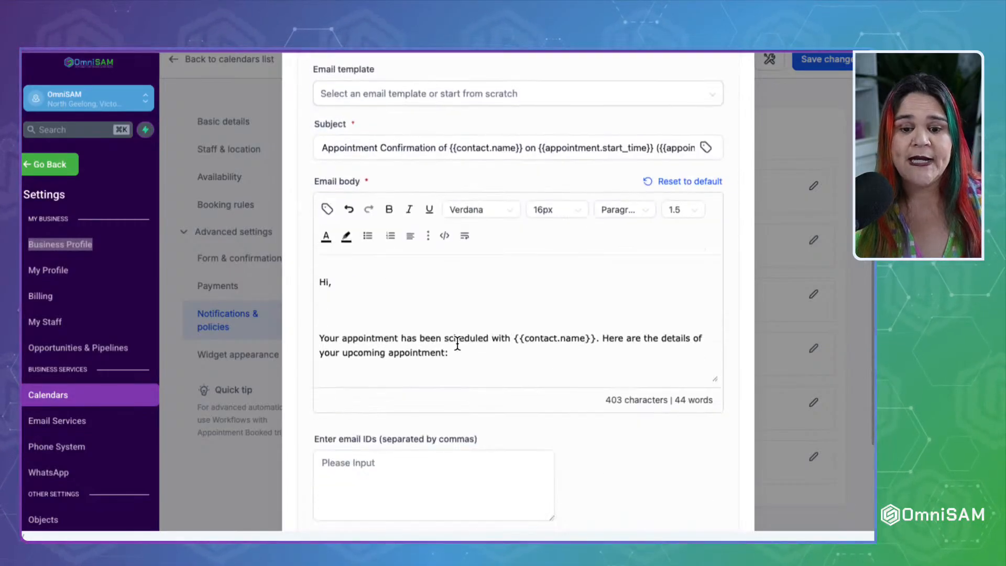
scroll(457, 343, down, 3)
scroll(456, 343, up, 10)
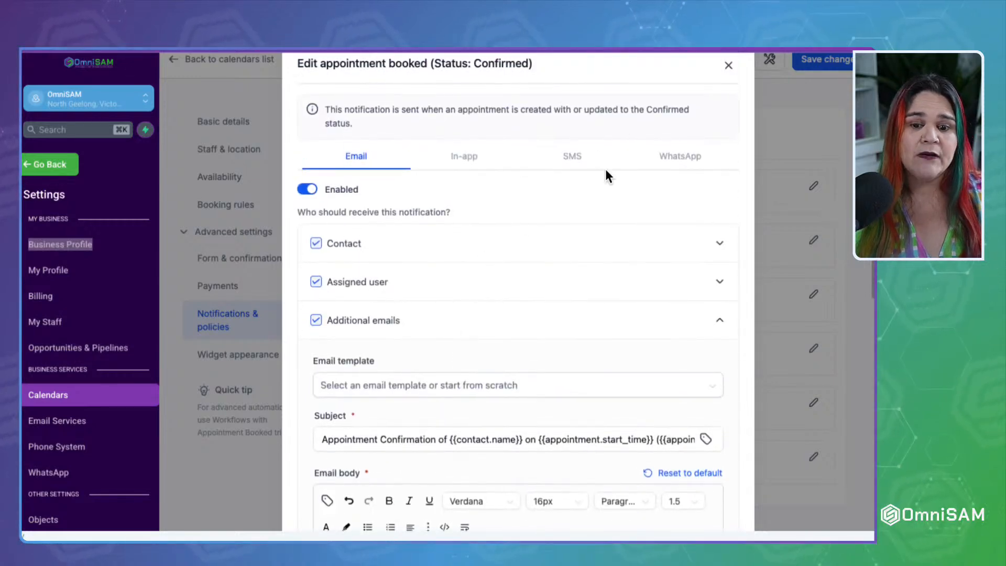
scroll(560, 186, up, 1)
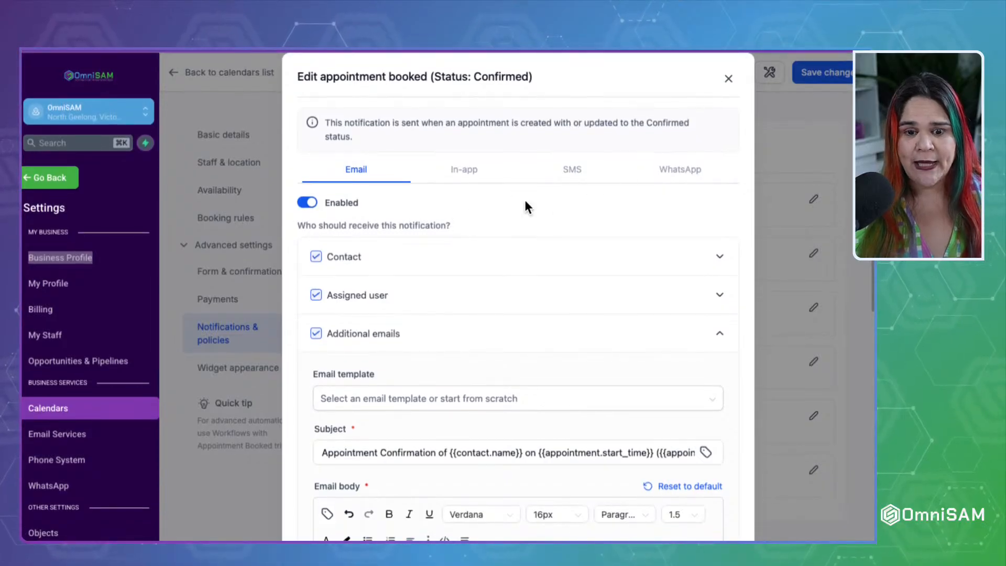
Step: Expand the Contact recipient's confirmation email, keeping Contact selected, and examine the Add to Calendar links in its body
click(356, 258)
scroll(462, 327, down, 2)
scroll(464, 321, up, 1)
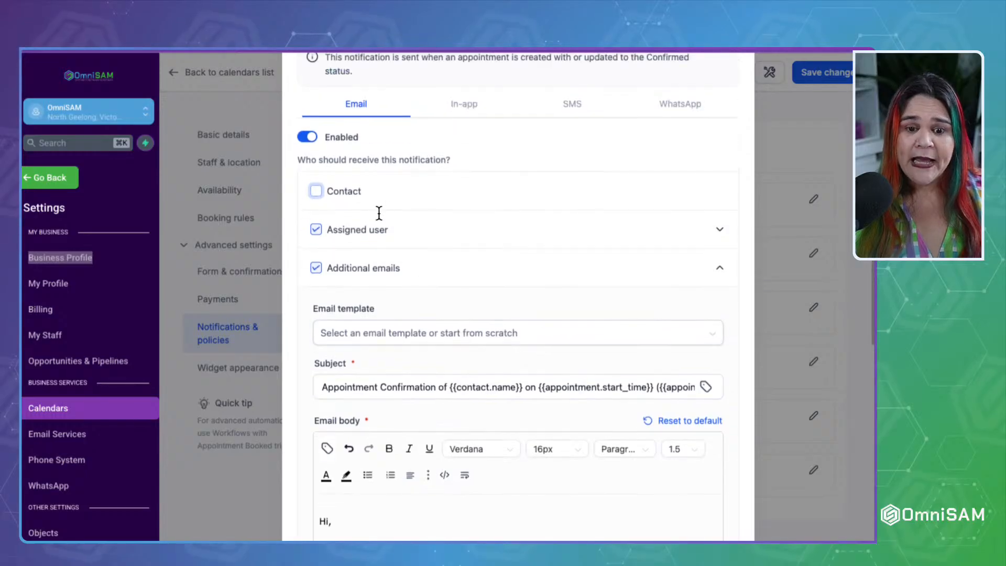
click(356, 193)
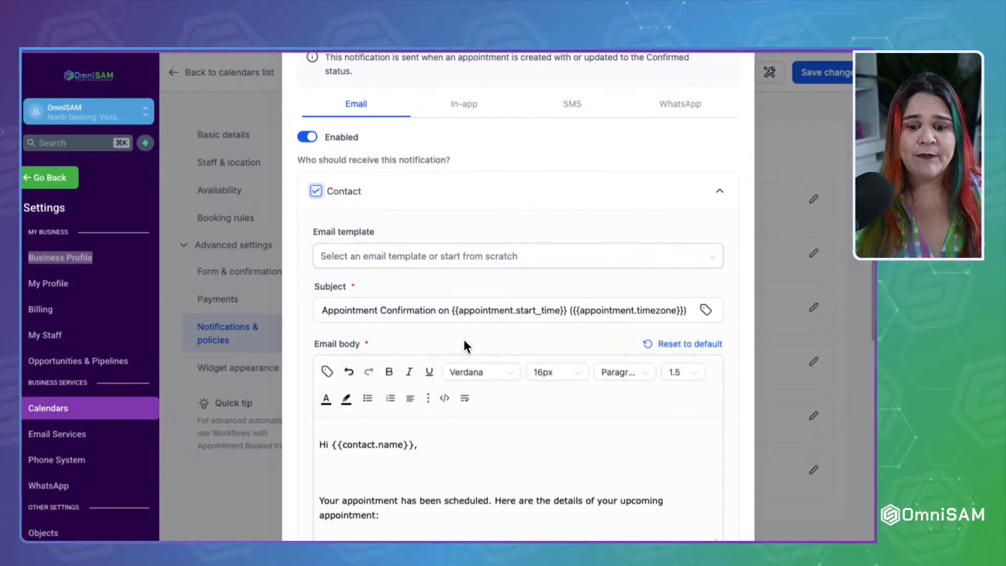
scroll(464, 340, down, 3)
scroll(460, 281, down, 3)
scroll(460, 282, down, 2)
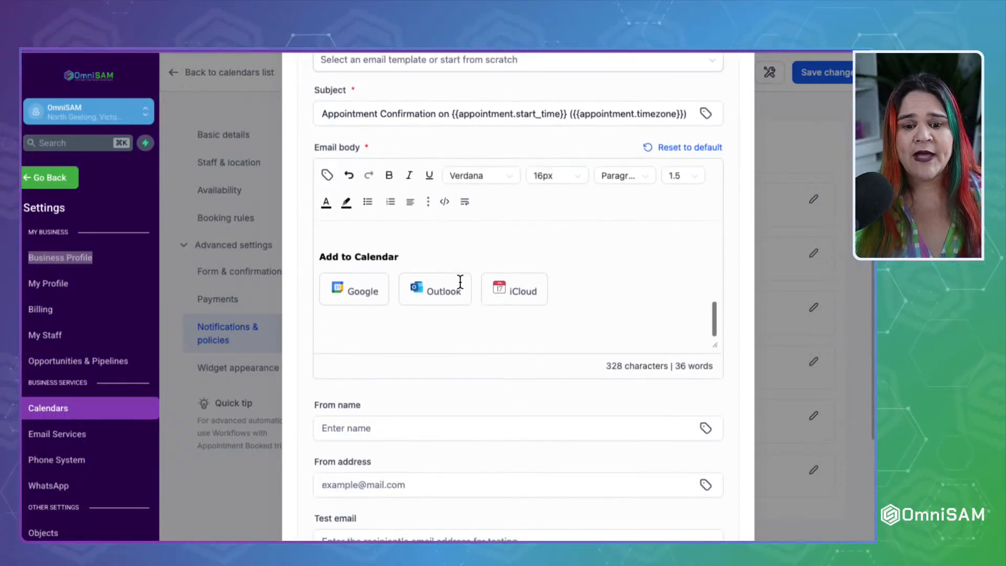
drag(318, 252, 414, 251)
click(416, 251)
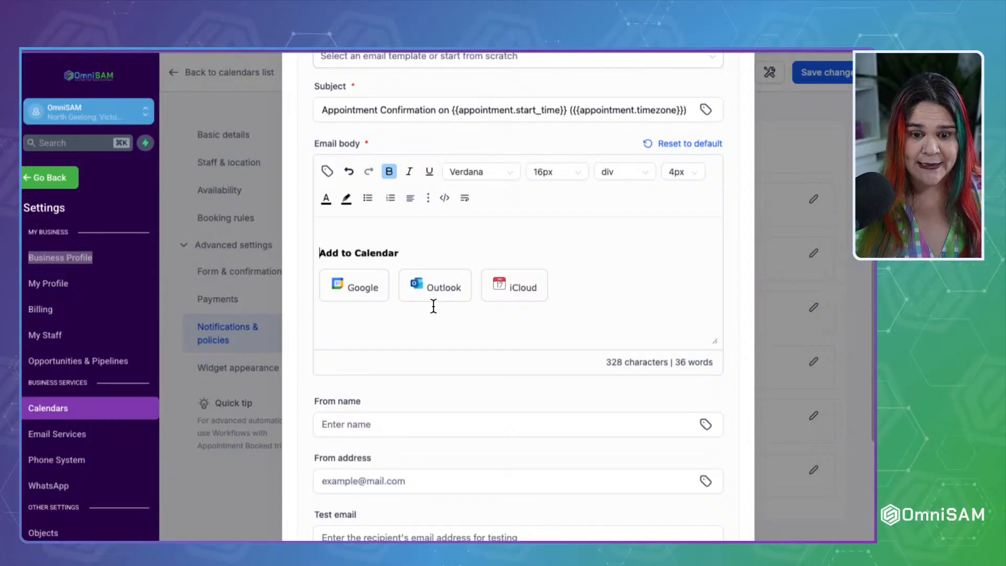
Step: Examine the appointment title, date and time, and meeting link placeholders in the contact's confirmation email, along with its greeting
scroll(433, 306, up, 3)
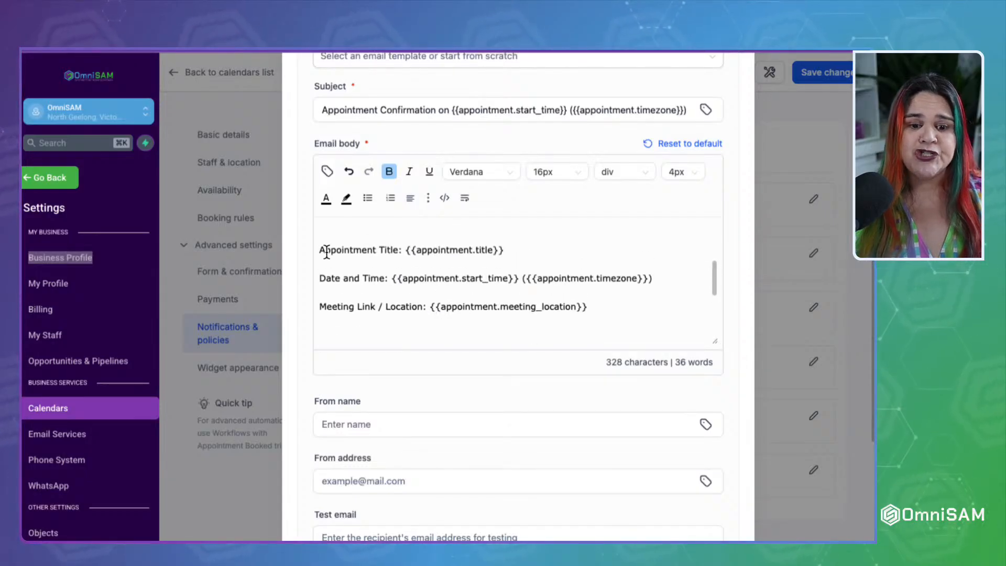
drag(320, 250, 610, 311)
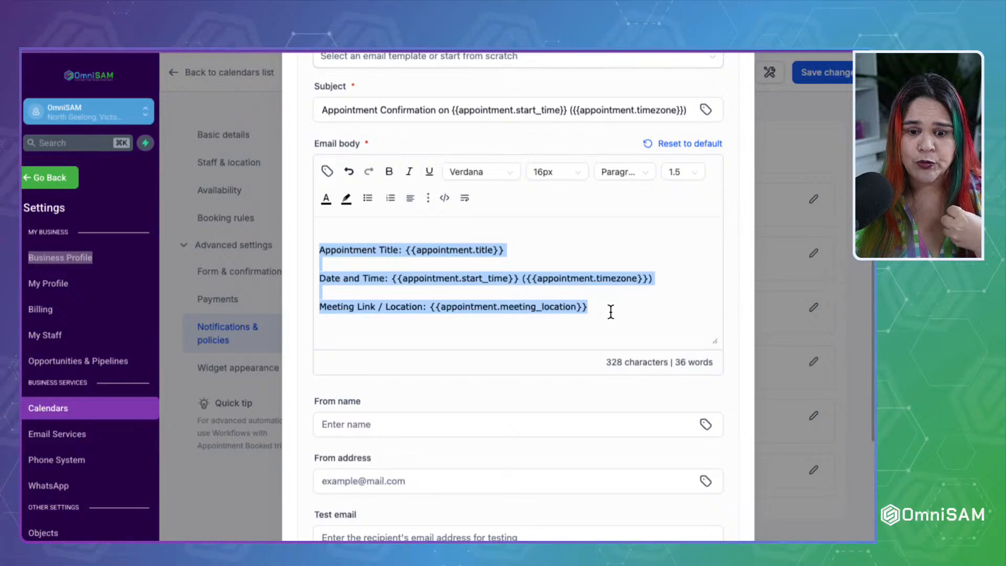
scroll(611, 312, up, 2)
scroll(611, 311, down, 1)
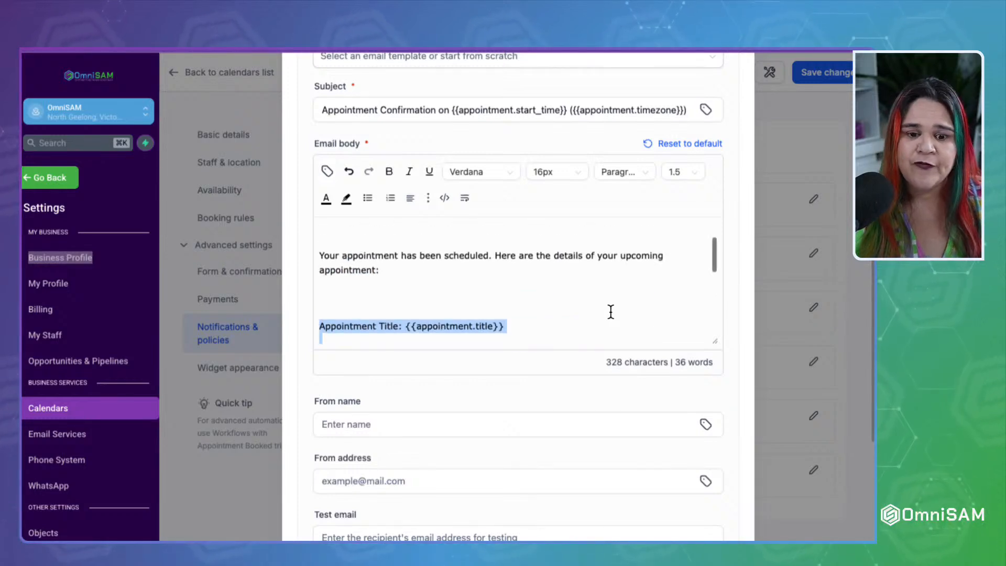
scroll(611, 311, up, 2)
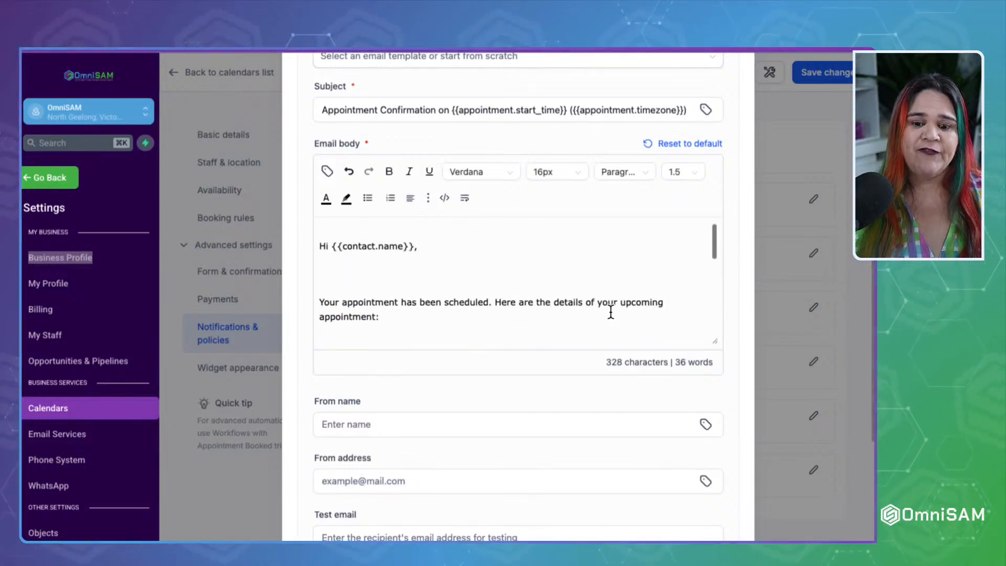
scroll(611, 311, up, 3)
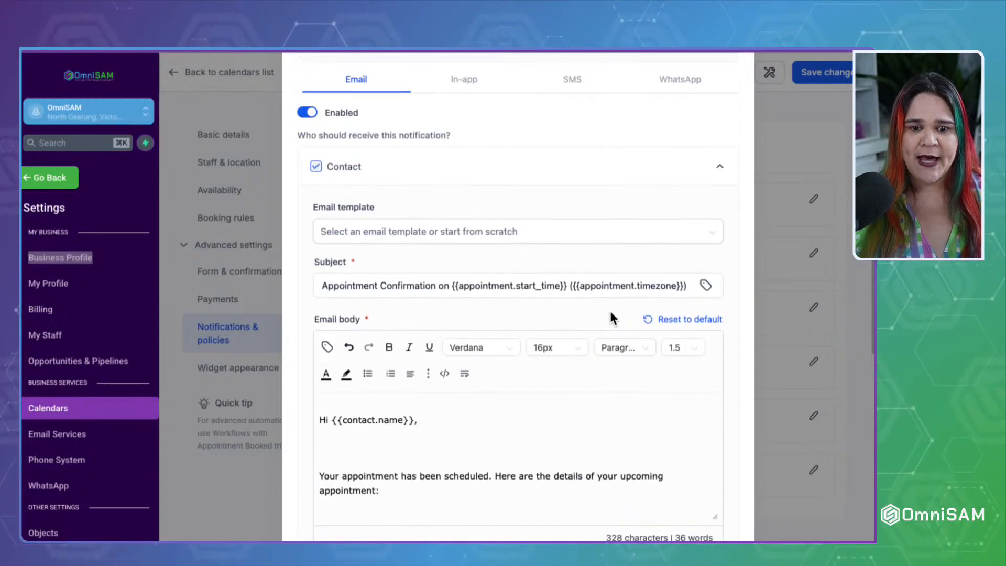
Step: Review the sender name, sender address and test email fields, and the meeting location placeholder in the contact's confirmation email
scroll(611, 313, down, 4)
scroll(609, 310, down, 2)
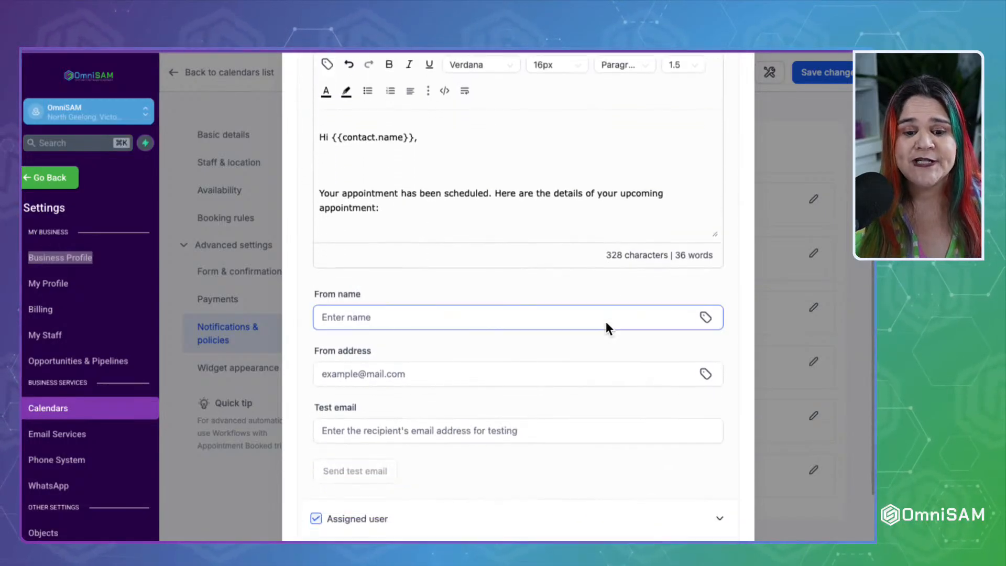
click(367, 374)
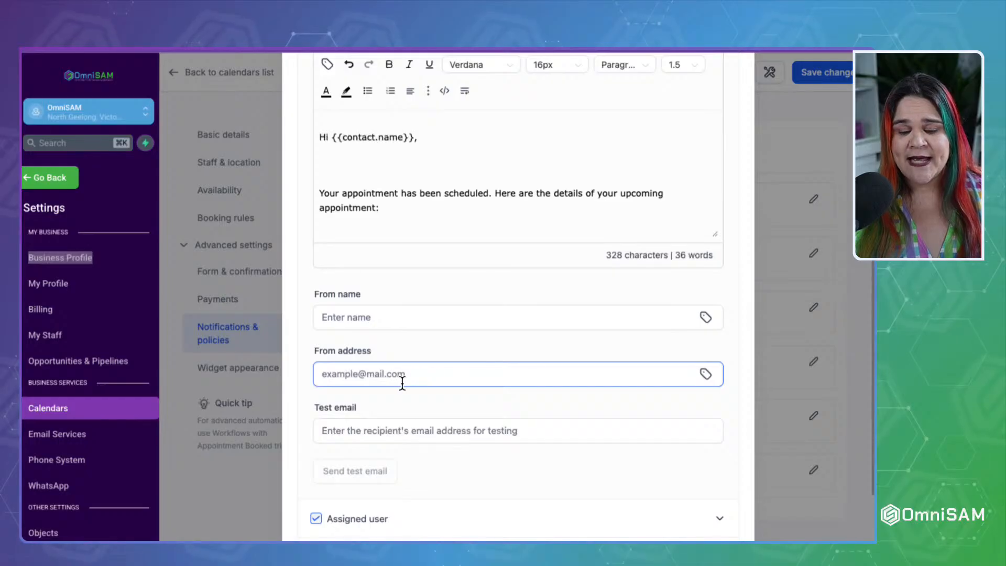
click(422, 401)
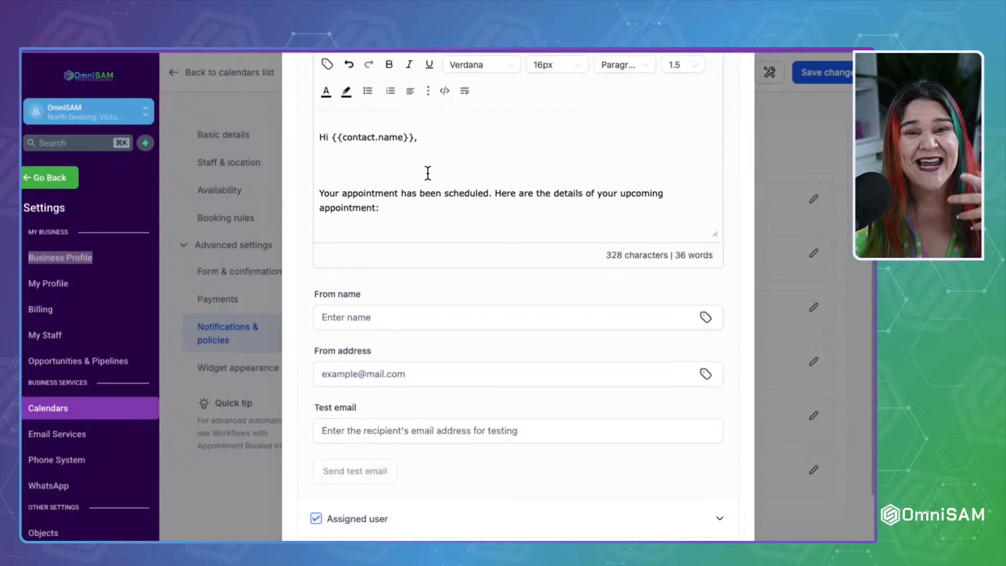
scroll(428, 172, down, 3)
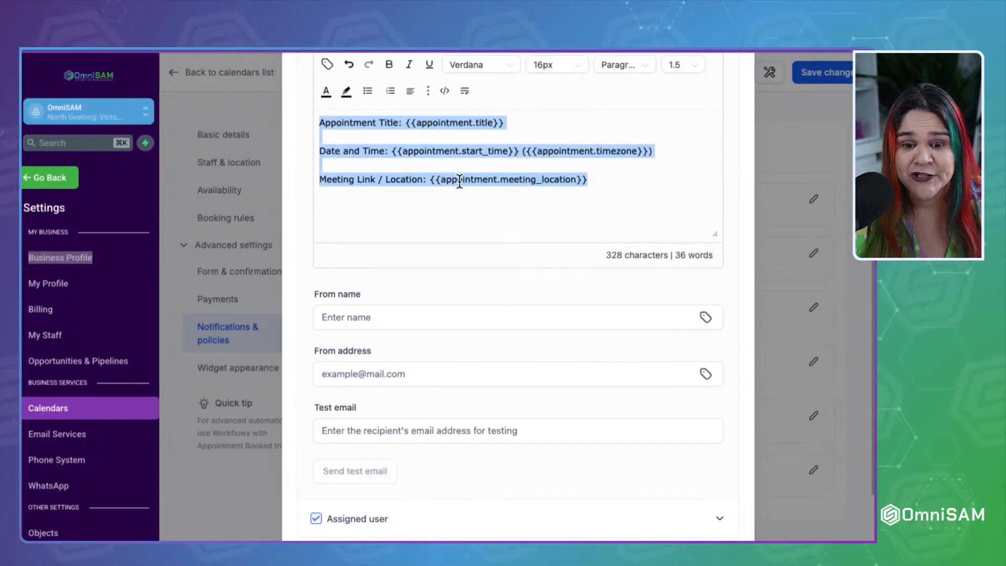
click(459, 181)
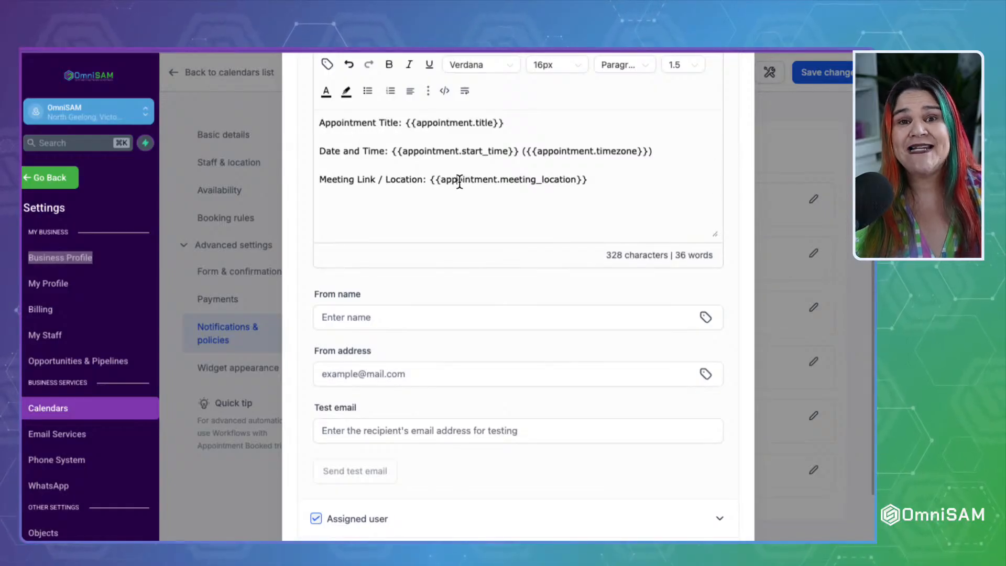
scroll(460, 181, up, 5)
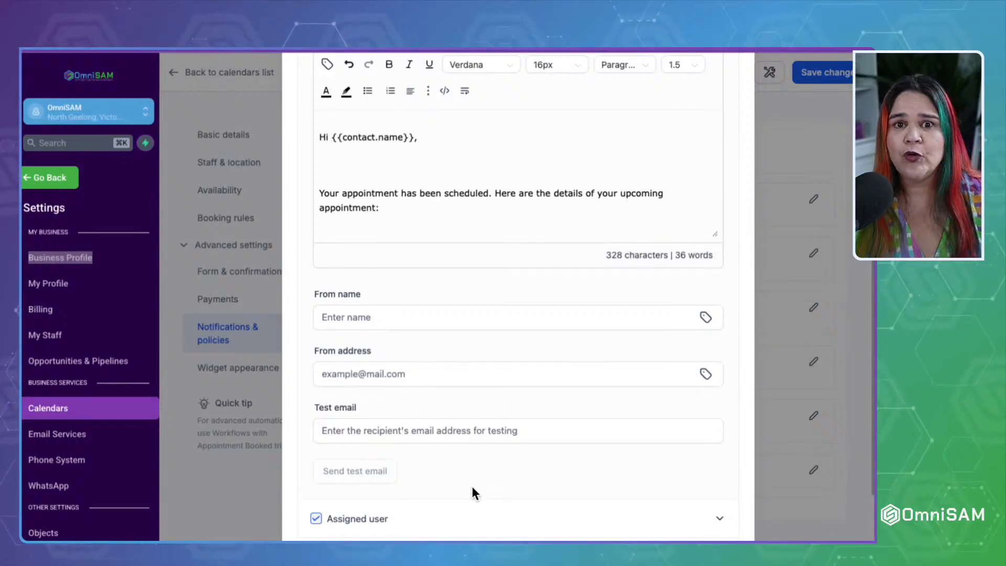
scroll(472, 487, up, 4)
scroll(455, 373, up, 3)
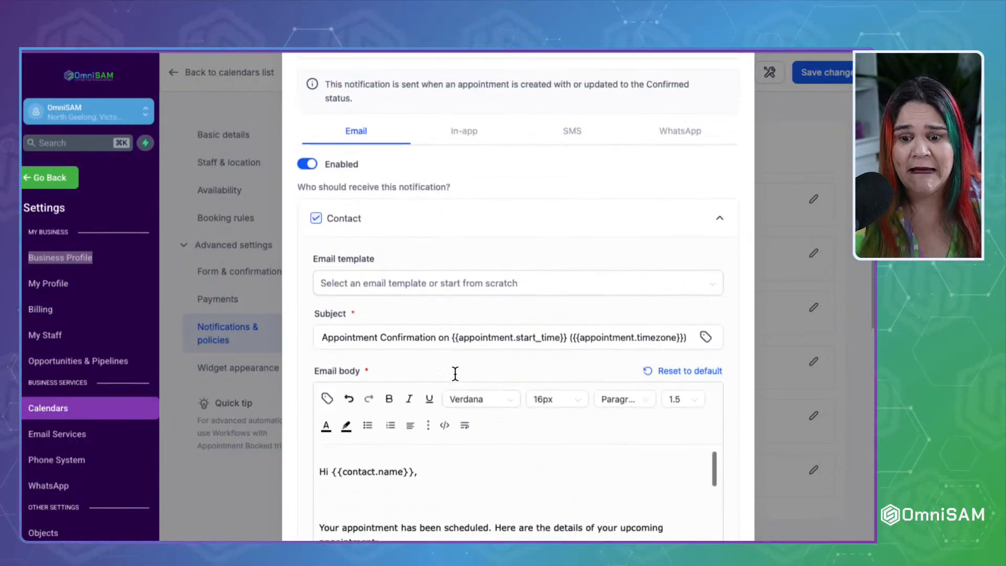
Step: Review the SMS and WhatsApp options for the confirmed-appointment notification and close its settings
click(476, 133)
click(573, 234)
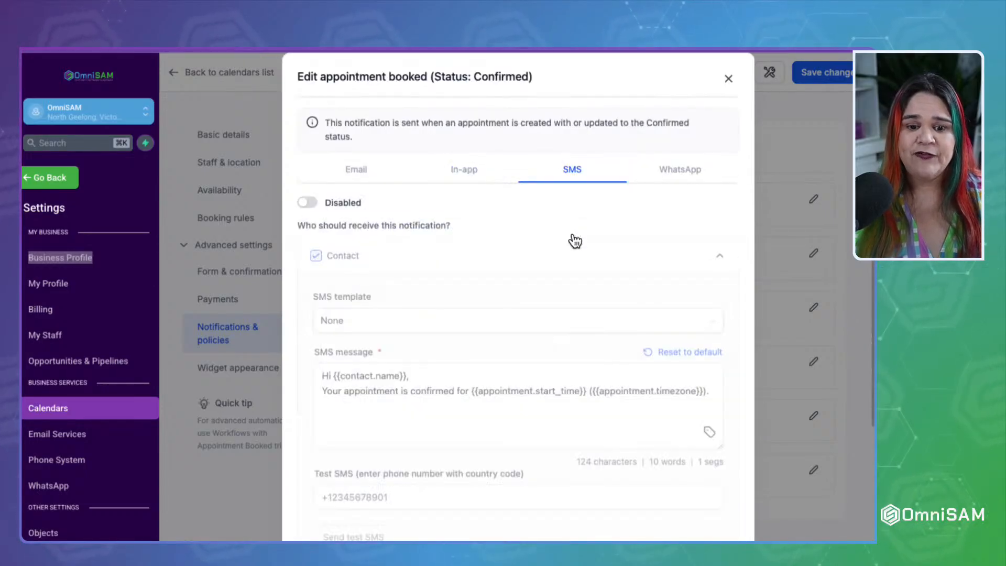
click(681, 170)
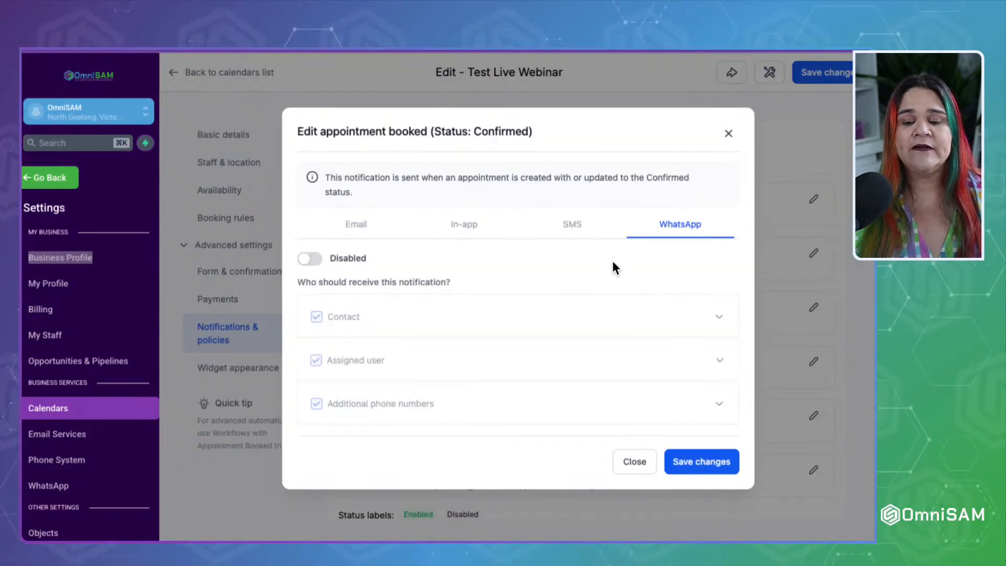
click(729, 134)
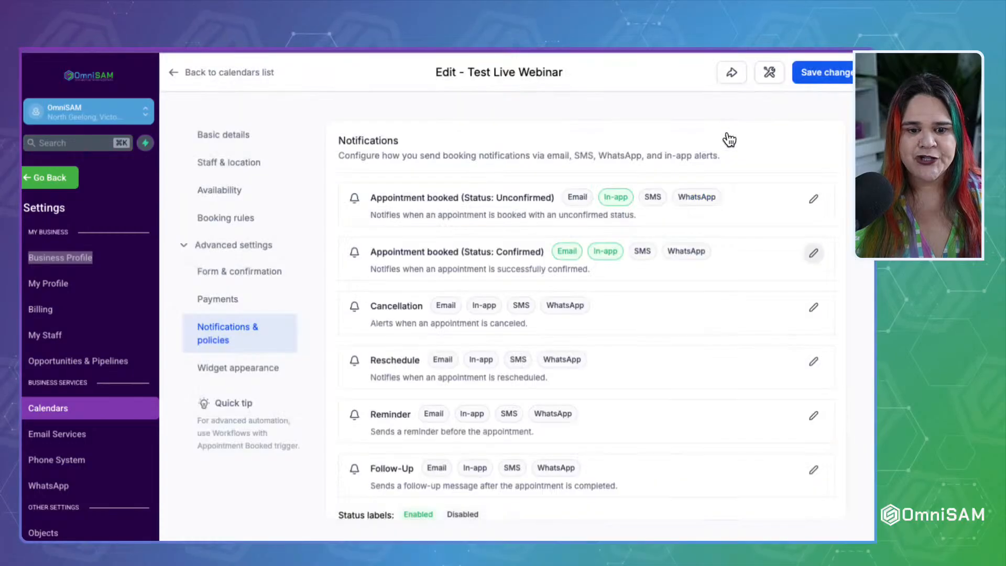
Step: Open the Reminder notification's settings, enable its email channel and expand Contact, keeping it selected as a recipient
scroll(533, 251, down, 2)
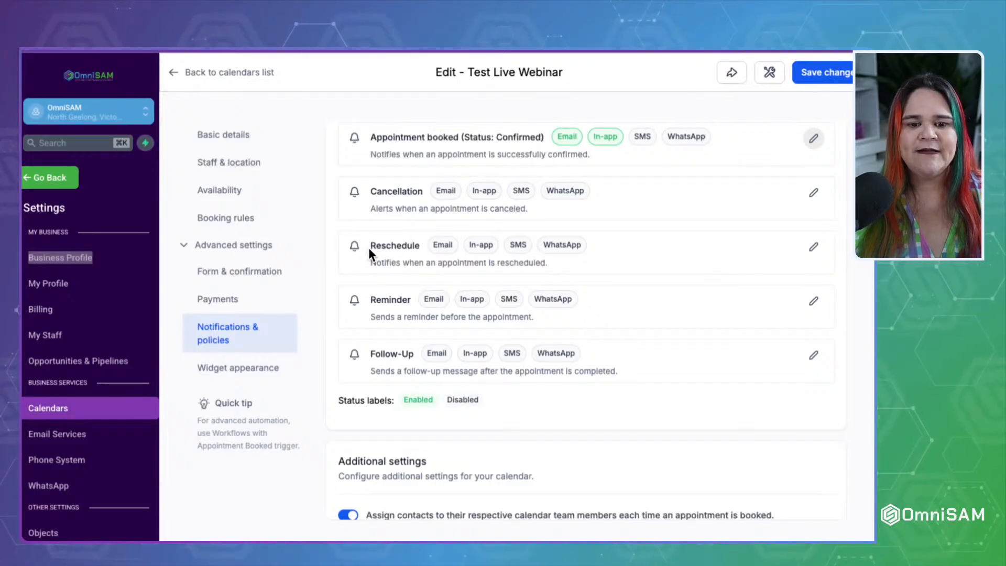
drag(369, 247, 441, 246)
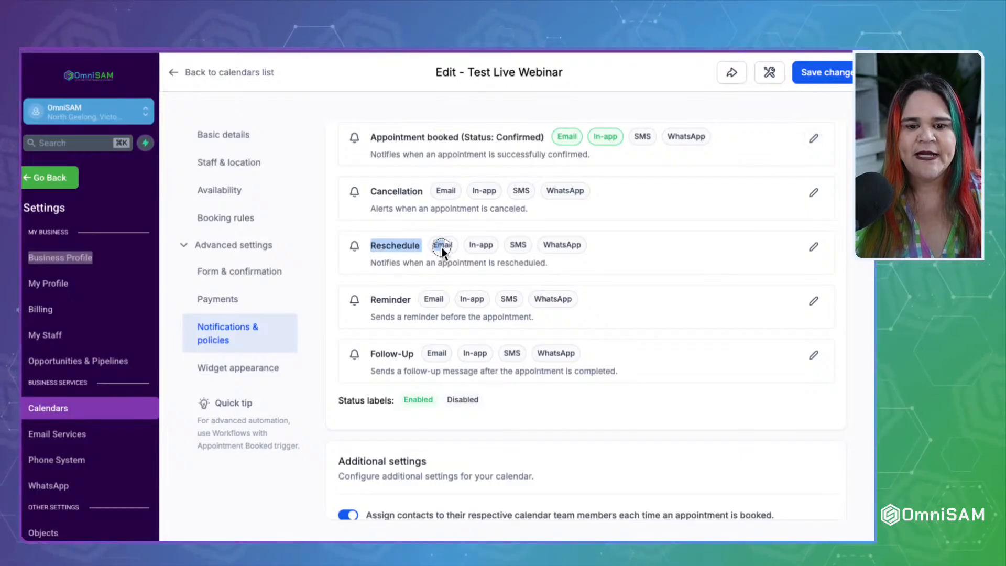
double_click(376, 301)
click(815, 316)
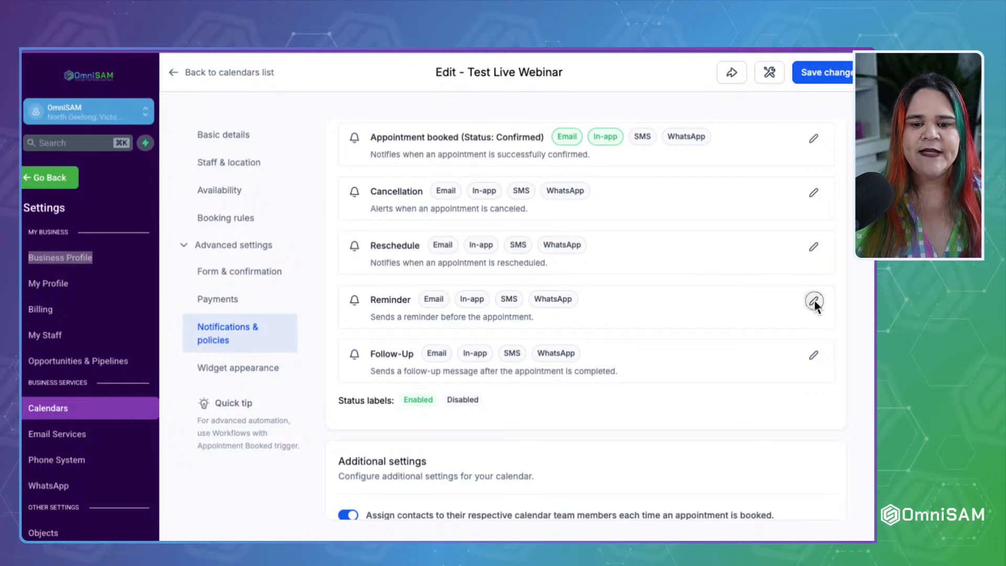
click(814, 301)
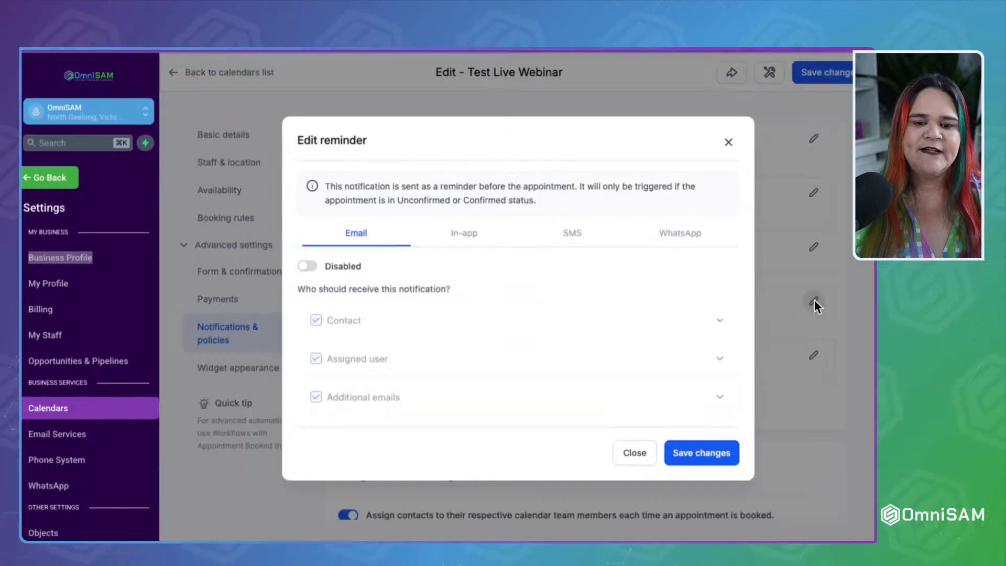
click(316, 271)
click(353, 325)
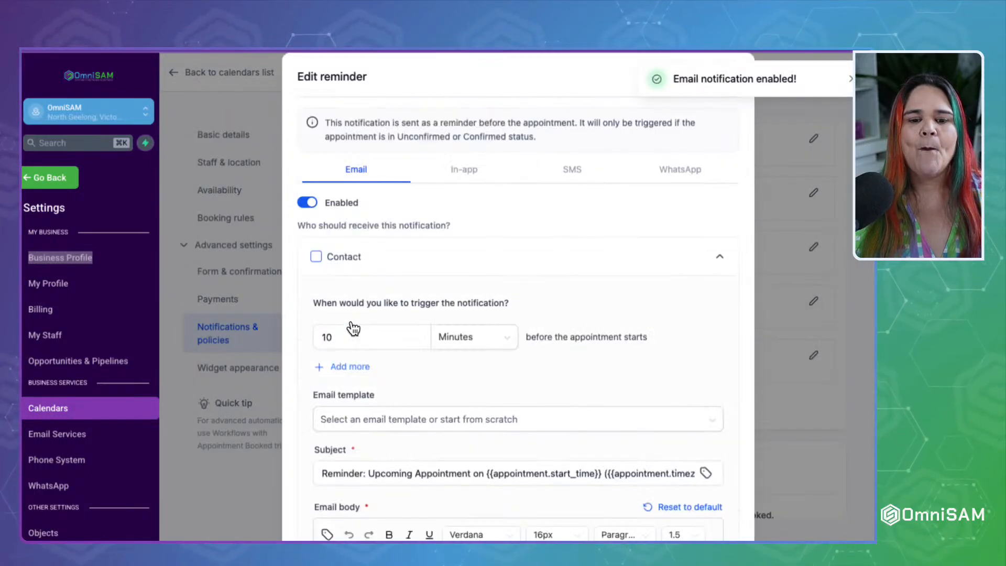
scroll(352, 324, down, 3)
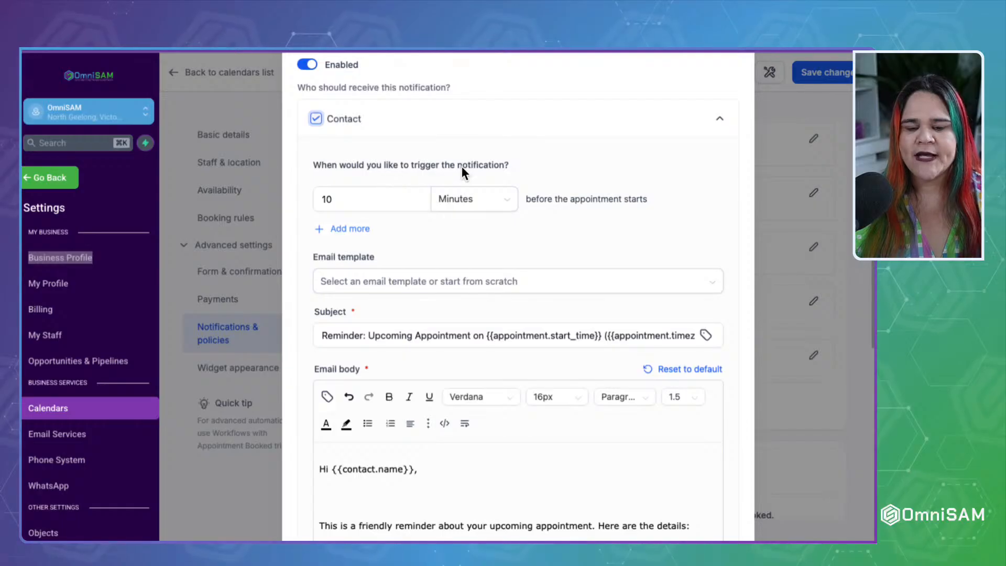
Step: Add two more trigger times to the contact's reminder email and set the first to 1 day before the appointment
click(343, 237)
click(347, 274)
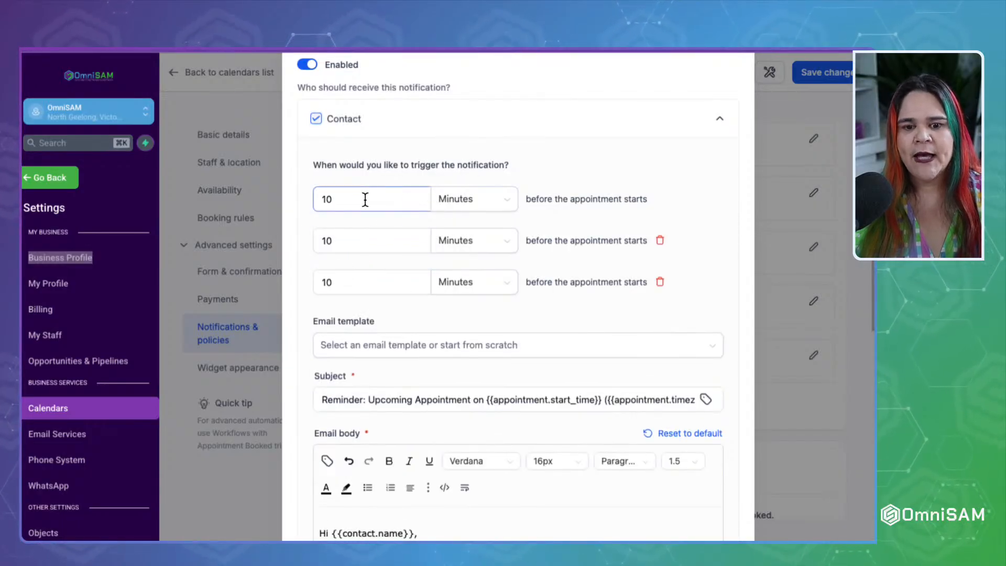
drag(336, 199, 247, 202)
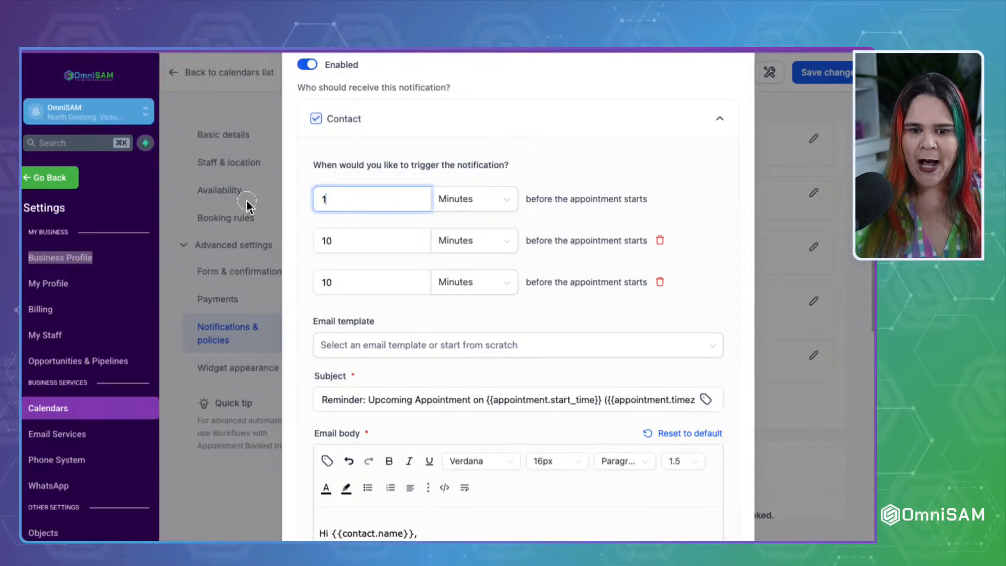
text(1)
click(449, 203)
click(453, 271)
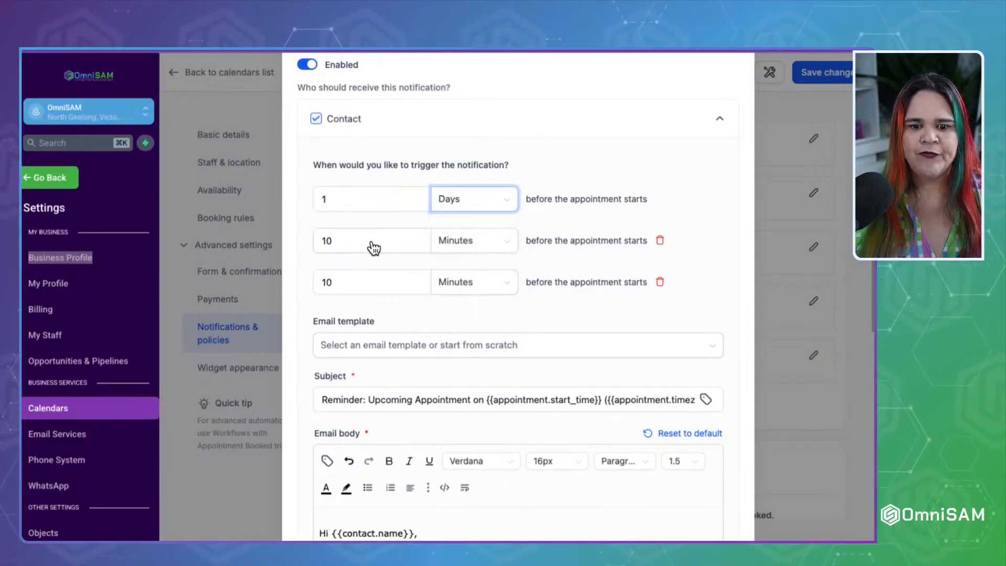
Step: Set the second reminder trigger to 6 hours and the third to 15 minutes before the appointment starts
drag(373, 248, 135, 241)
text(6)
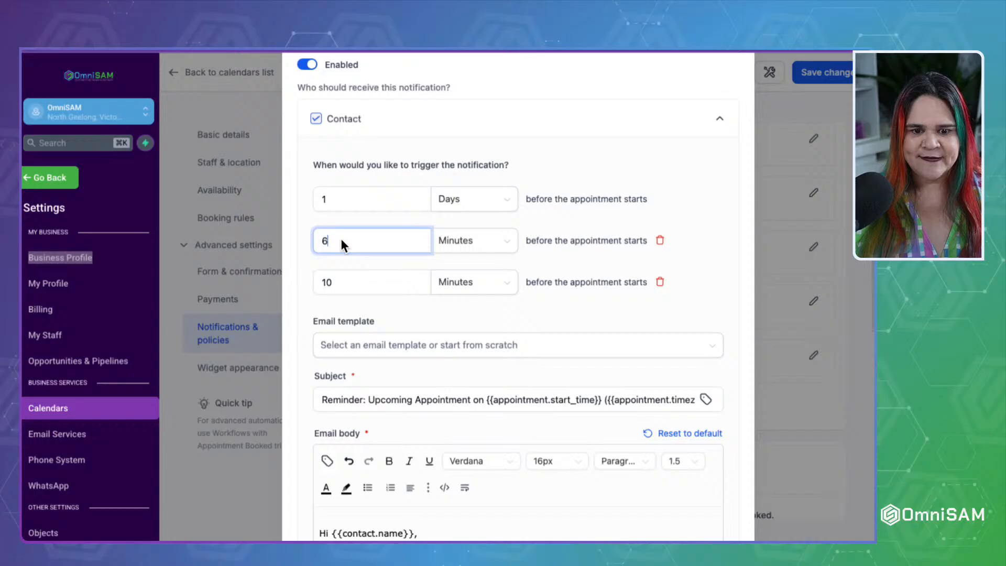
click(451, 240)
click(457, 293)
click(345, 276)
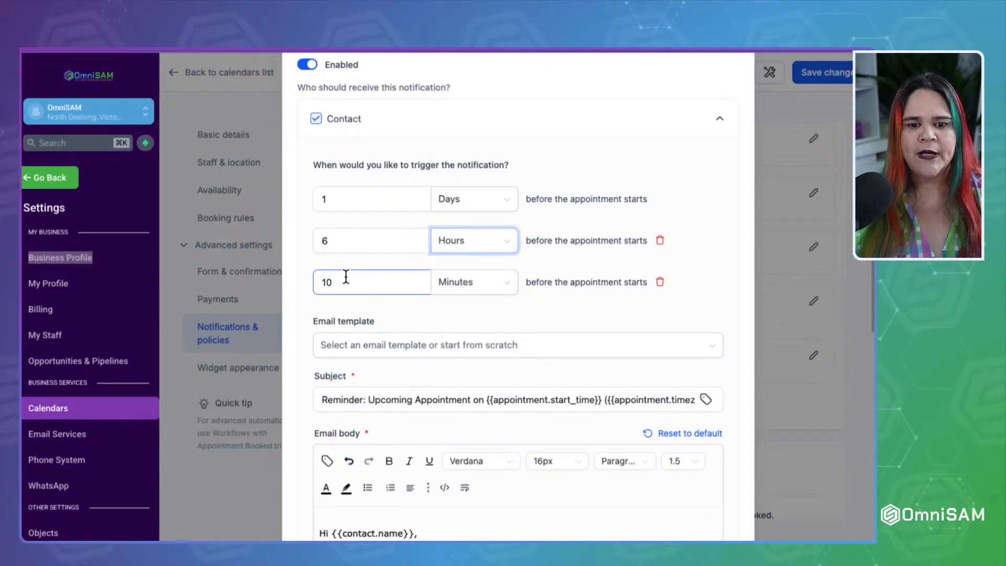
drag(346, 276, 215, 281)
text(15)
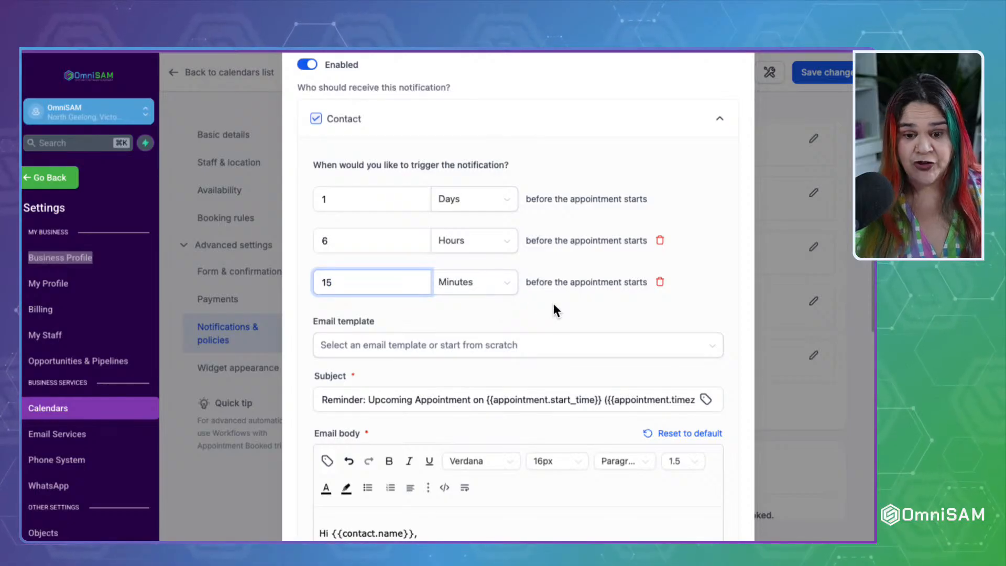
Step: Review the contact's reminder email, including its subject, greeting, appointment placeholders, Add to Calendar links and sender fields
scroll(553, 306, down, 3)
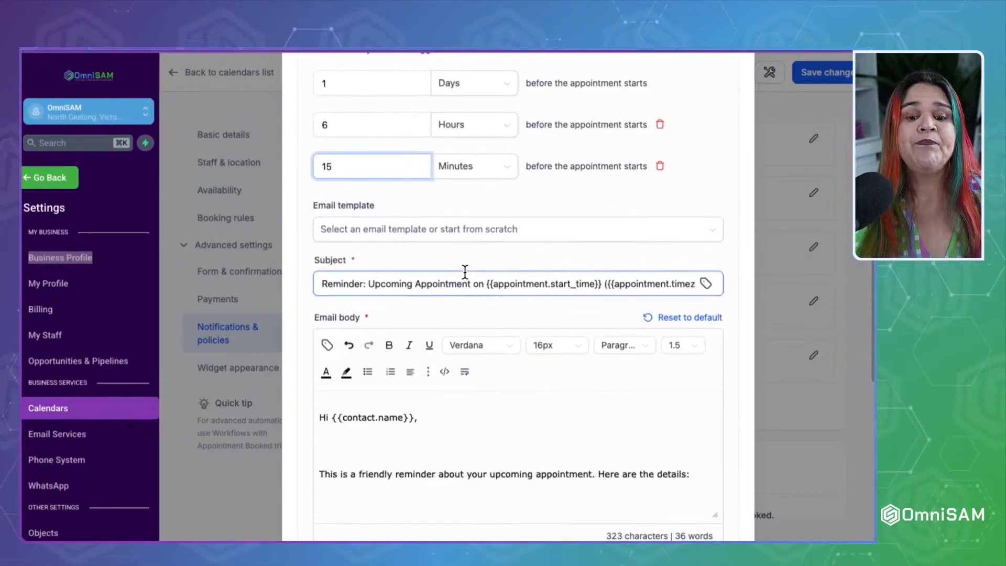
scroll(464, 271, down, 2)
scroll(450, 419, down, 4)
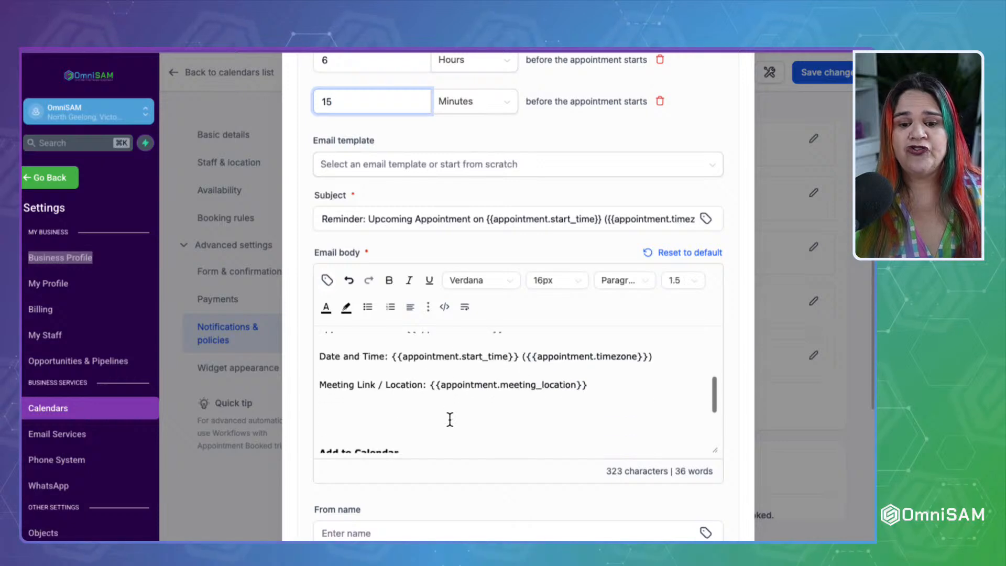
scroll(450, 419, down, 2)
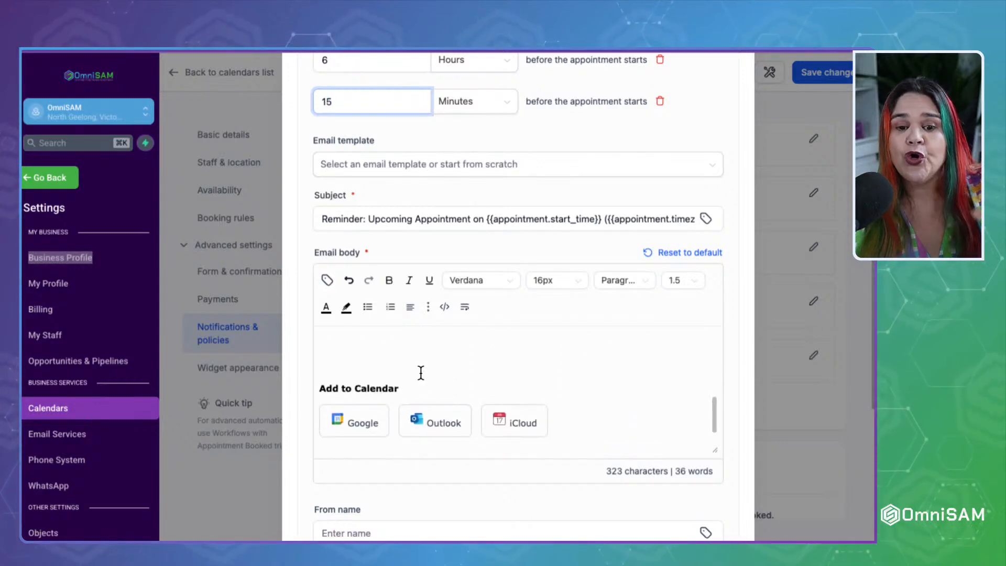
scroll(421, 373, up, 10)
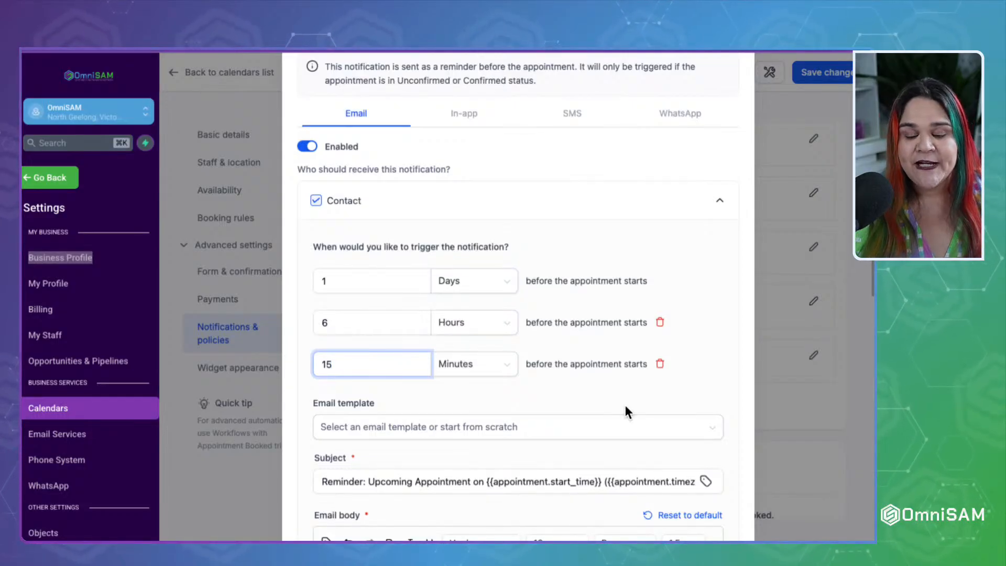
scroll(616, 390, down, 3)
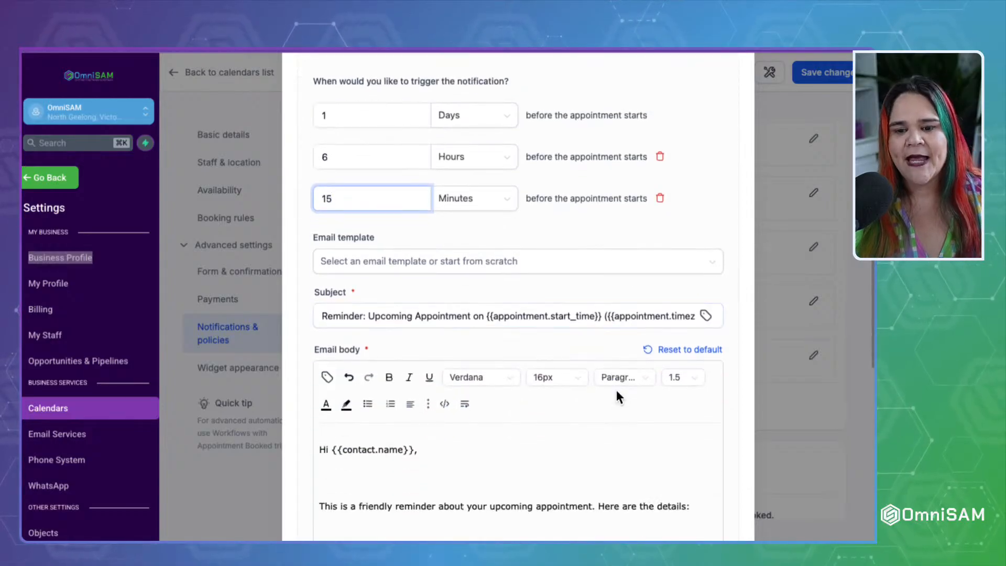
scroll(616, 389, down, 3)
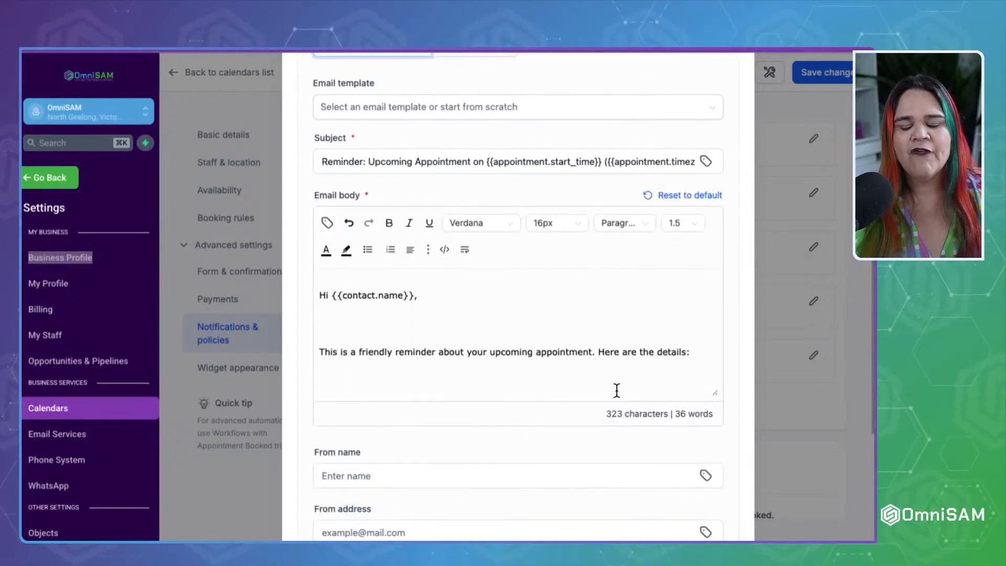
scroll(616, 390, down, 5)
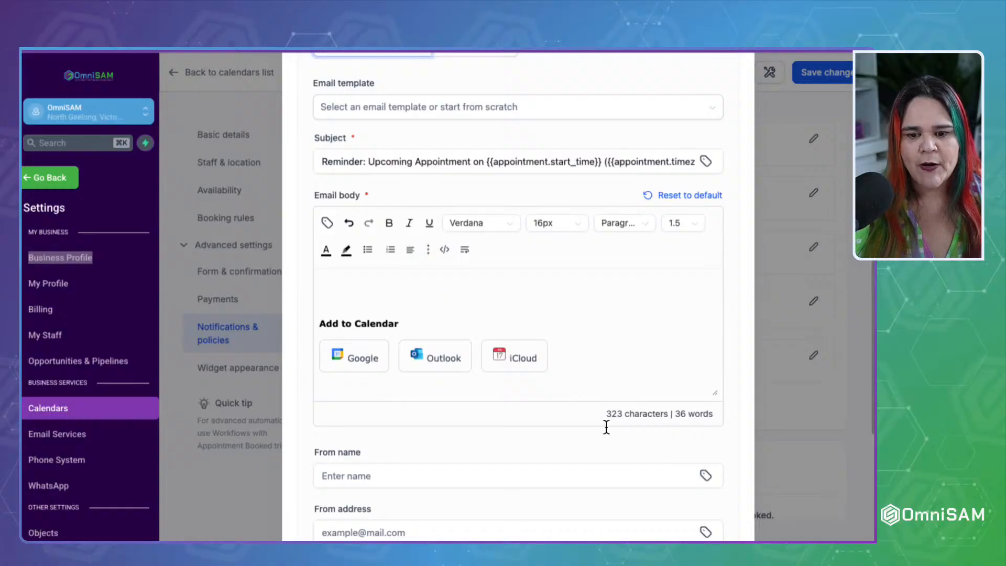
scroll(606, 427, down, 5)
scroll(606, 427, up, 12)
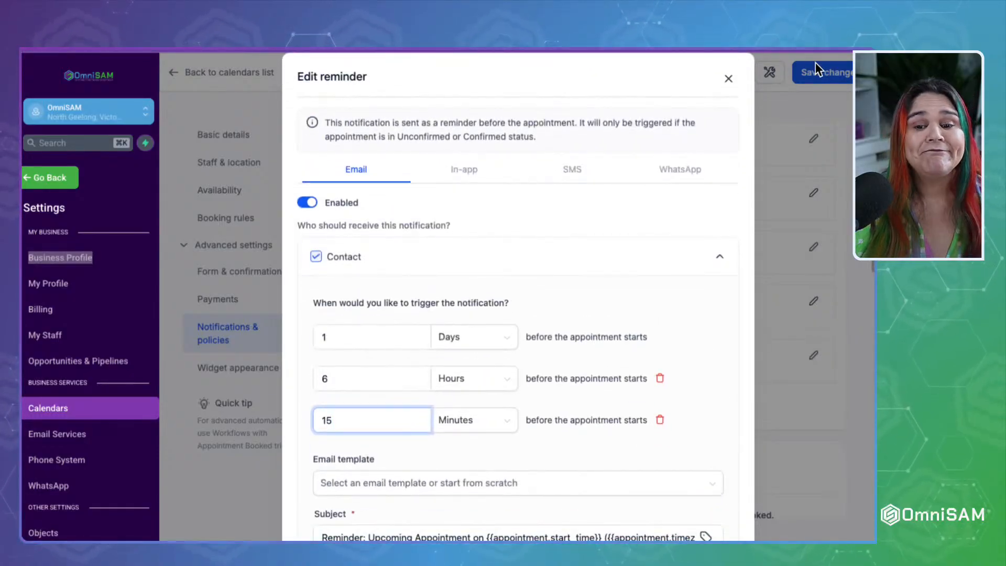
Step: Save the reminder email settings and close the reminder editor
scroll(543, 275, down, 8)
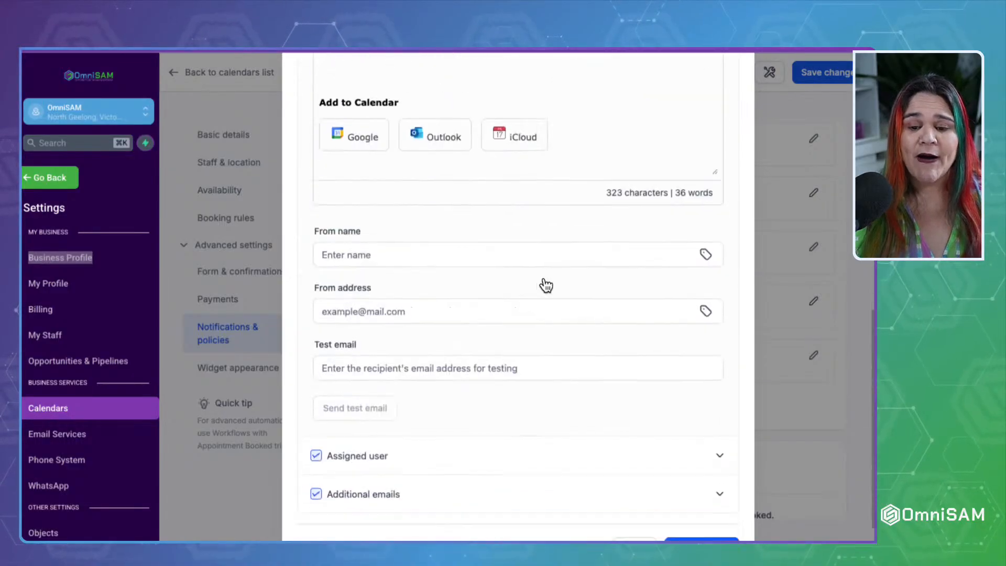
scroll(545, 285, down, 1)
click(684, 517)
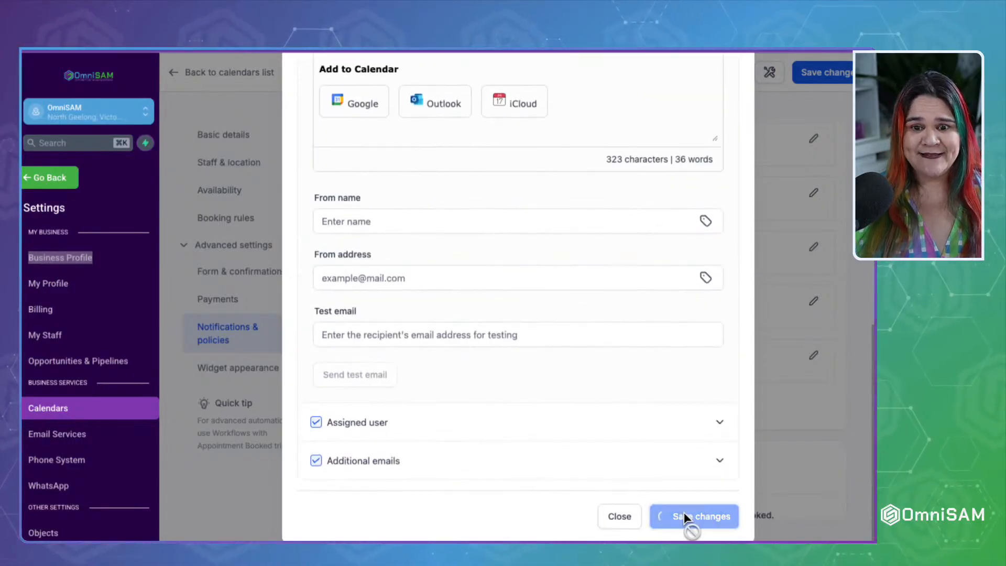
click(494, 350)
scroll(529, 320, up, 10)
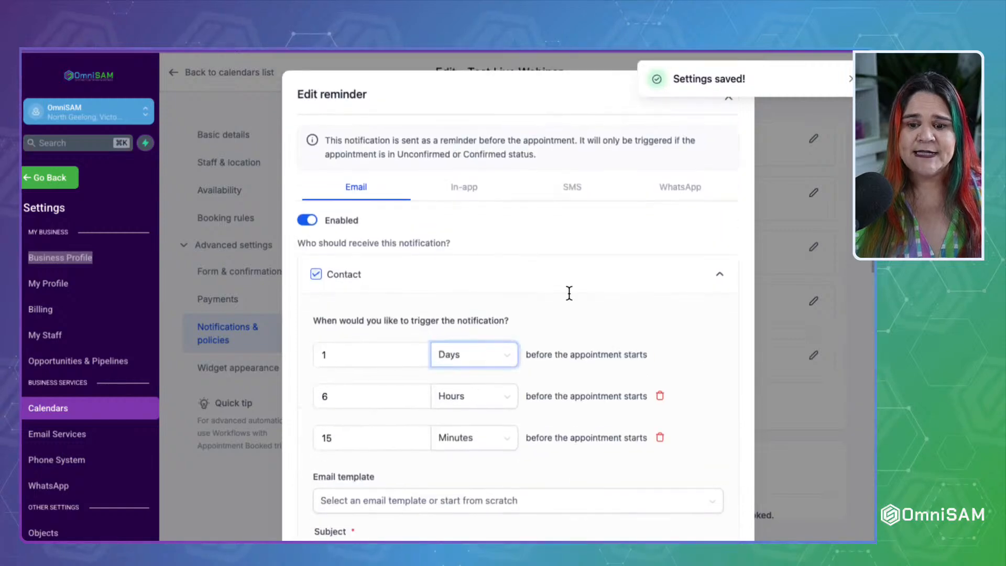
click(729, 78)
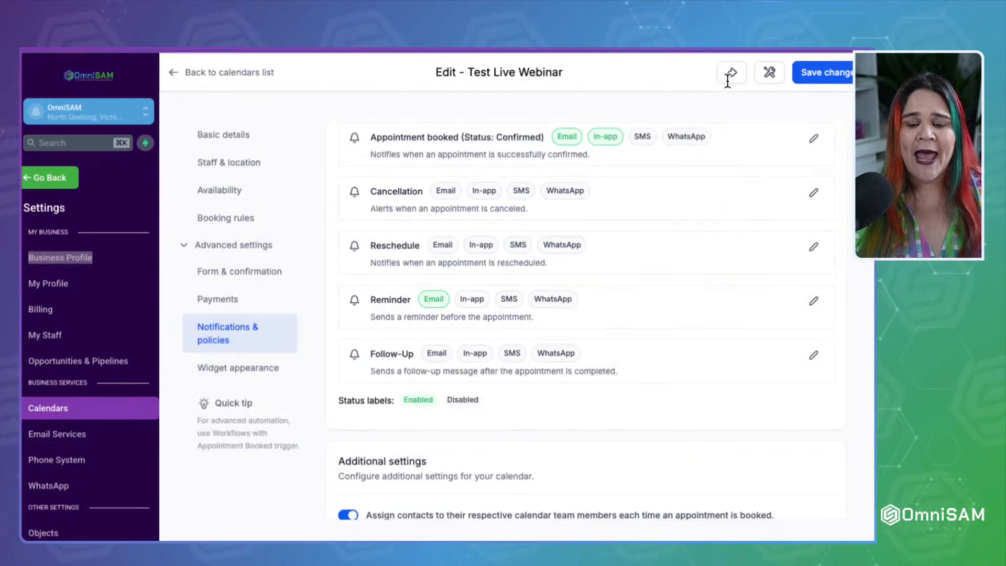
Step: Enable skipping contact assignment when the contact already has an assigned user in the additional settings
scroll(486, 446, down, 4)
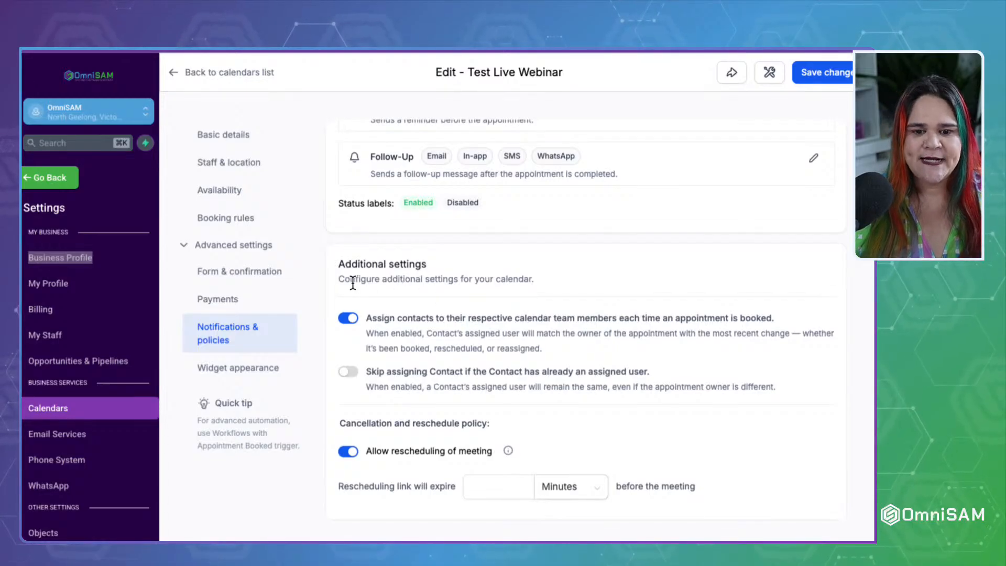
scroll(449, 284, down, 1)
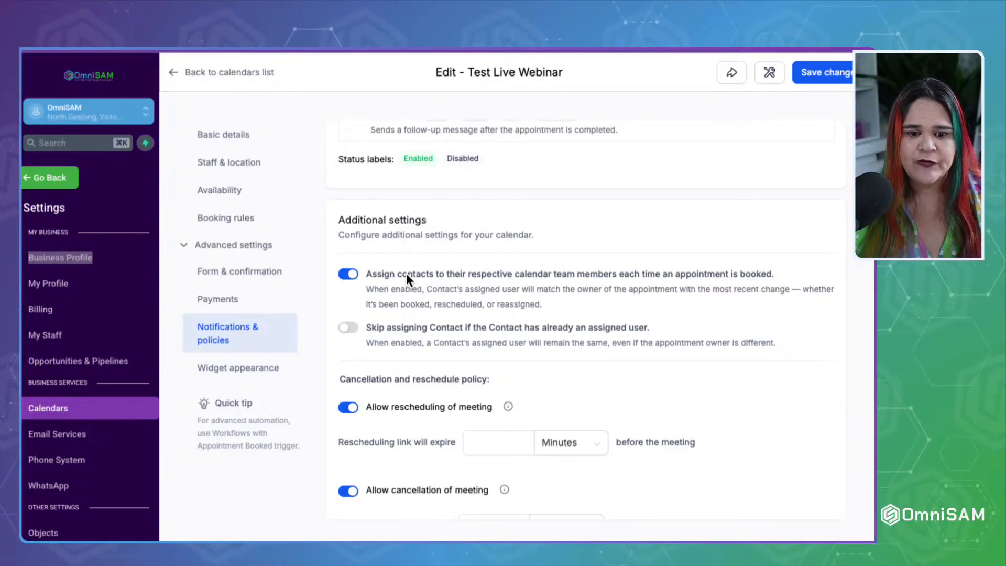
click(349, 328)
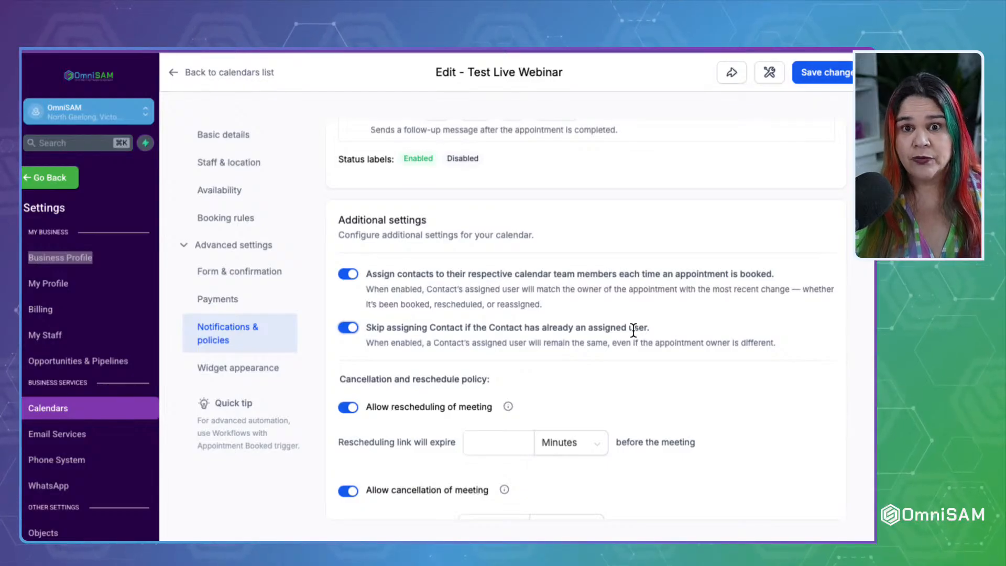
Step: Disable both meeting rescheduling and meeting cancellation in the cancellation and reschedule policy
scroll(633, 330, down, 1)
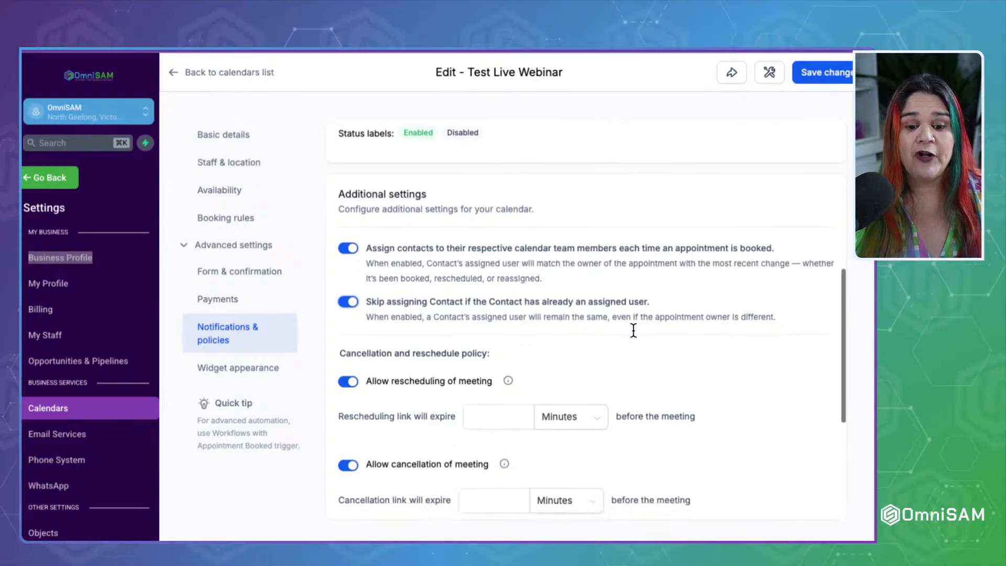
scroll(634, 330, down, 3)
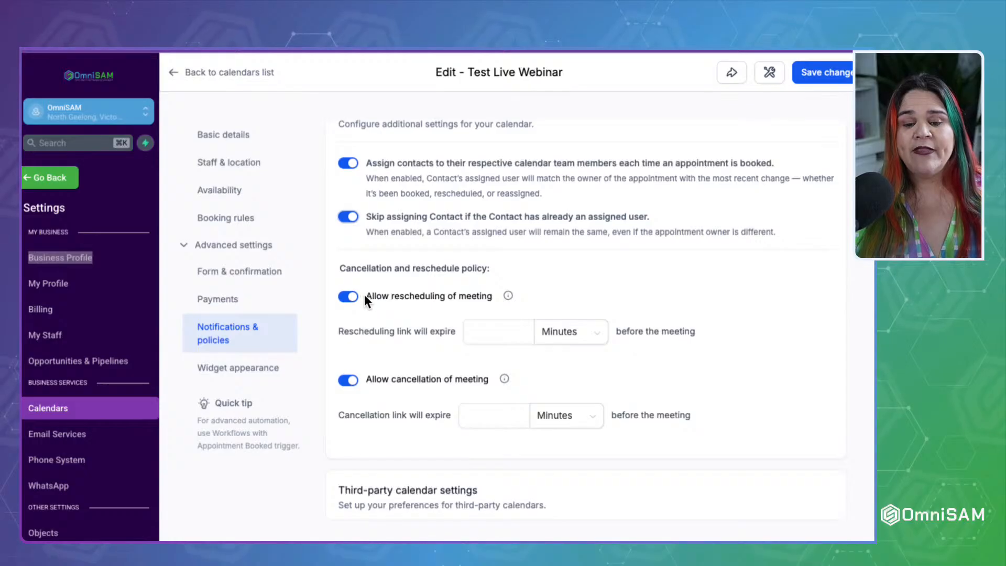
drag(363, 294, 523, 304)
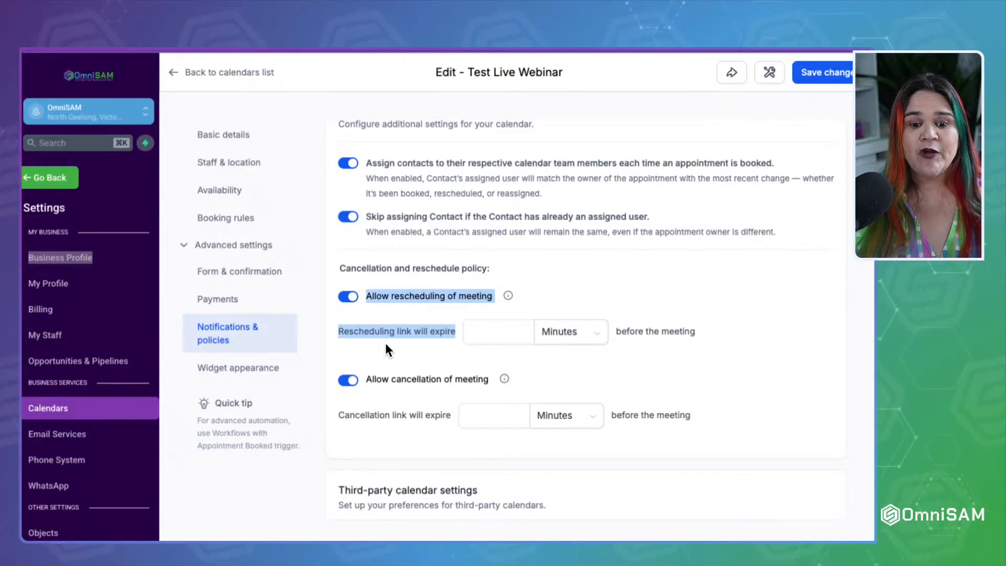
triple_click(362, 333)
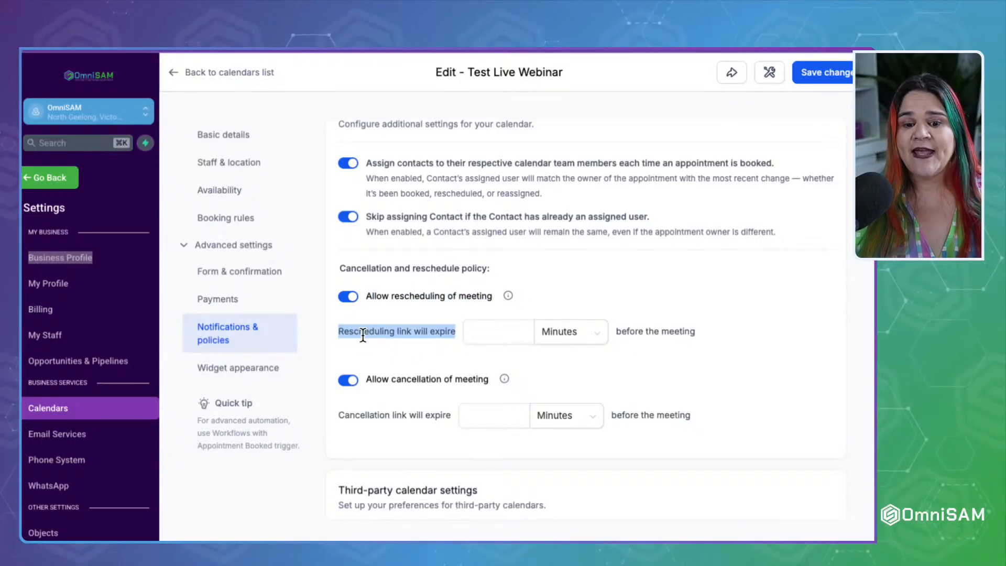
scroll(362, 335, down, 2)
drag(367, 315, 495, 315)
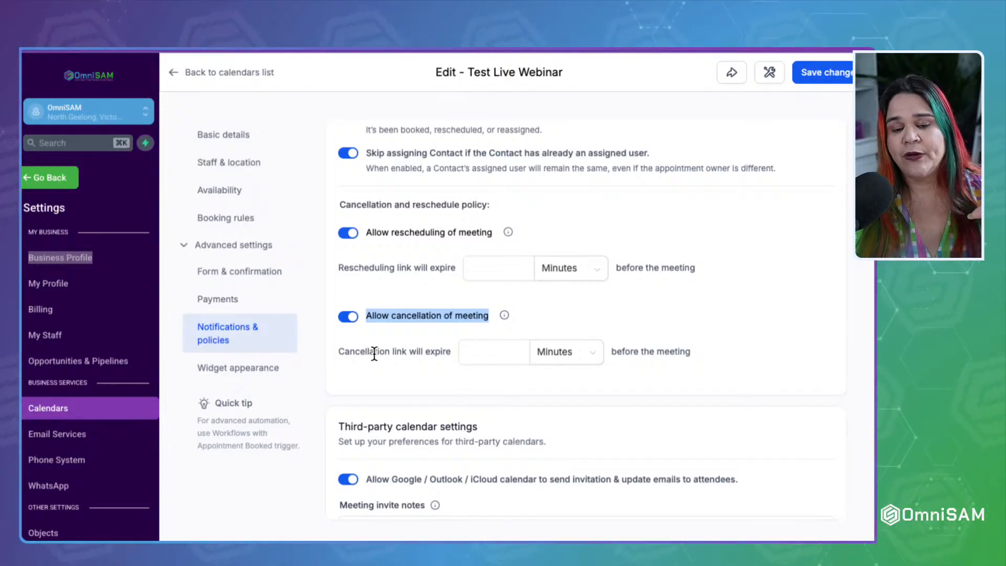
click(350, 234)
click(351, 259)
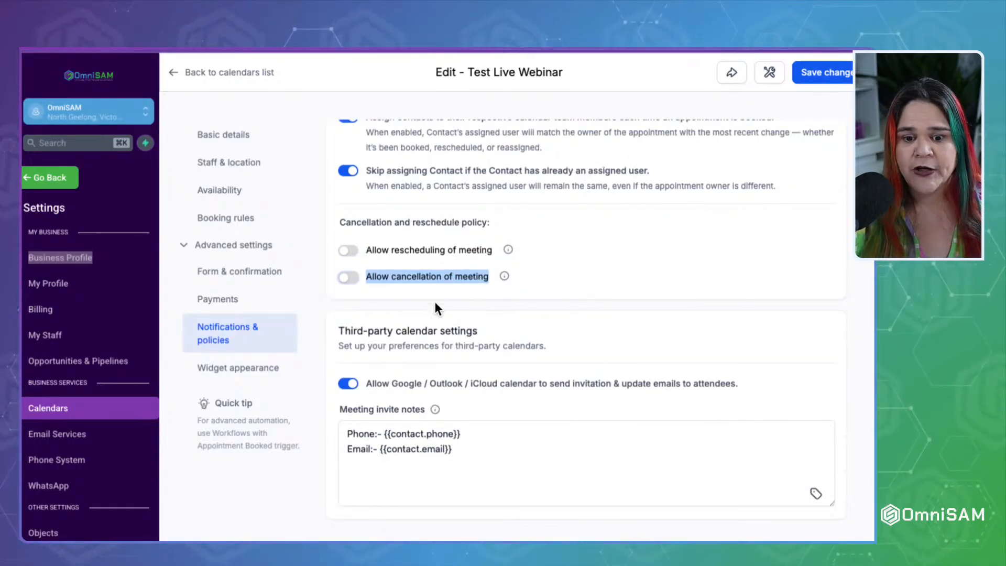
Step: Review the third-party calendar settings, including the invitation email option and the meeting invite notes
scroll(435, 304, down, 1)
drag(338, 317, 493, 320)
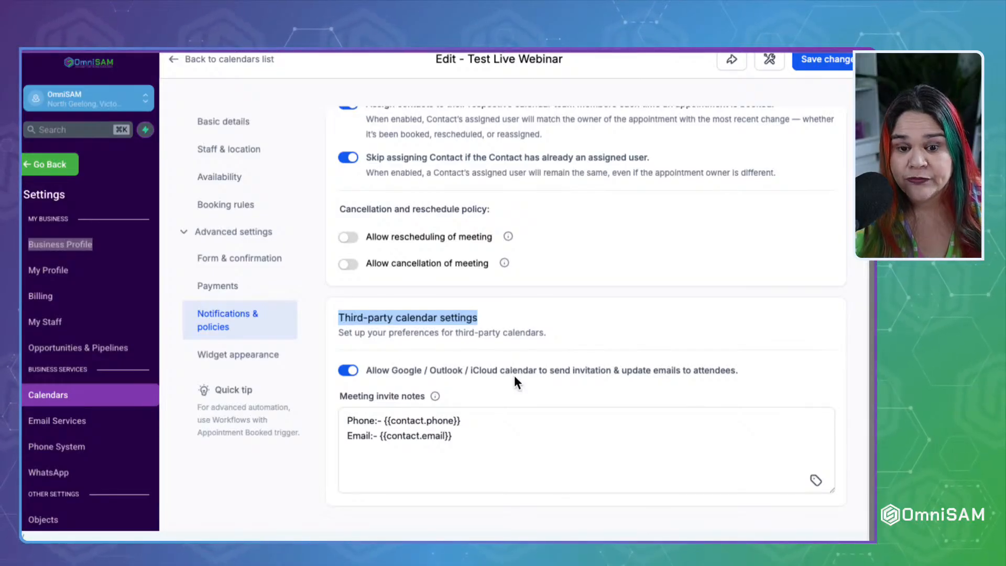
scroll(514, 375, up, 3)
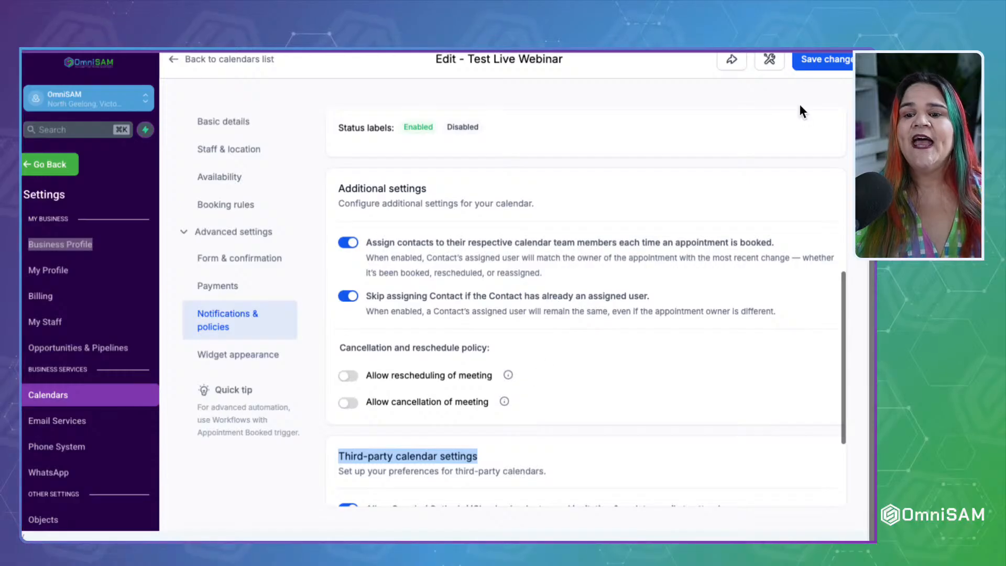
Step: Save the notification and policy changes made to the Test Live Webinar calendar
click(835, 64)
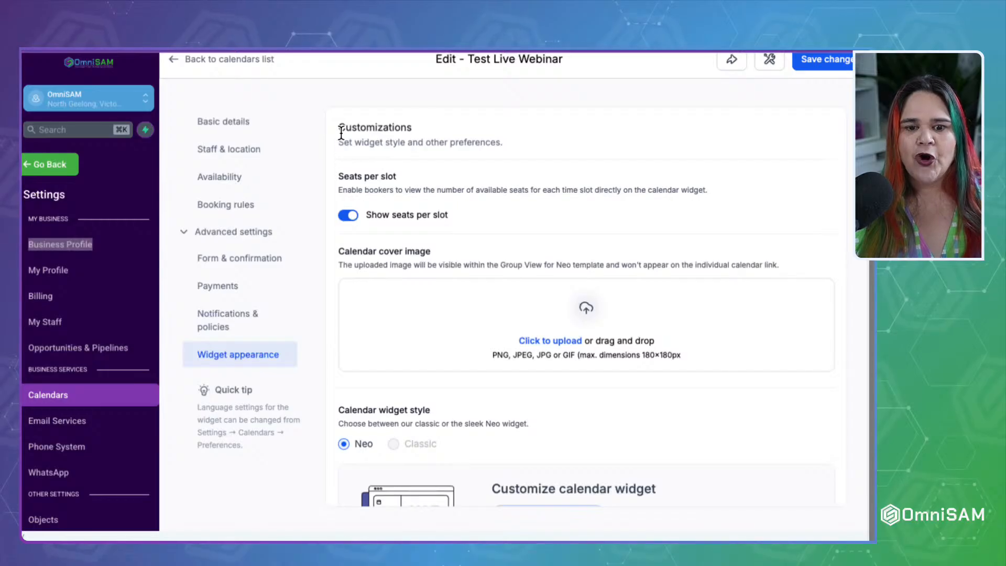
Step: Review the widget appearance options for seats per slot, calendar cover image and calendar widget style
drag(333, 169, 412, 179)
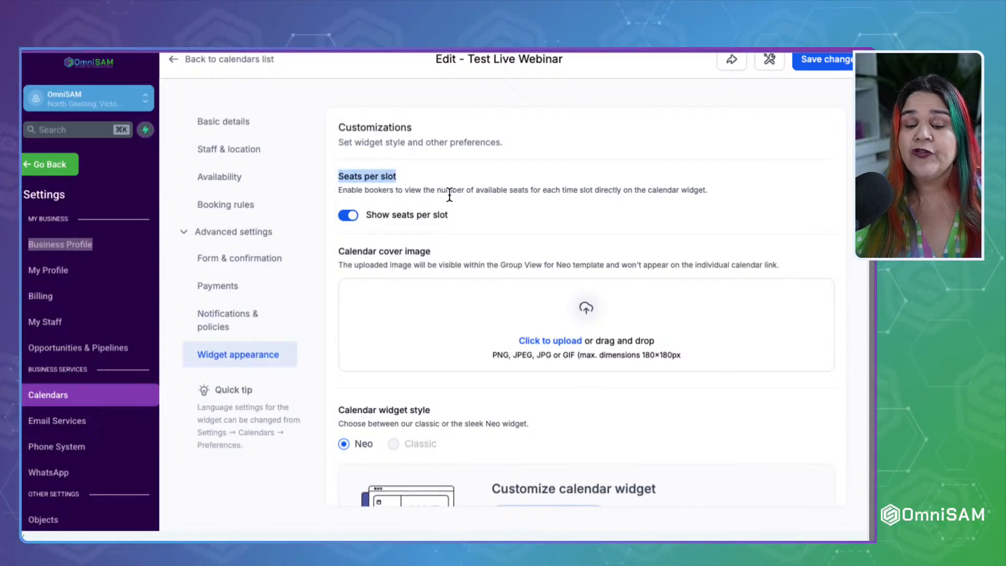
scroll(549, 196, down, 2)
click(549, 184)
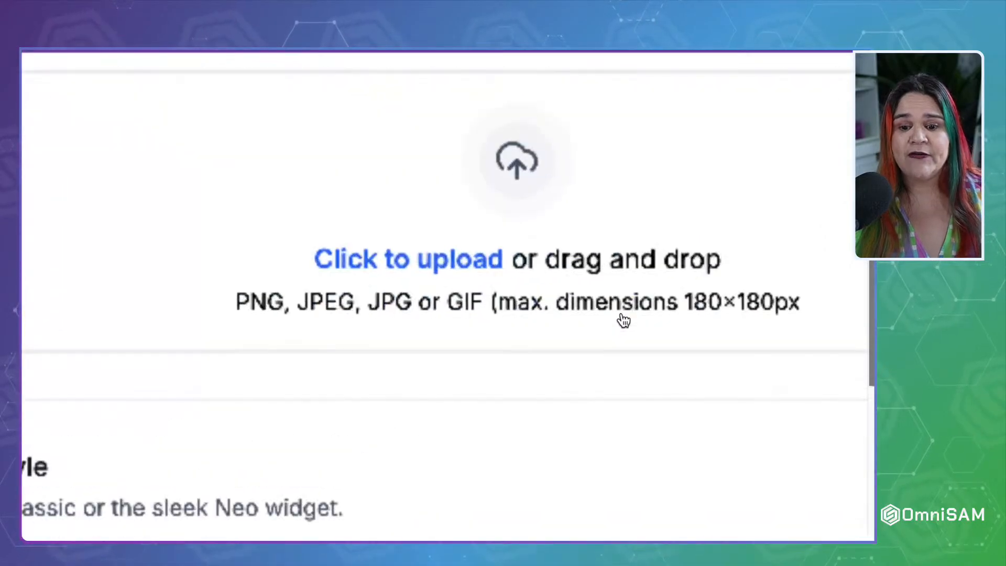
scroll(624, 320, right, 3)
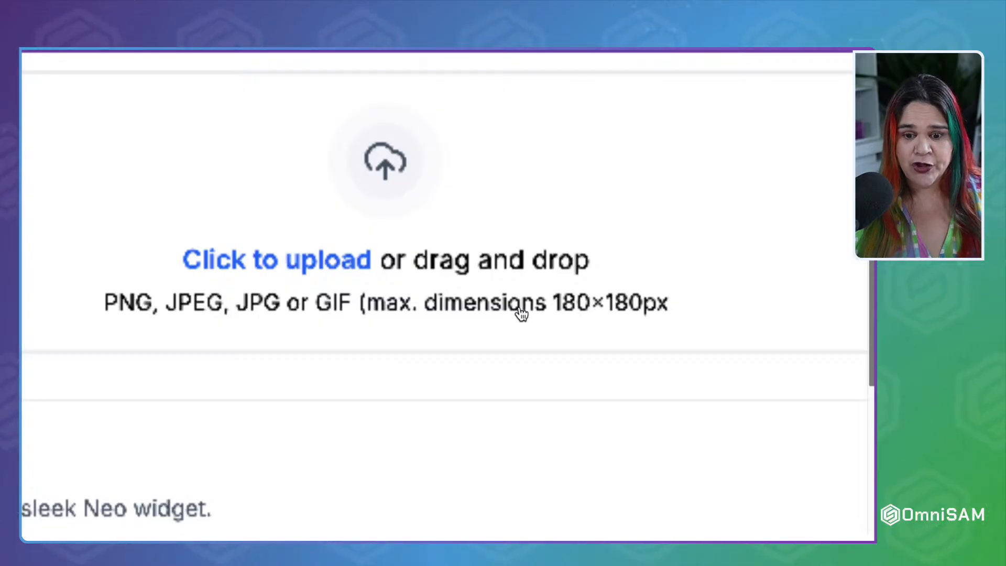
scroll(531, 385, down, 3)
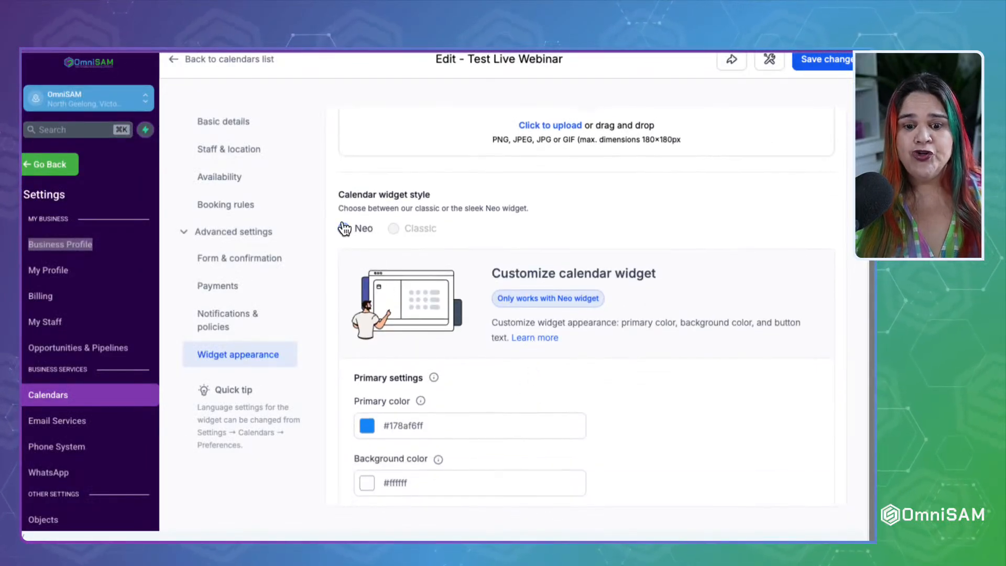
click(413, 229)
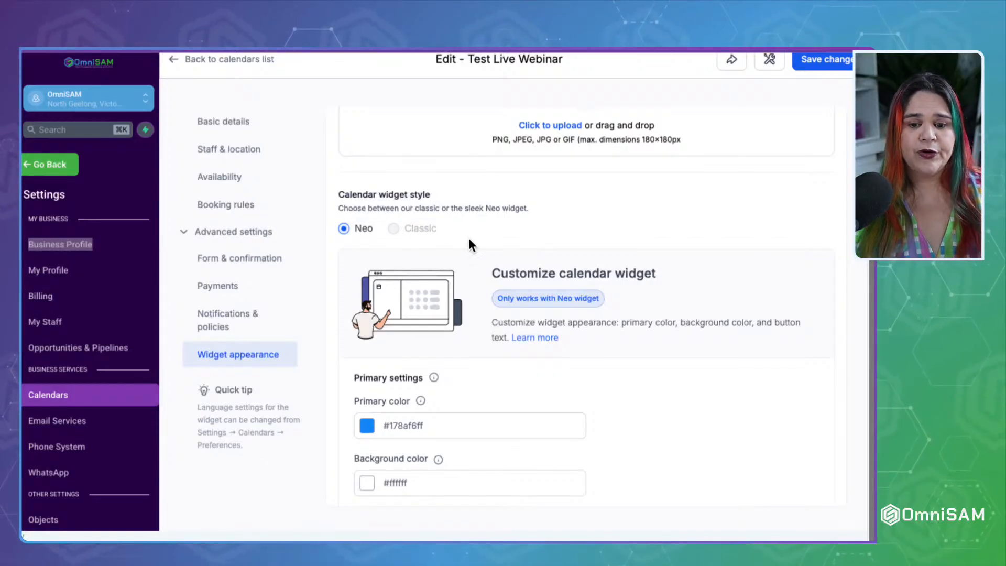
double_click(355, 194)
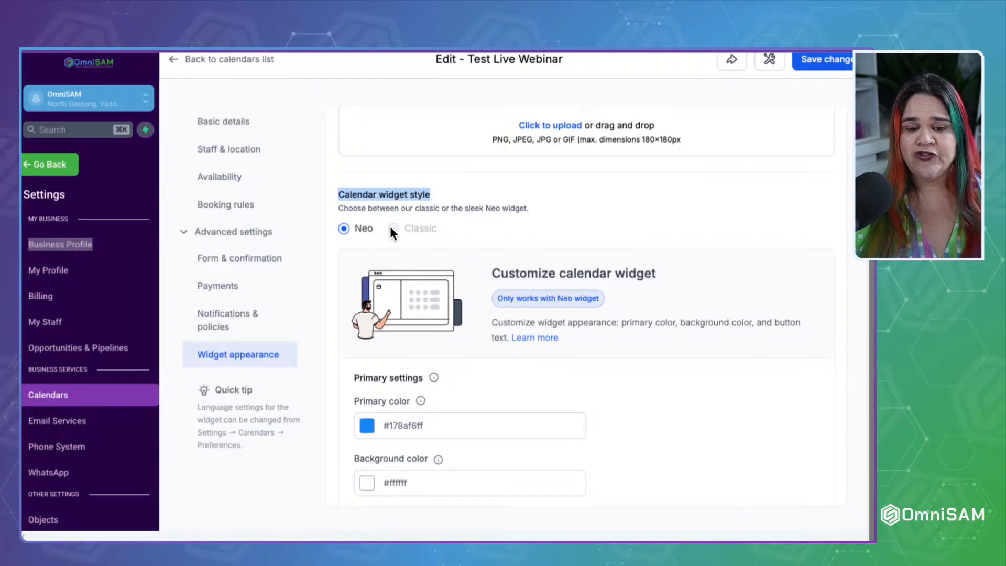
Step: Set the calendar widget's primary color to the green #36EF6EFF in the primary settings
scroll(682, 254, down, 2)
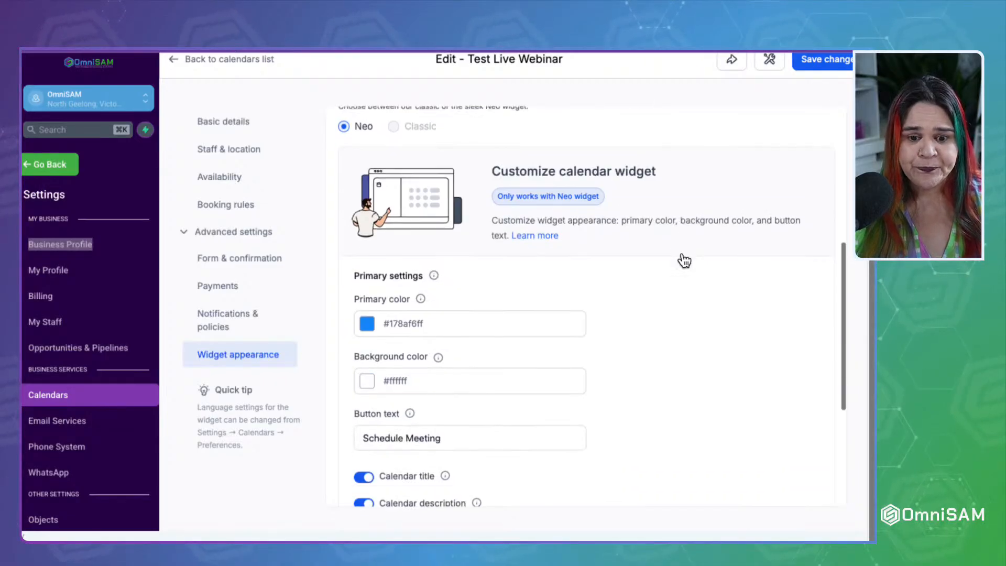
scroll(684, 261, down, 1)
drag(351, 240, 442, 236)
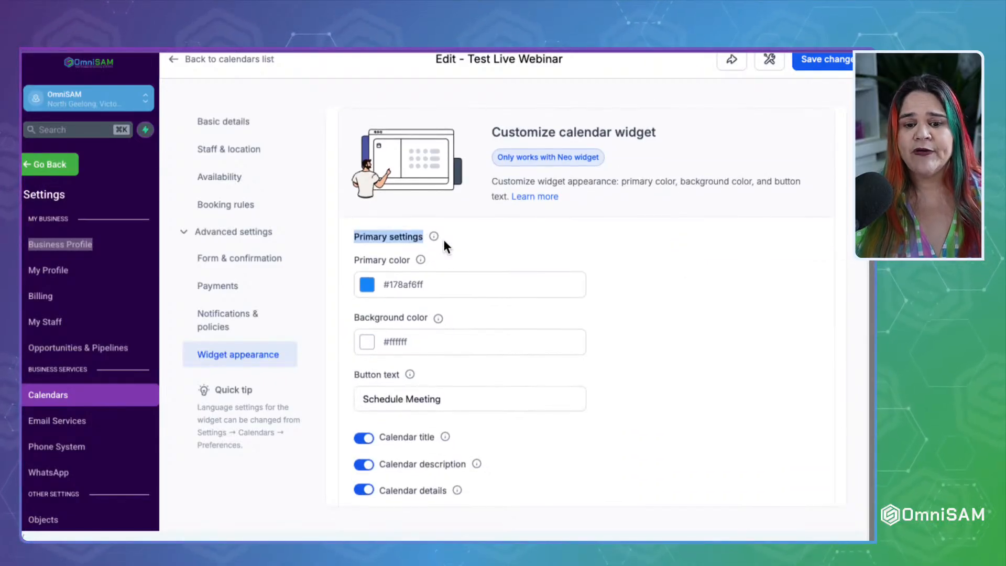
scroll(432, 254, down, 1)
click(368, 245)
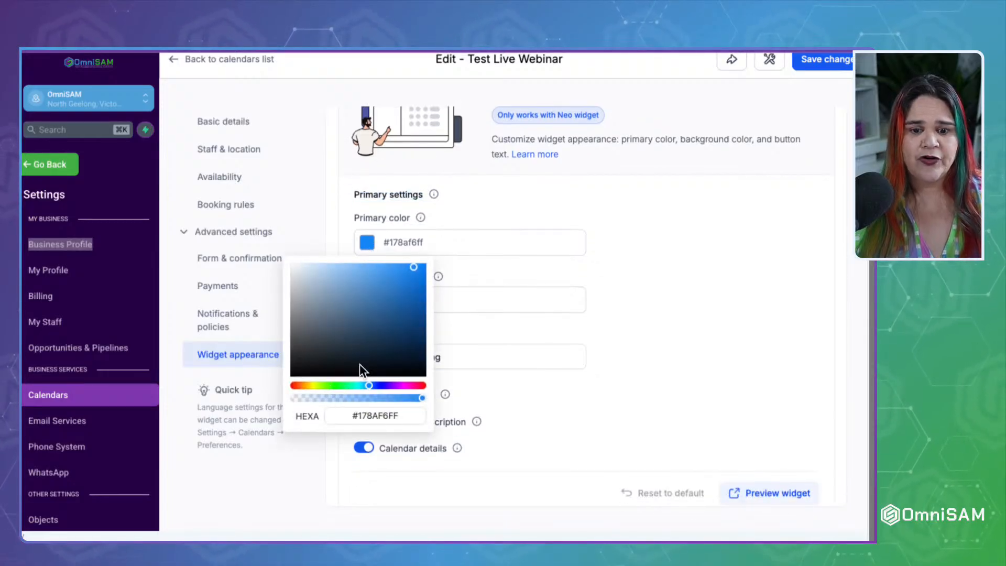
click(344, 387)
drag(394, 298, 395, 269)
click(631, 271)
Step: Set the widget's button text to "Save my seat" and leave the custom code field empty
scroll(529, 316, down, 3)
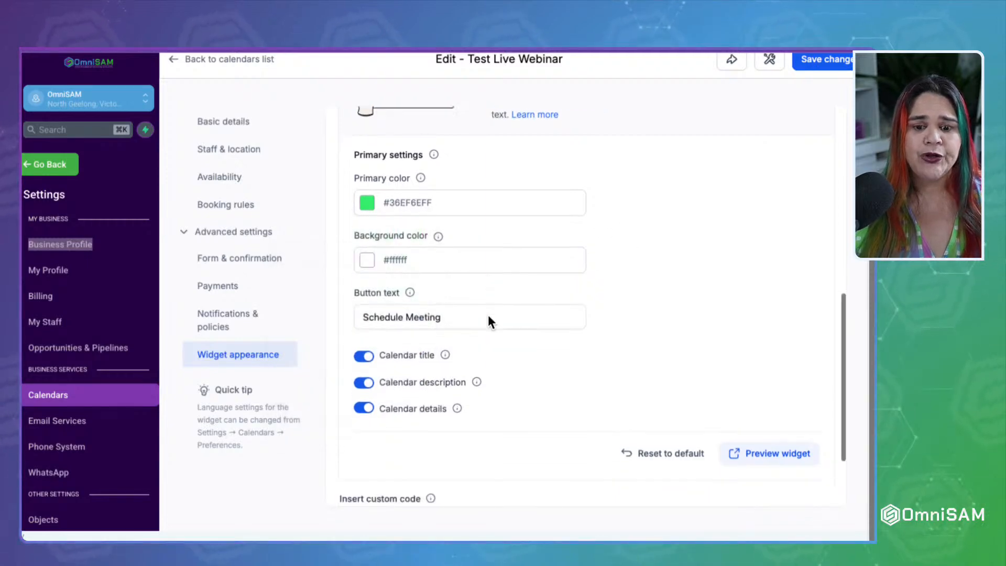
drag(349, 256, 435, 257)
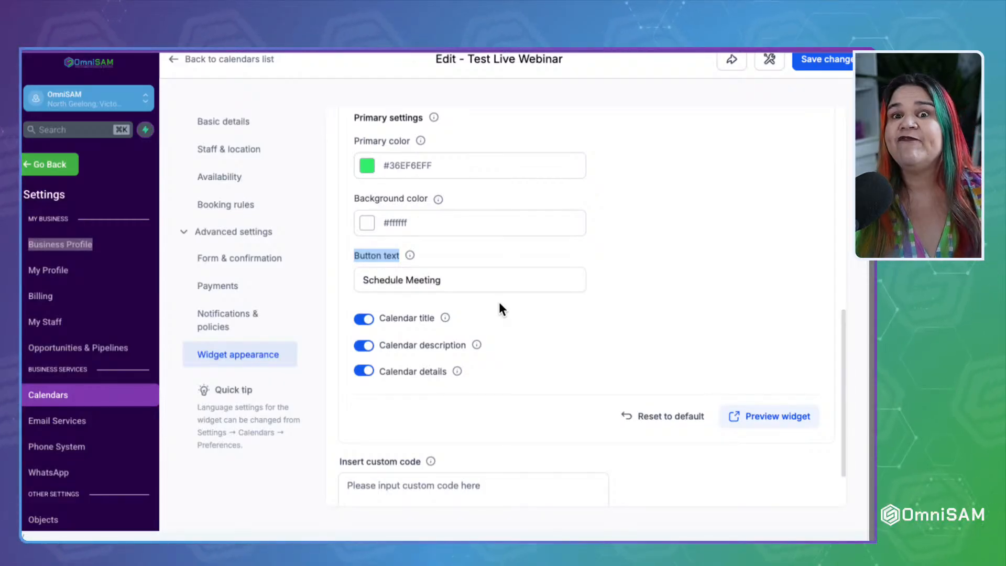
drag(456, 278, 225, 283)
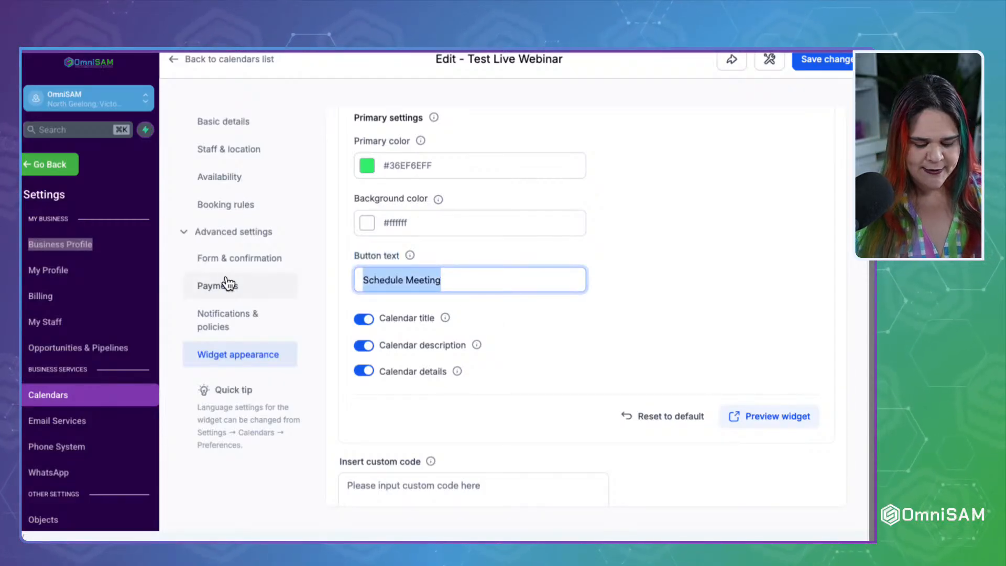
text(Sac)
key(BackSpace)
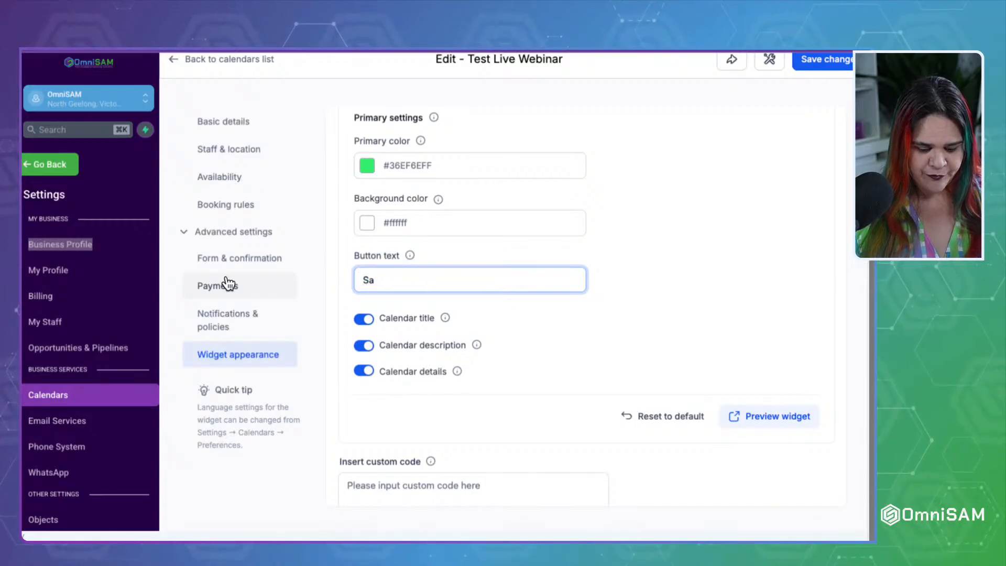
text(ve my seat)
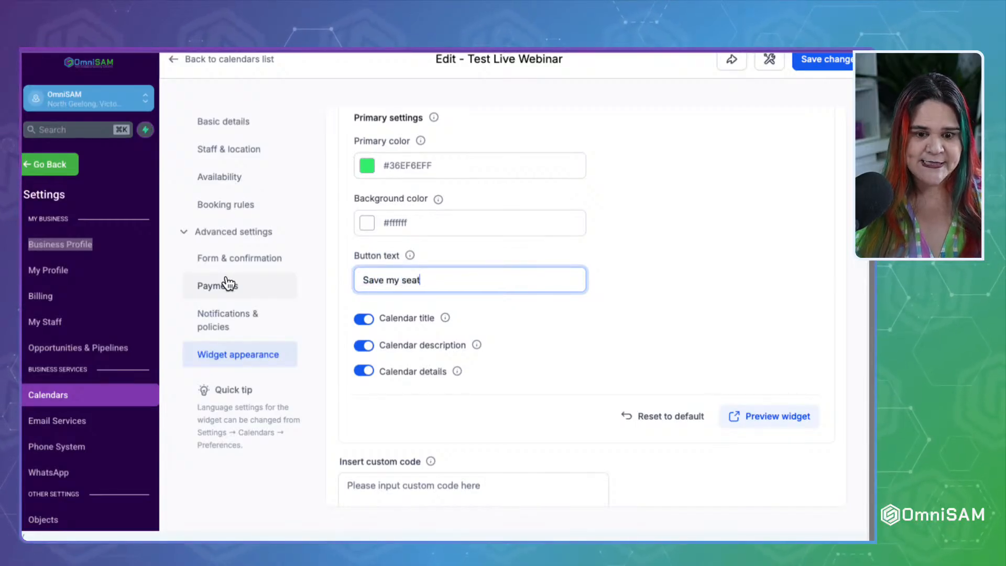
scroll(492, 293, down, 2)
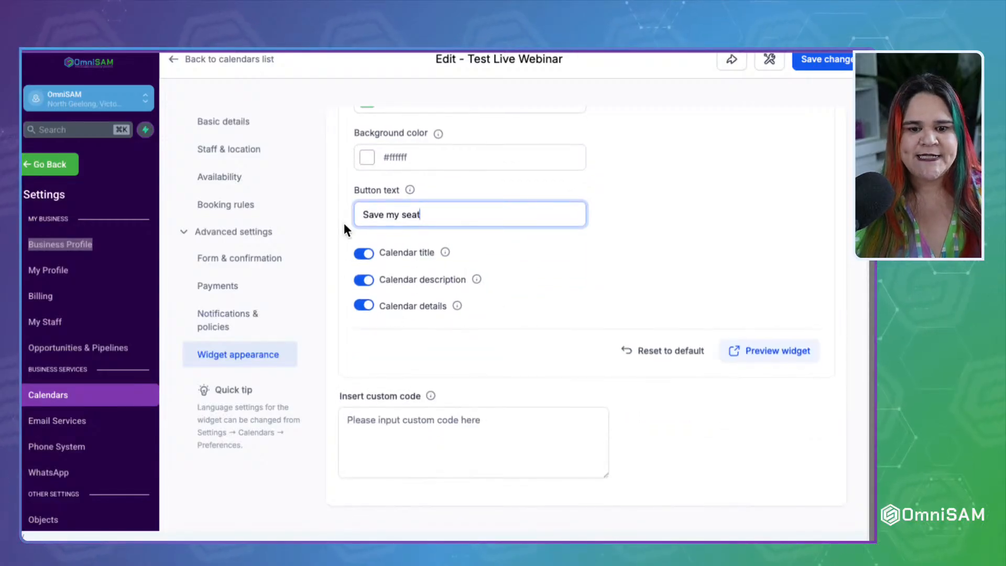
click(598, 266)
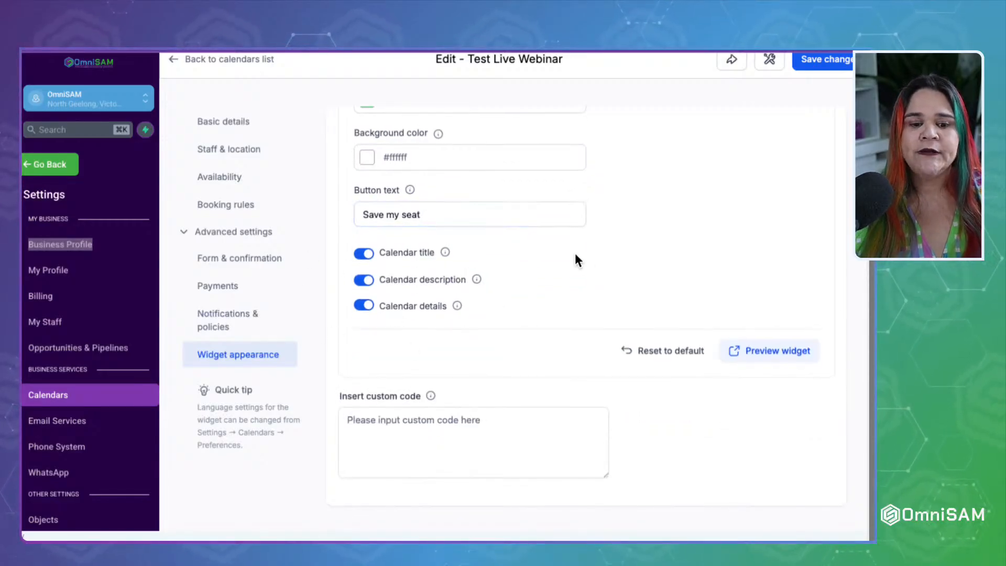
click(346, 417)
click(671, 469)
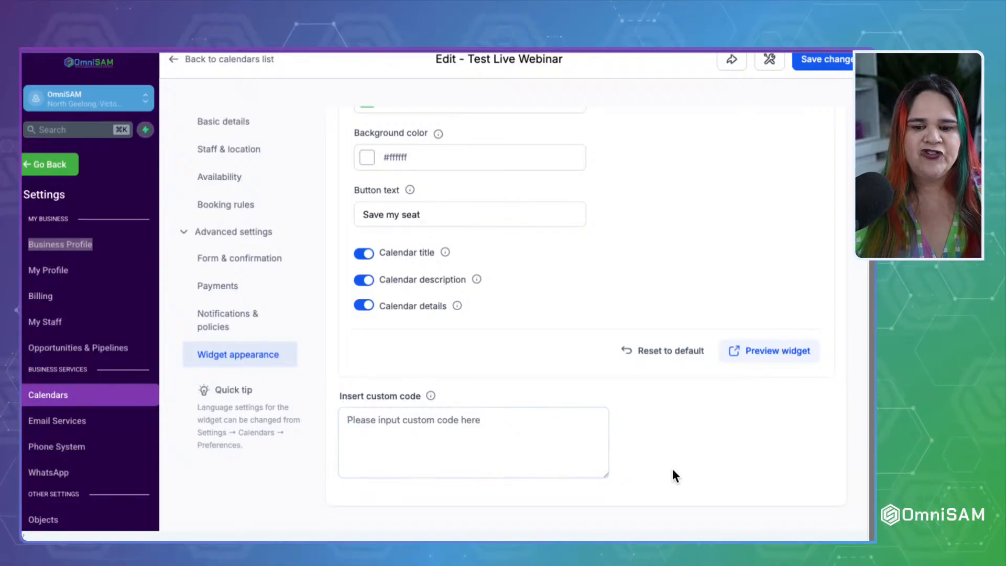
Step: Preview the booking widget and continue past its details form with the content consent confirmed
click(772, 358)
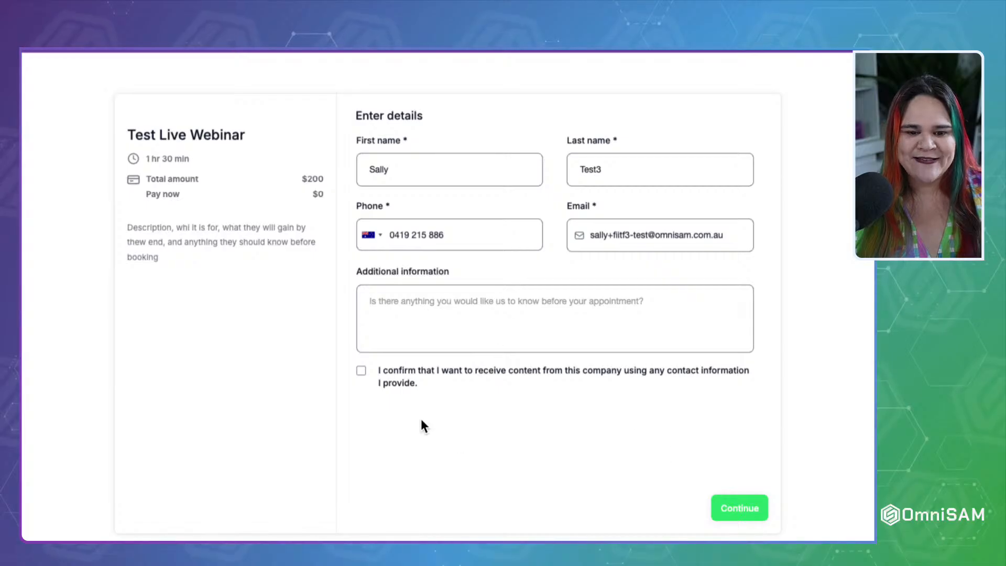
click(361, 371)
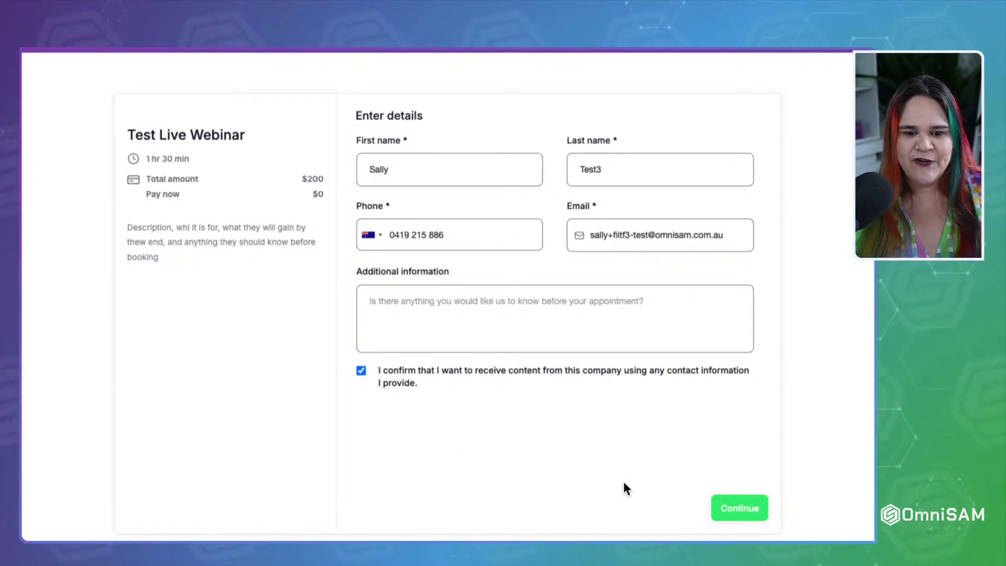
click(739, 508)
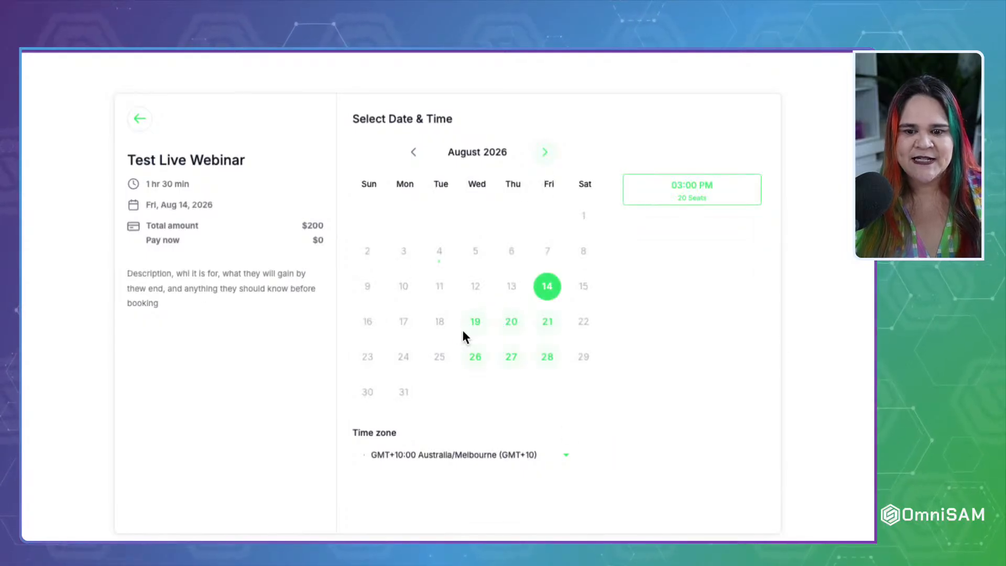
Step: Check the available time slots for August 19, 20, 21, 26, 27 and 28, 2026 in the booking preview
click(475, 321)
click(511, 321)
click(535, 321)
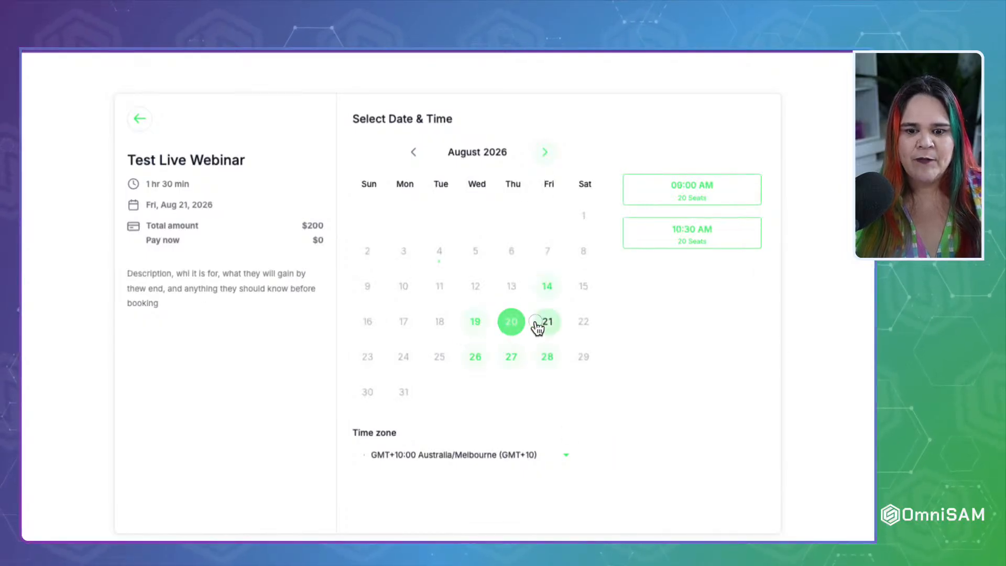
click(475, 356)
click(511, 357)
click(546, 356)
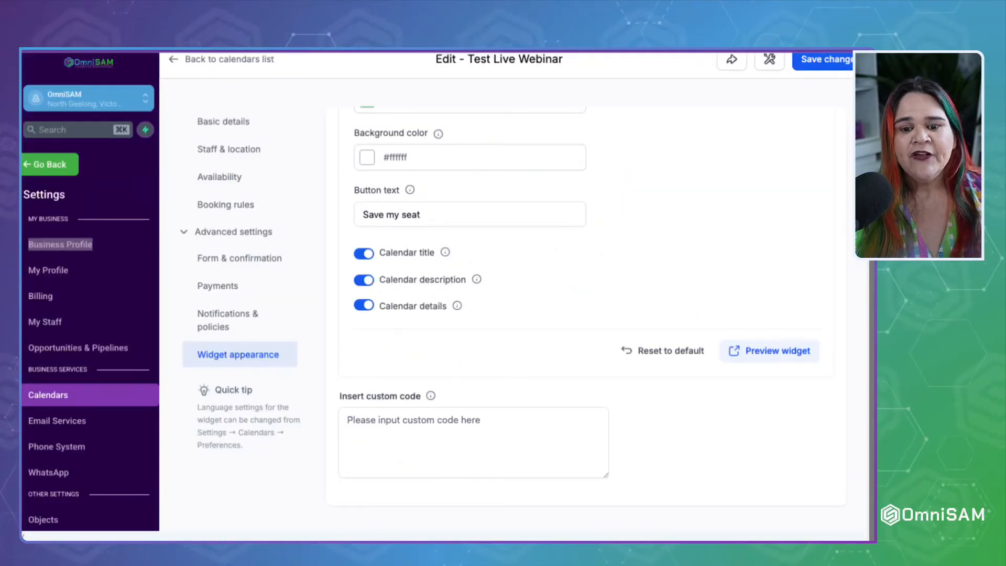
Step: Return to the calendar editor and save the widget appearance changes
scroll(536, 303, up, 5)
scroll(536, 296, up, 6)
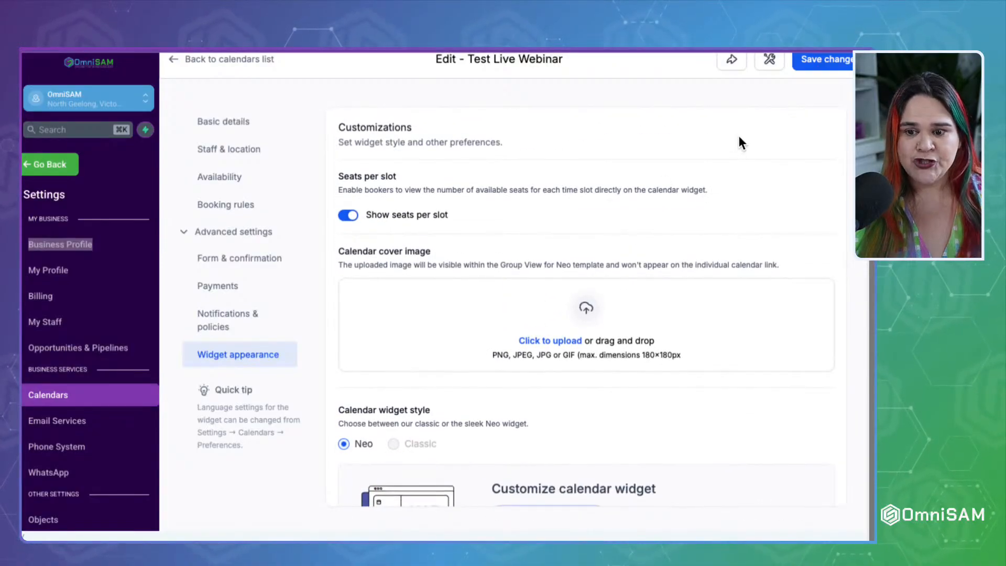
click(815, 61)
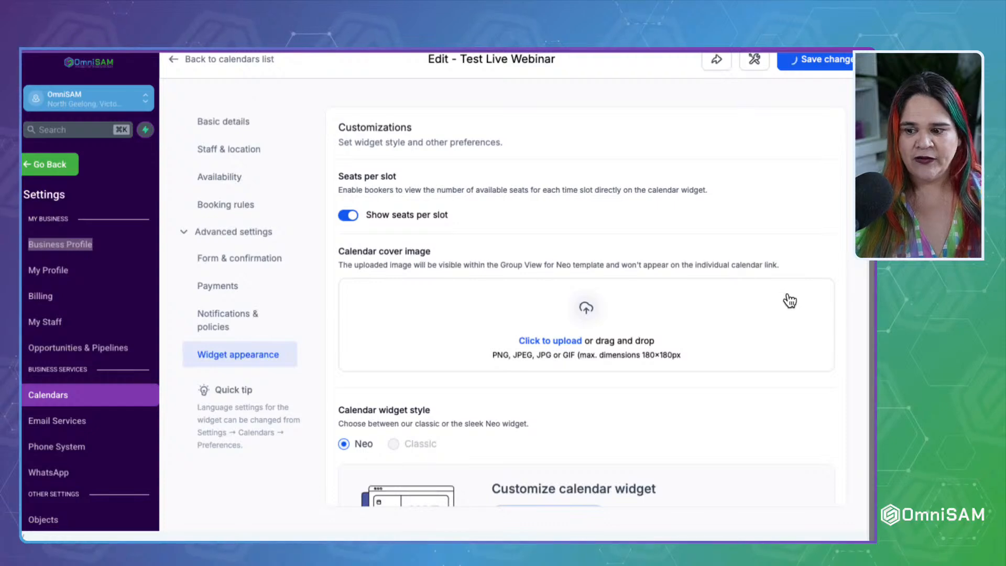